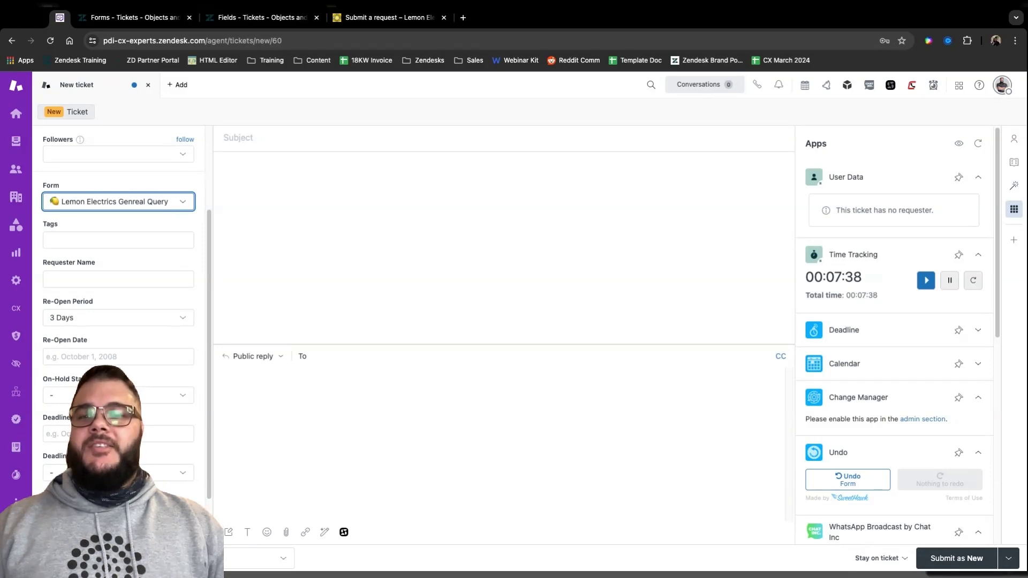
Step: Scroll through the current admin page to review its contents
left_click(365, 200)
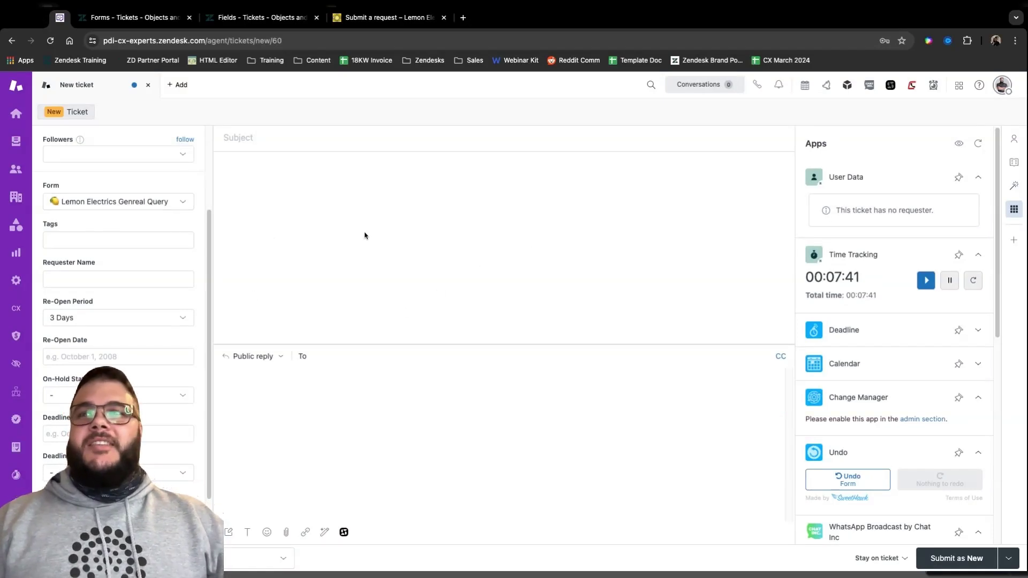
scroll(114, 275, "down", 2)
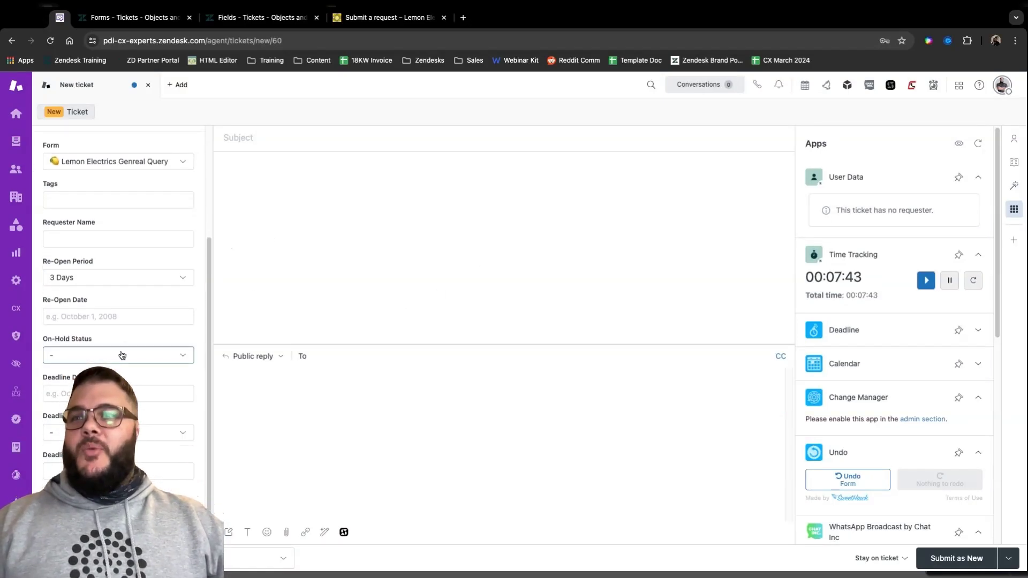
scroll(144, 305, "up", 5)
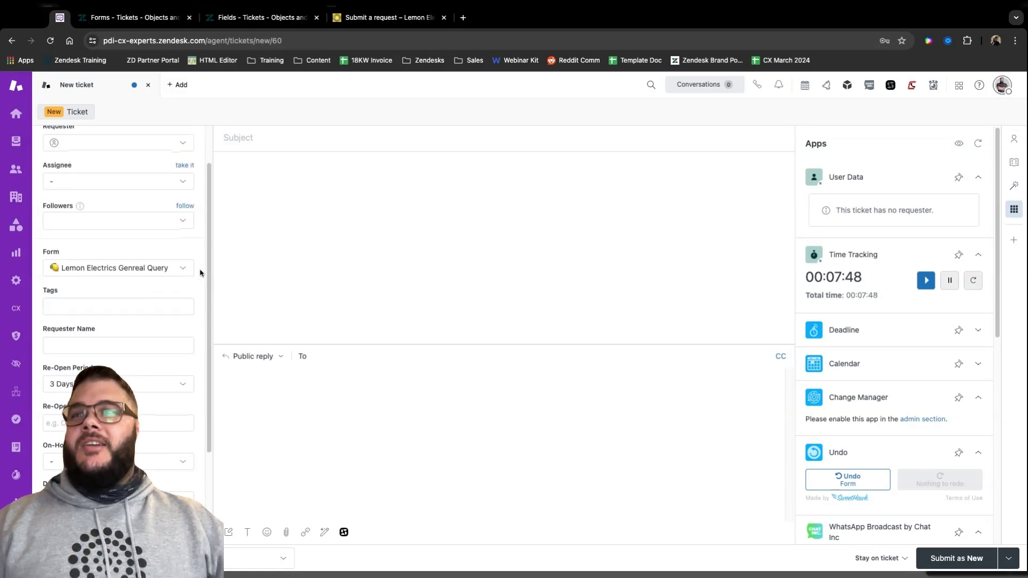
scroll(84, 345, "down", 3)
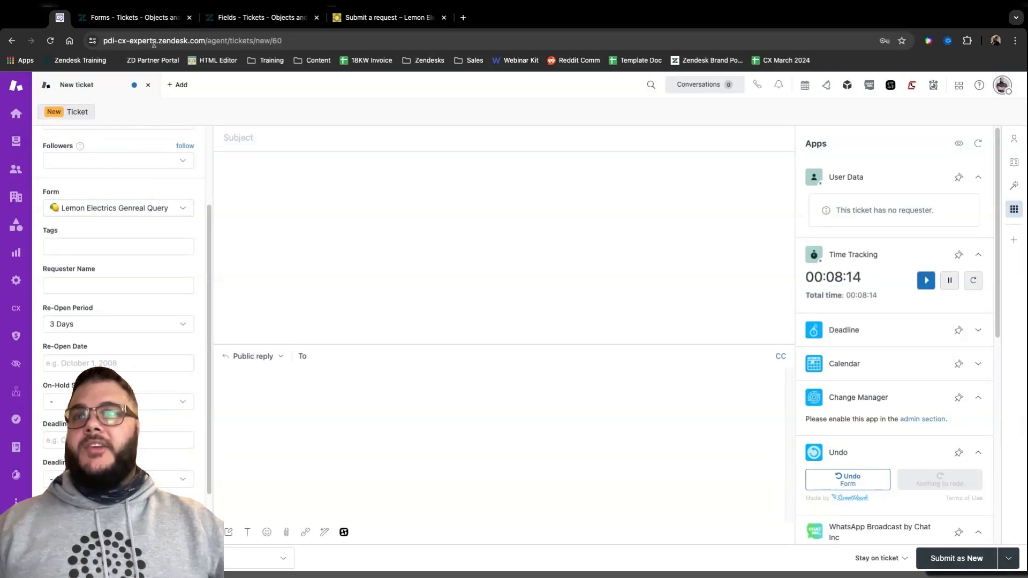
Step: Open the Lemon Electrics Genreal Query form from the Ticket forms list and review its fields
left_click(149, 23)
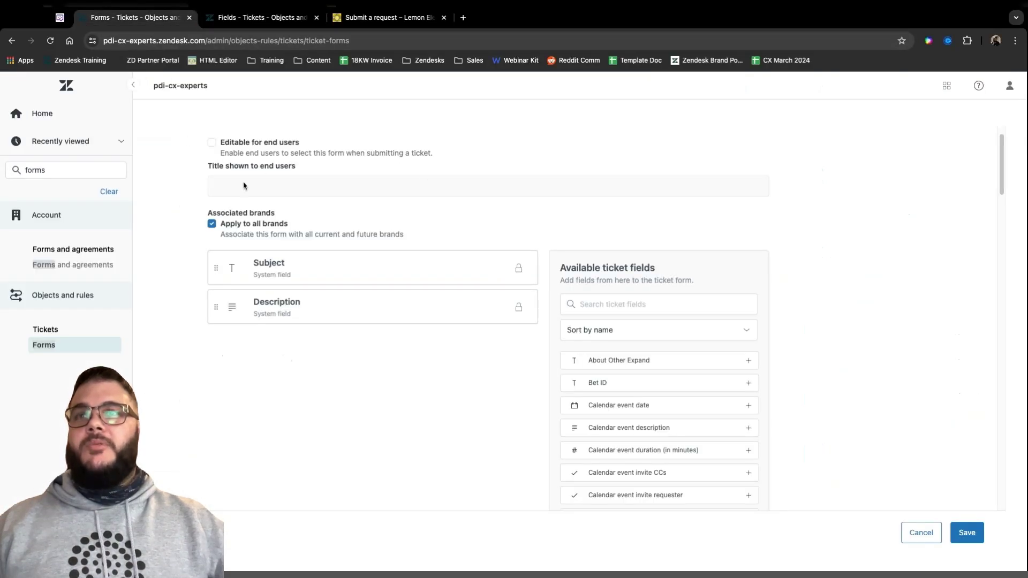
scroll(244, 267, "up", 1)
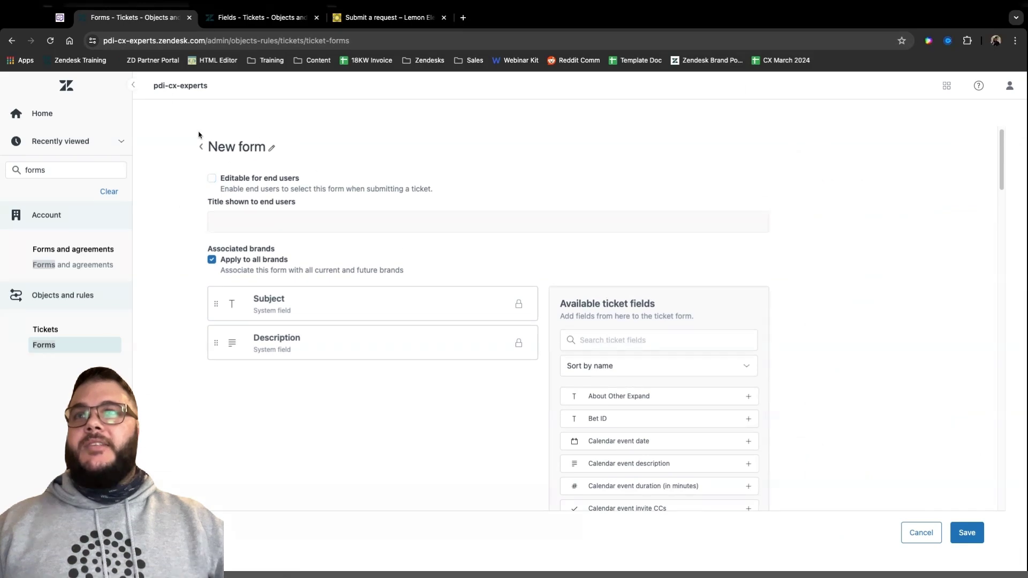
left_click(201, 147)
scroll(335, 435, "down", 10)
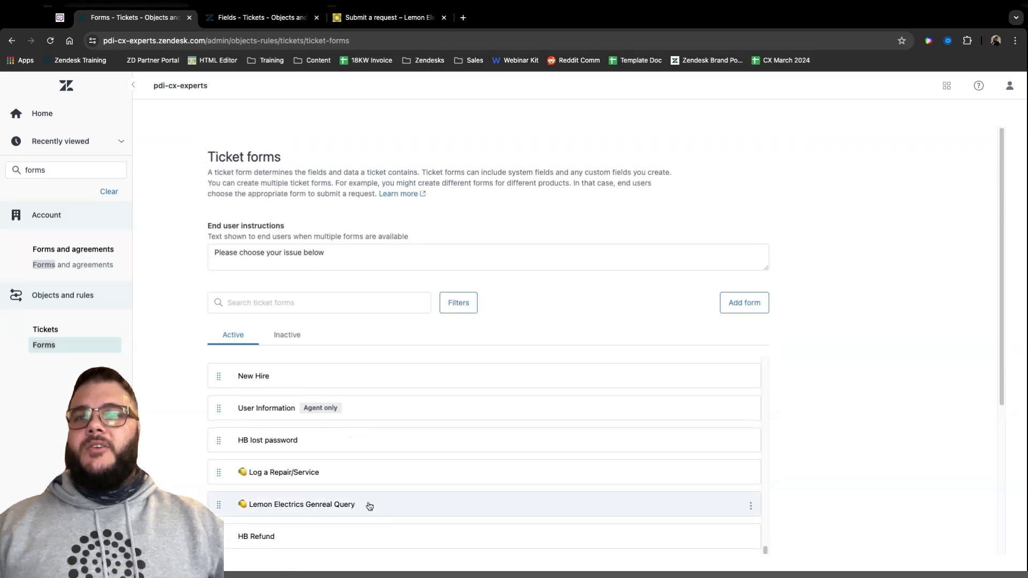
left_click(367, 505)
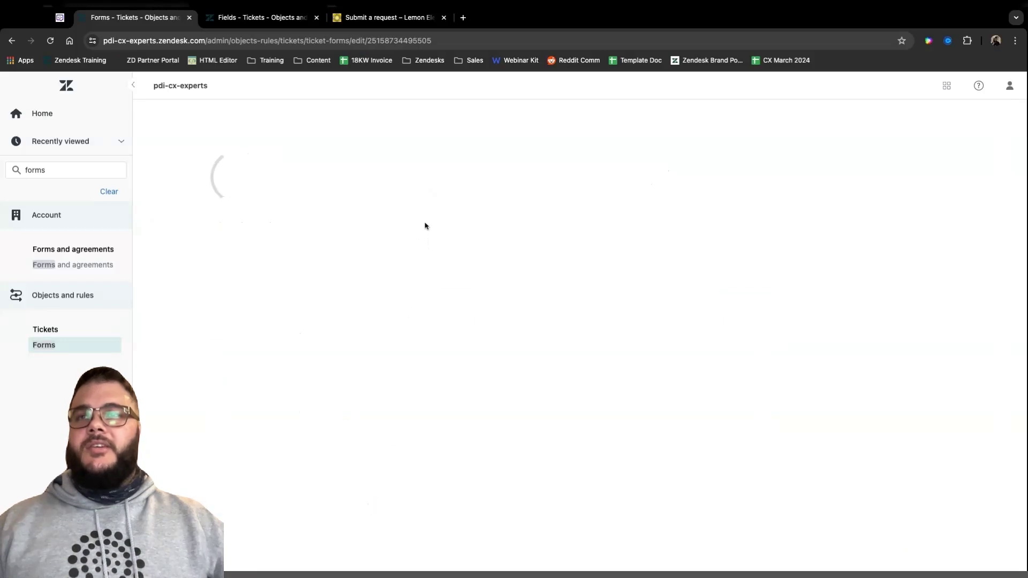
scroll(397, 358, "down", 2)
scroll(349, 478, "down", 3)
scroll(412, 394, "down", 1)
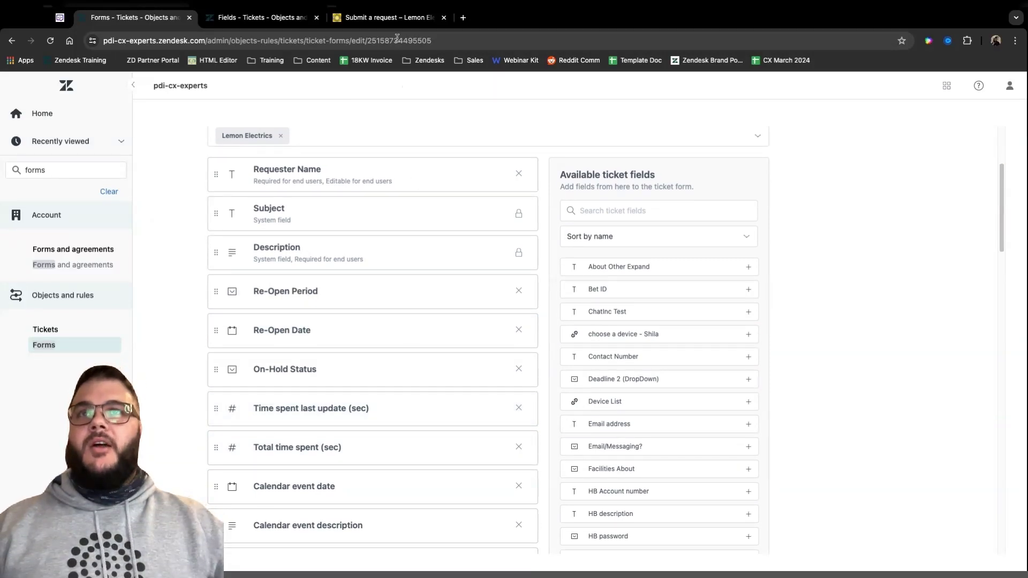
Step: Bring up the 'Submit a request – Lemon Electrics' help center page
left_click(394, 19)
left_click(151, 19)
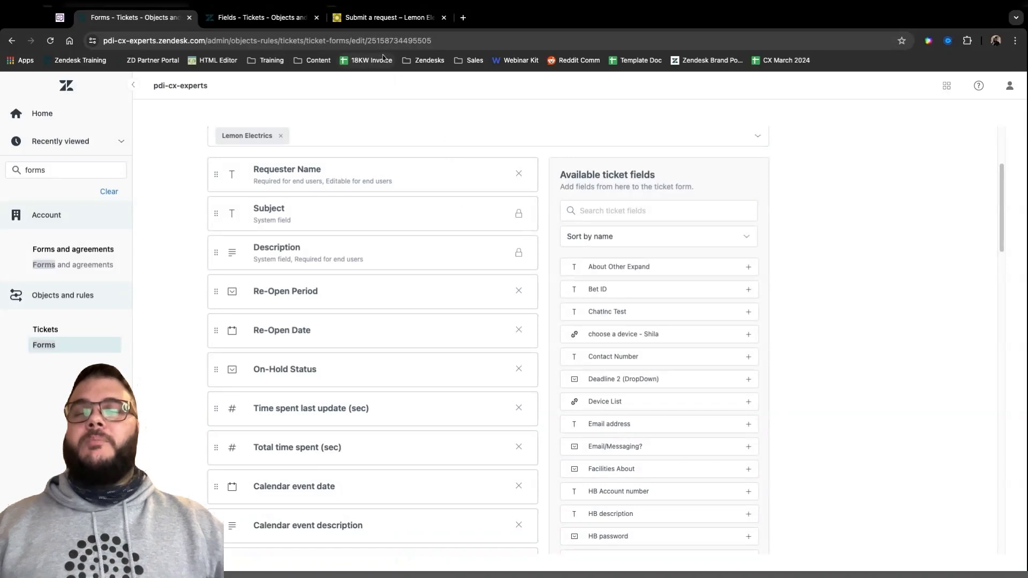
left_click(380, 23)
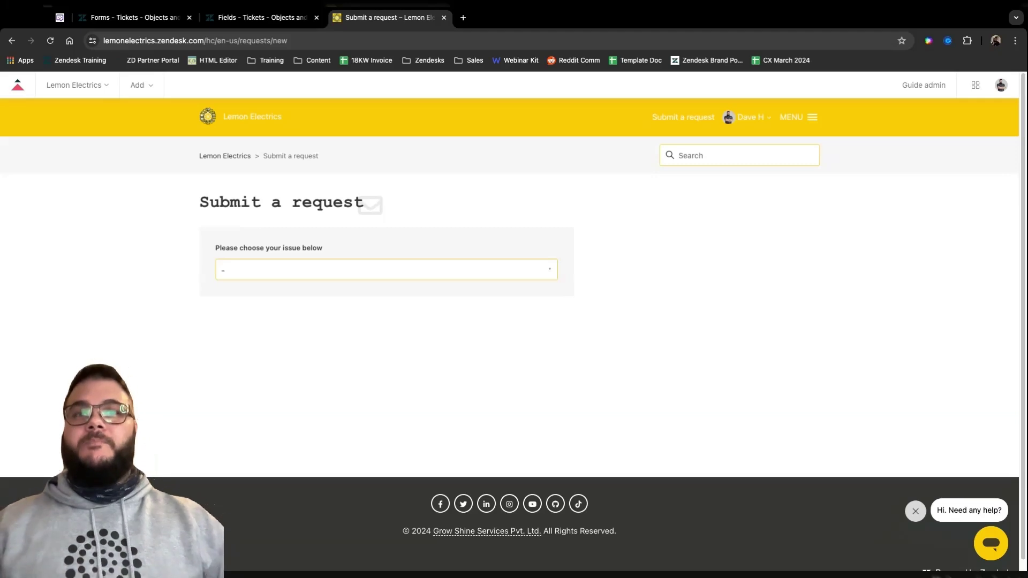
Step: Check the end-user issue choices, then go back to the Genreal Query form's settings
left_click(550, 273)
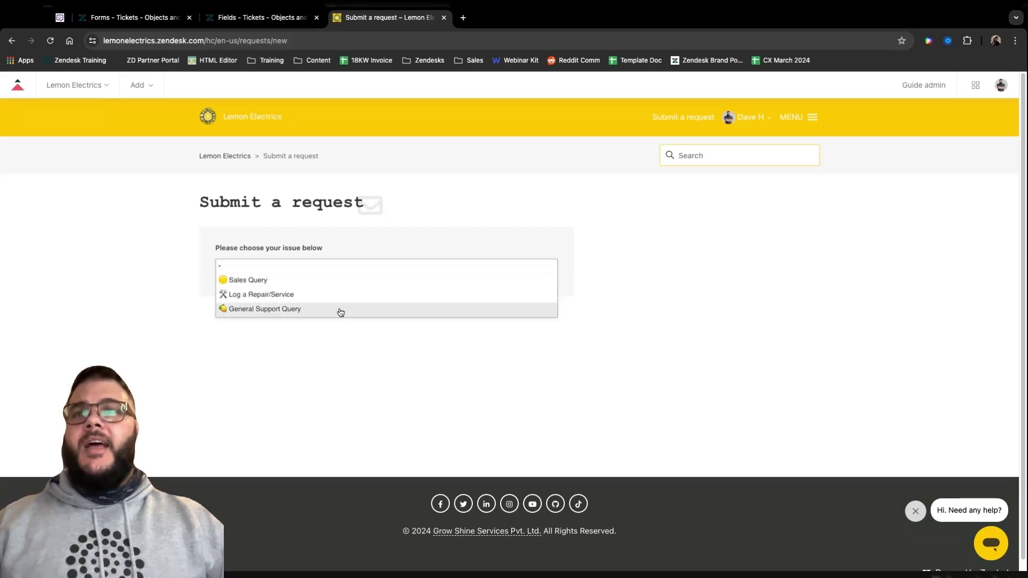
left_click(647, 294)
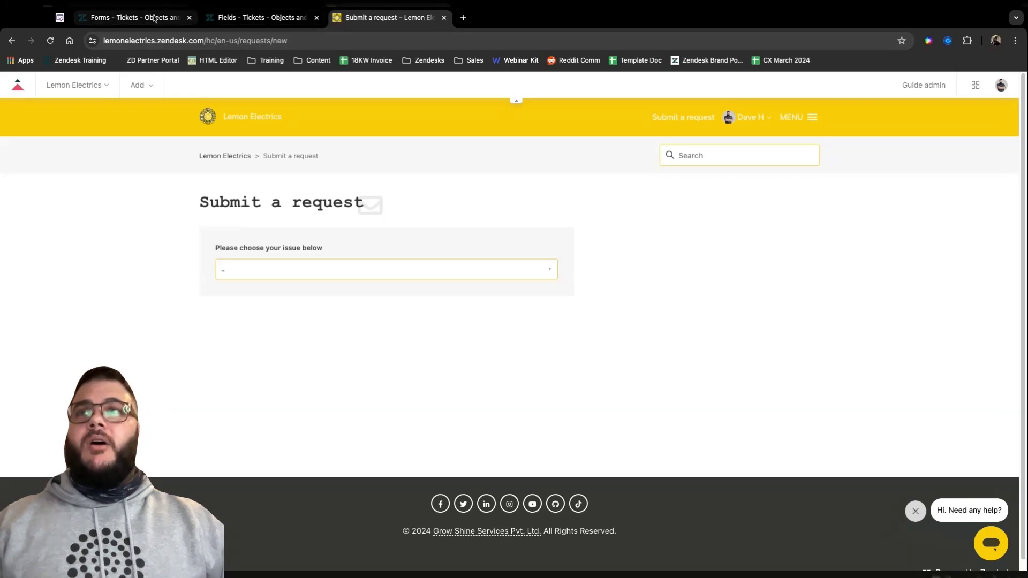
left_click(156, 18)
scroll(206, 159, "up", 3)
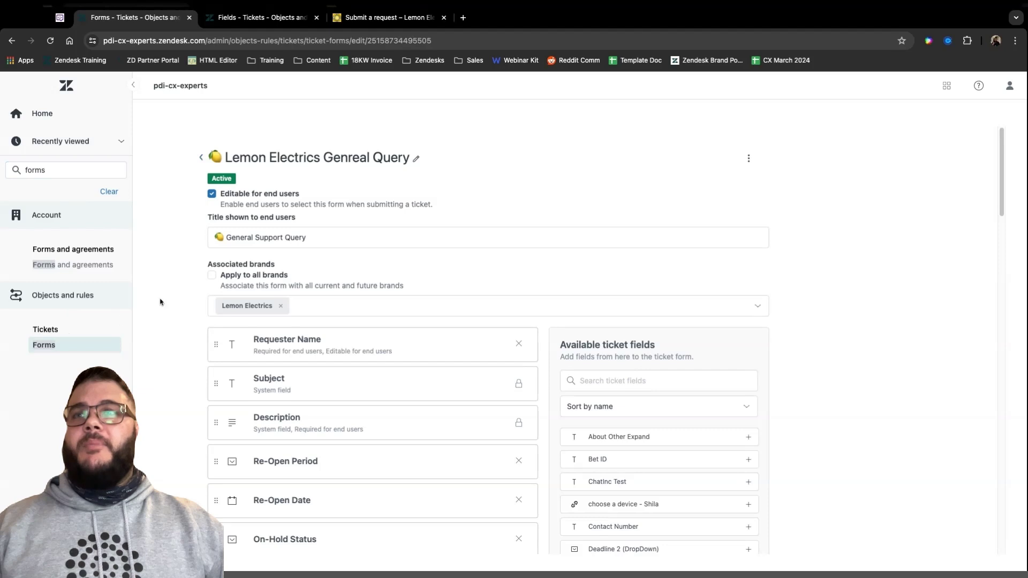
Step: Add a new ticket form and select its 'New form' title for renaming
left_click(202, 157)
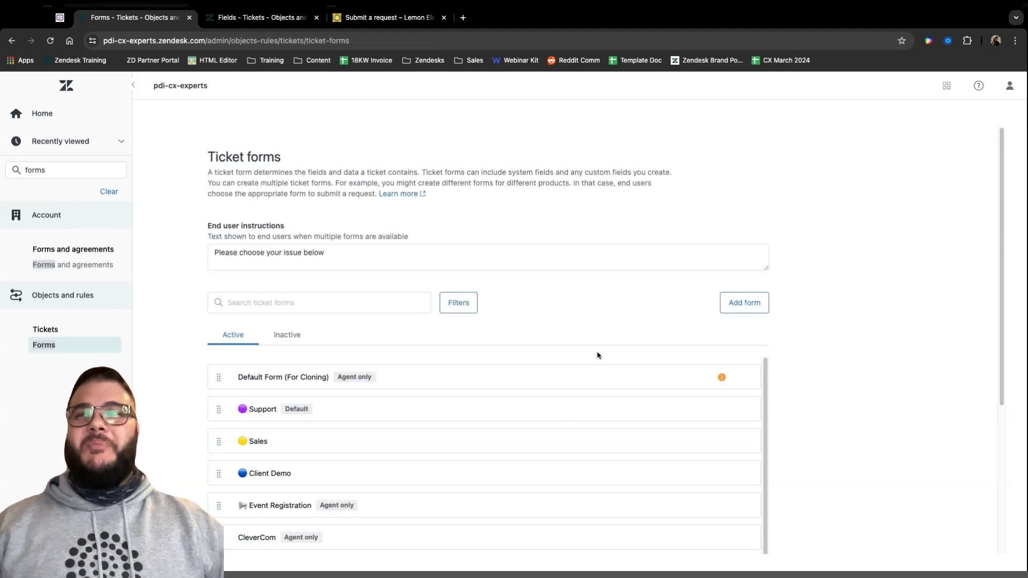
left_click(742, 304)
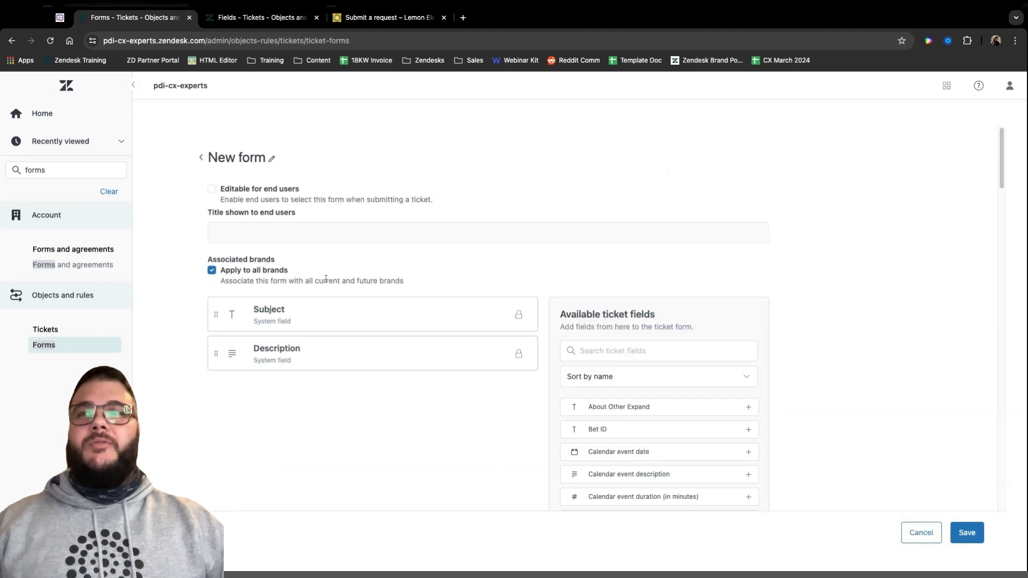
double_click(241, 161)
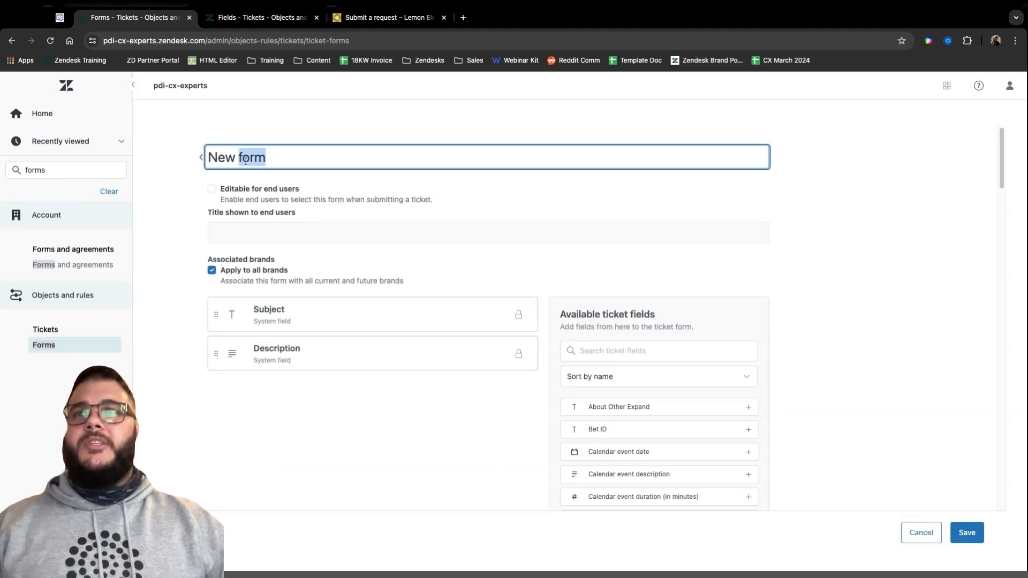
triple_click(273, 161)
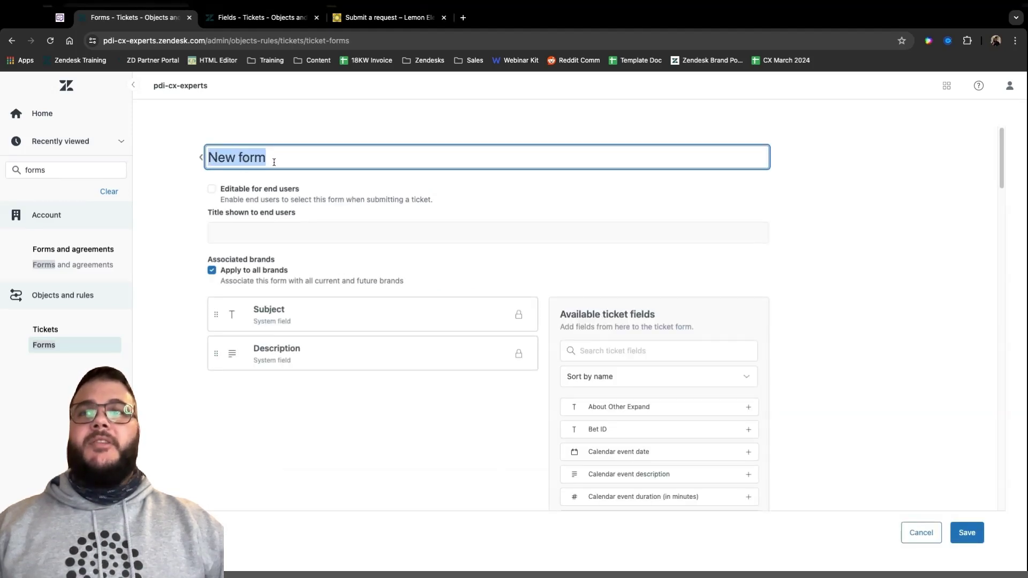
left_click(61, 17)
left_click(107, 208)
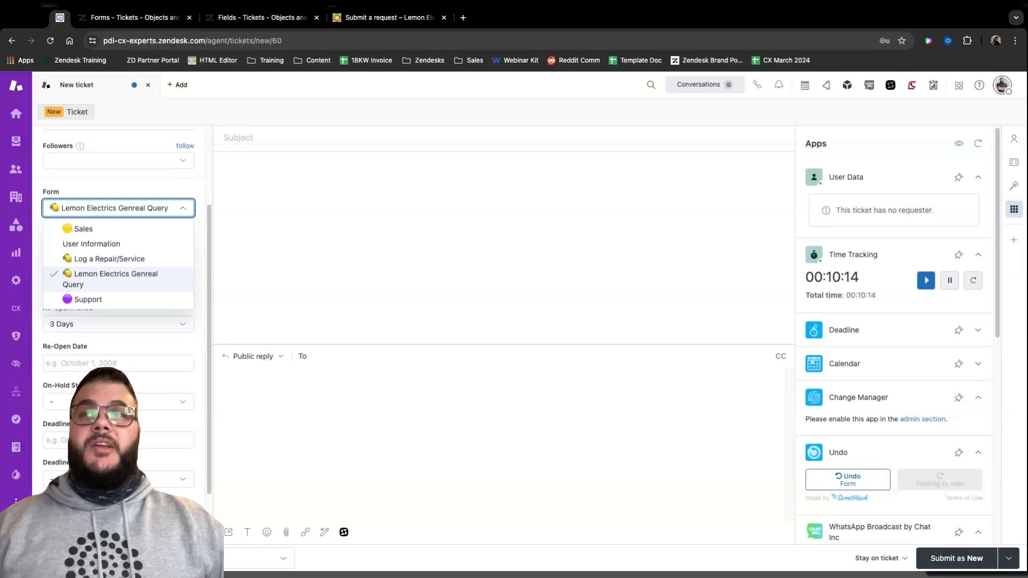
left_click(155, 18)
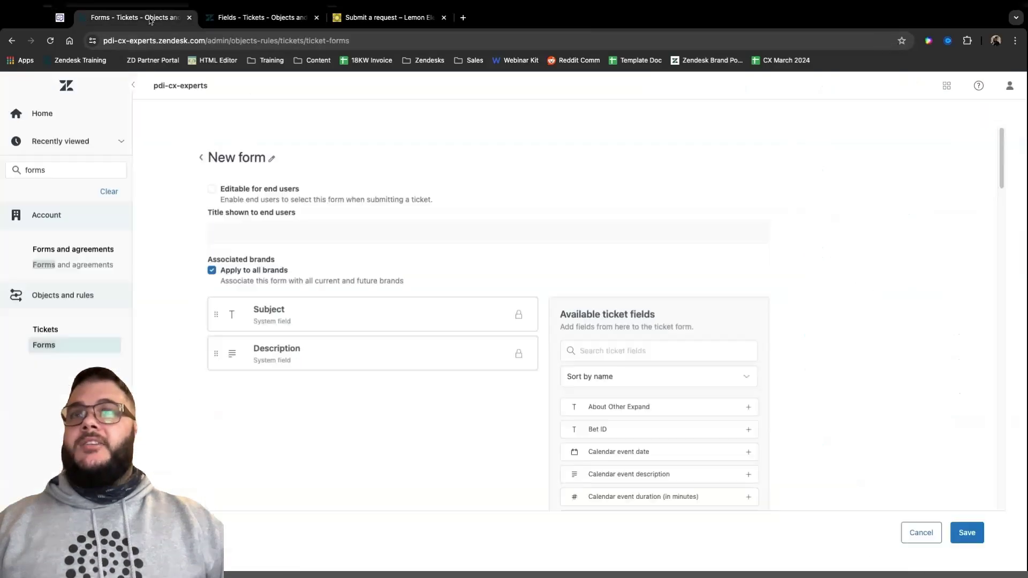
Step: Name the form 'Returns', make it end-user editable with title 'I want to return something'
left_click(258, 160)
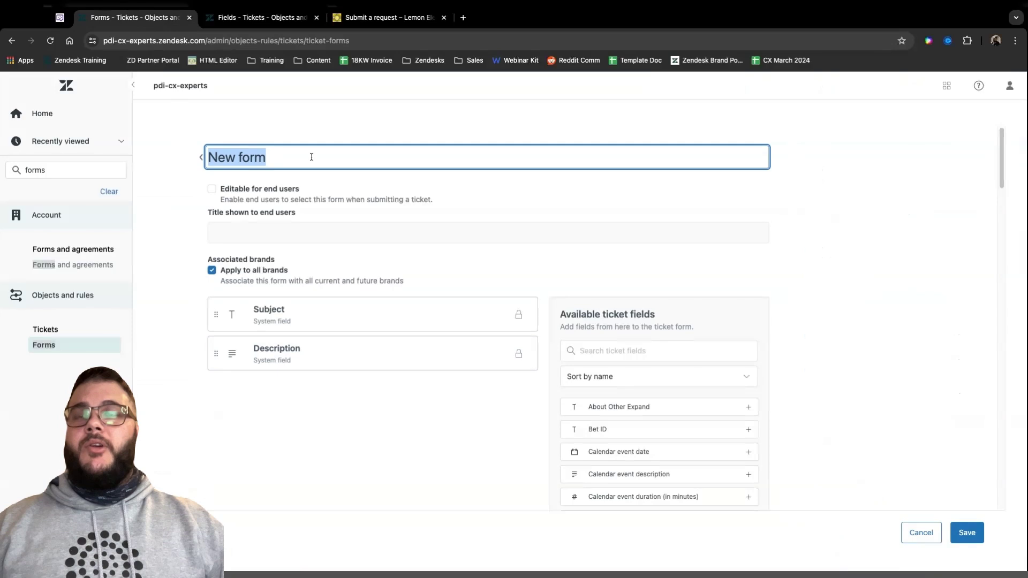
type("Returns")
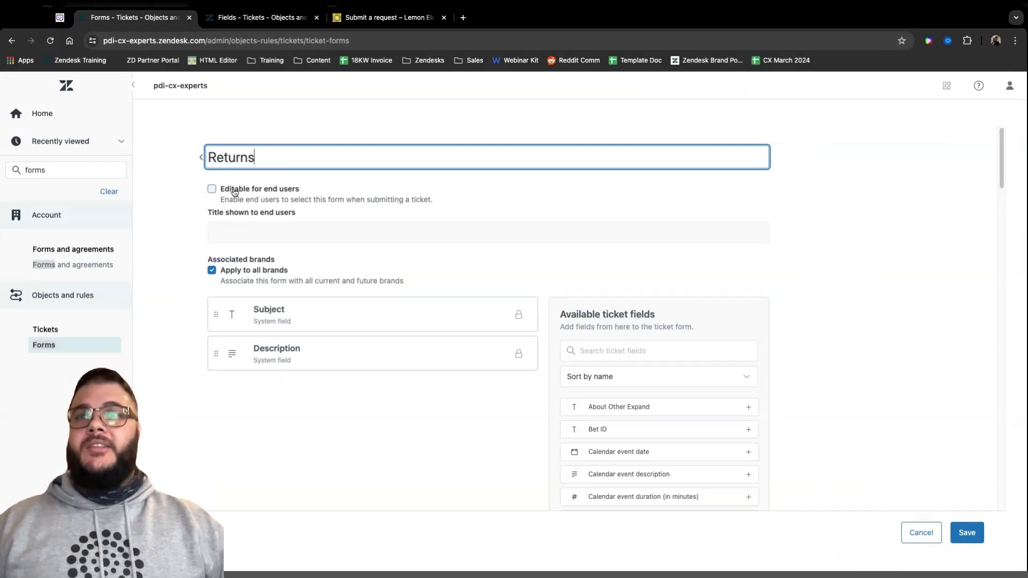
left_click(384, 17)
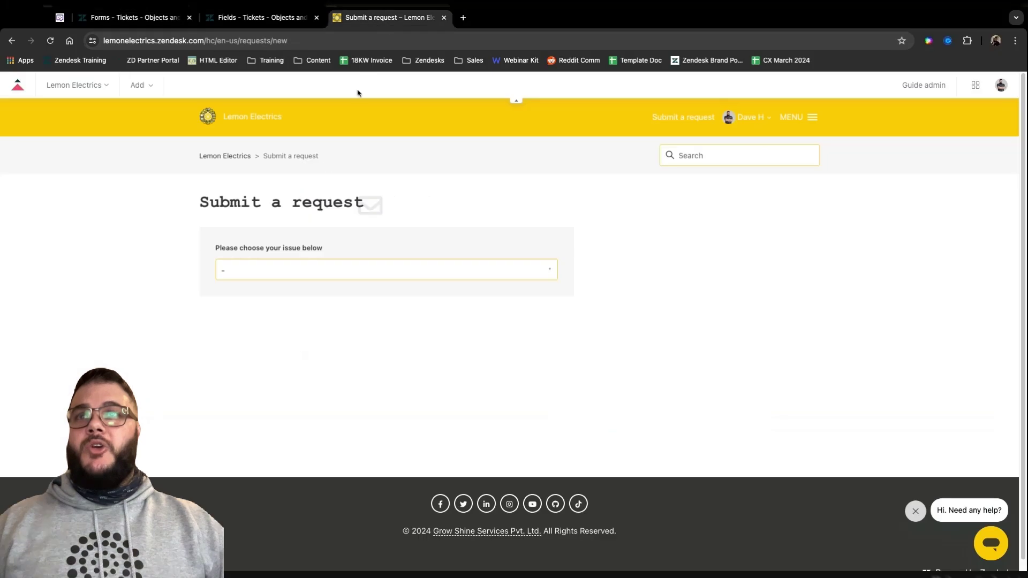
left_click(305, 266)
left_click(160, 17)
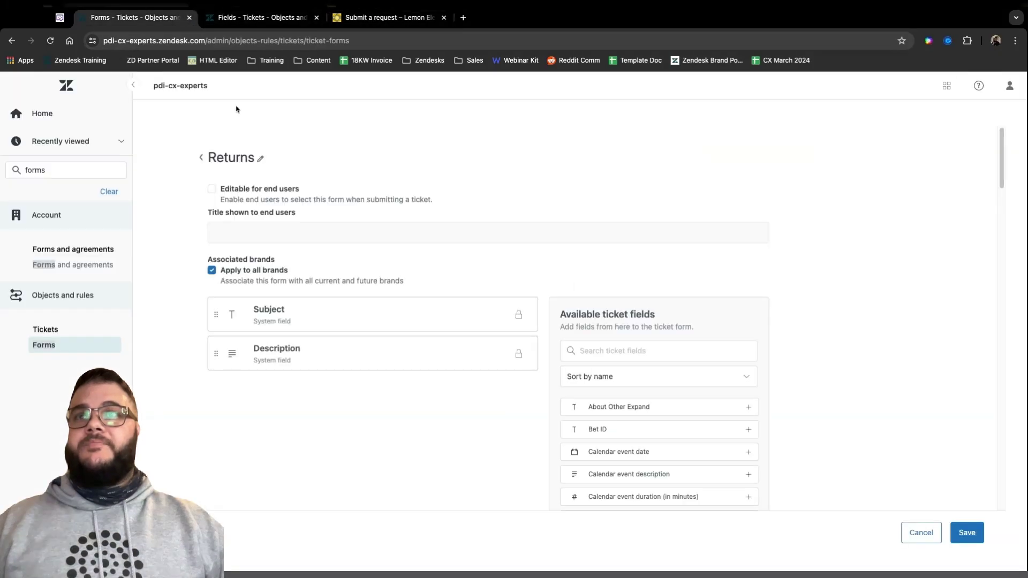
left_click(249, 190)
left_click(382, 239)
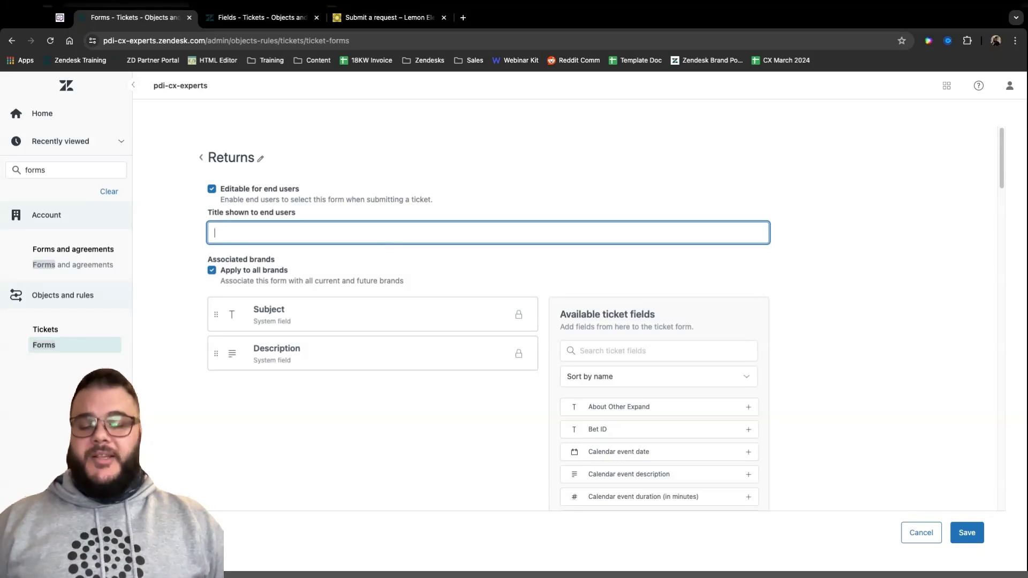
type("I want to ")
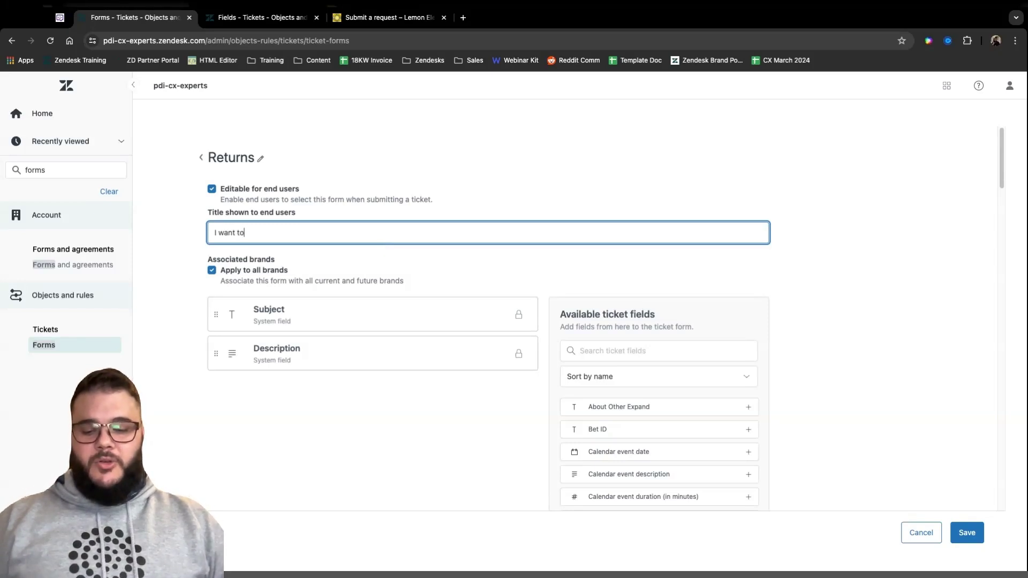
type("return something")
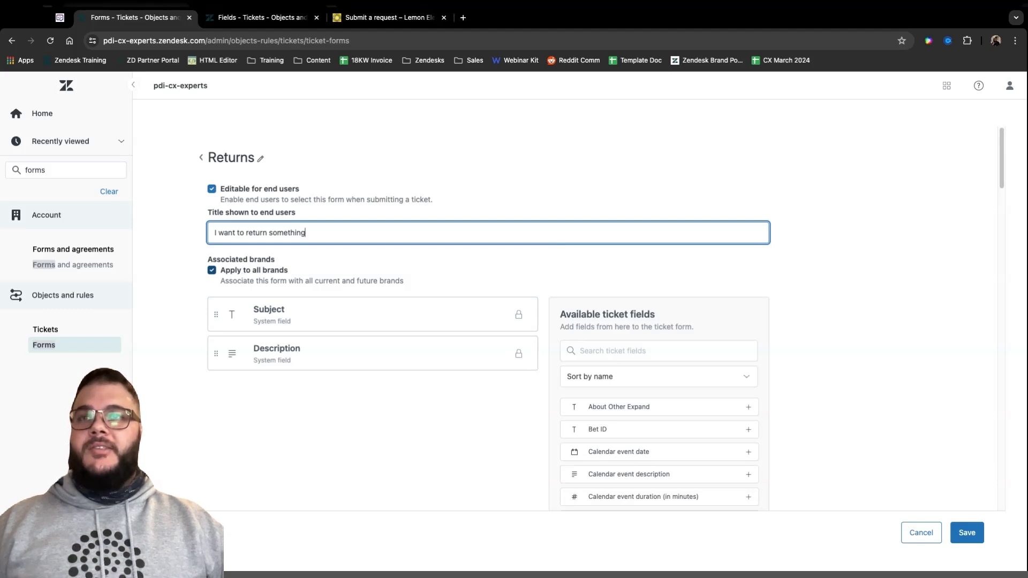
Step: Limit the Returns form to the Lemon Electrics brand and save it
left_click(212, 270)
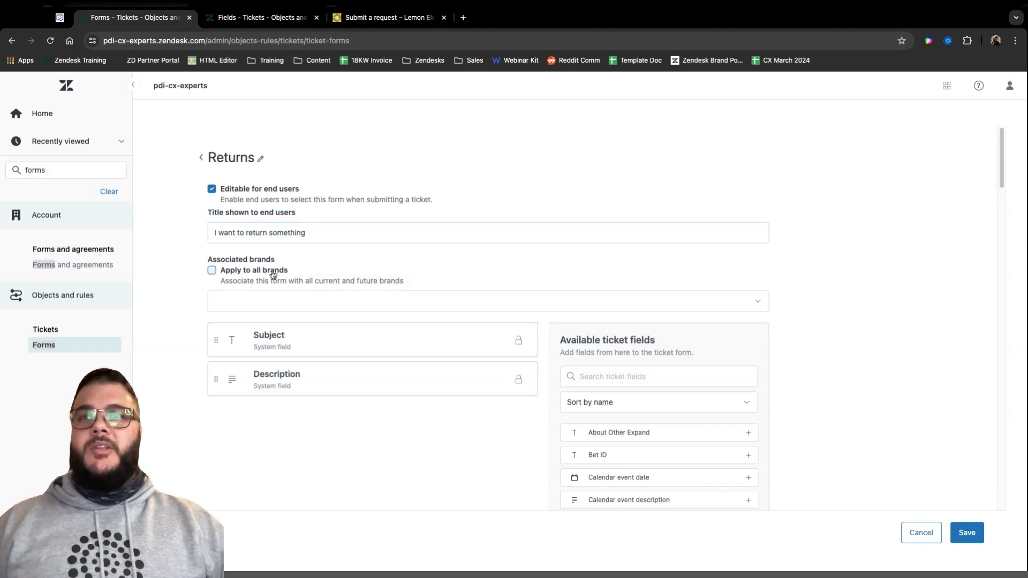
left_click(284, 301)
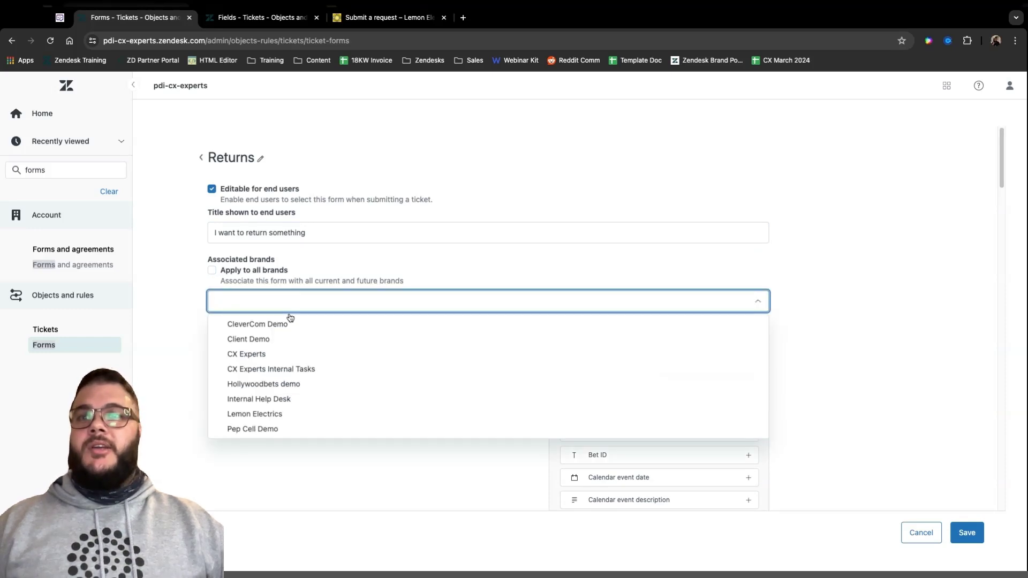
left_click(281, 414)
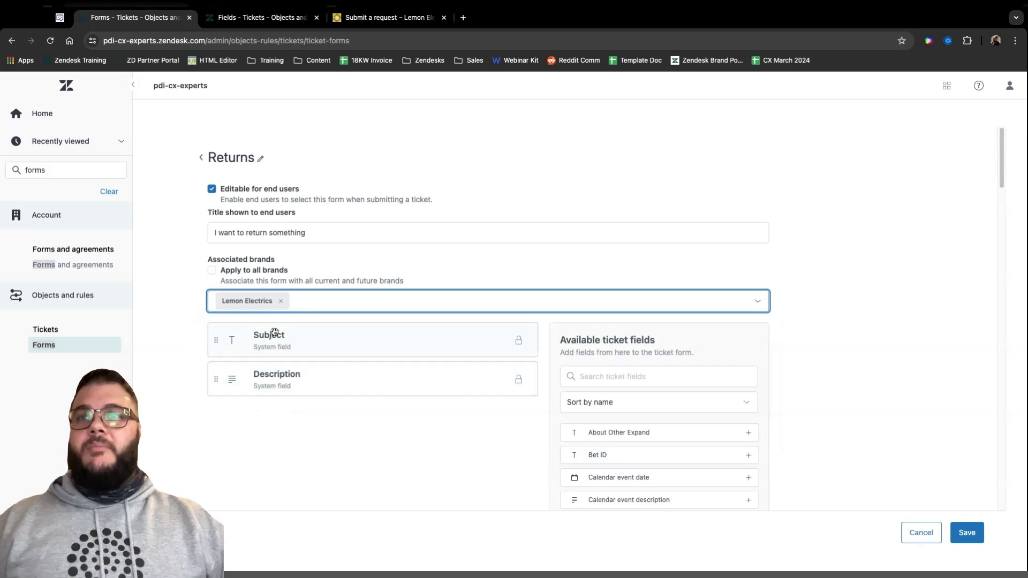
left_click(977, 537)
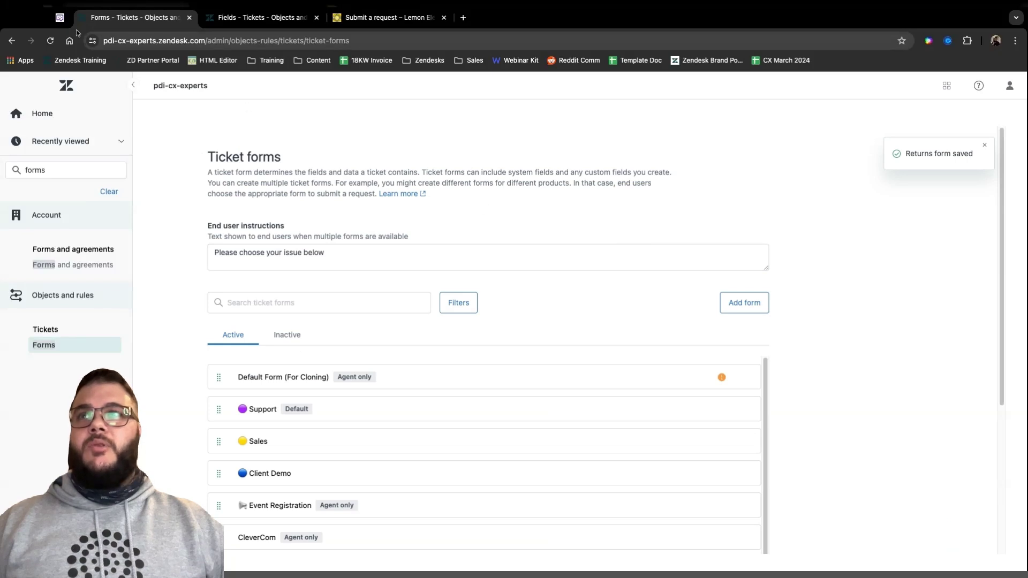
Step: Reload the agent's new ticket and try the CX Experts brand to compare offered forms
left_click(60, 20)
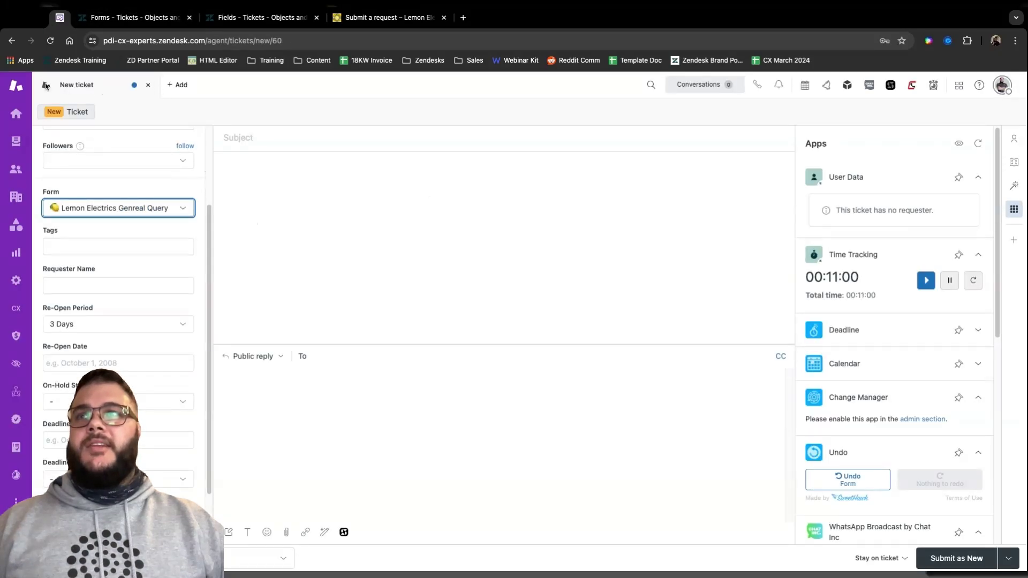
left_click(50, 40)
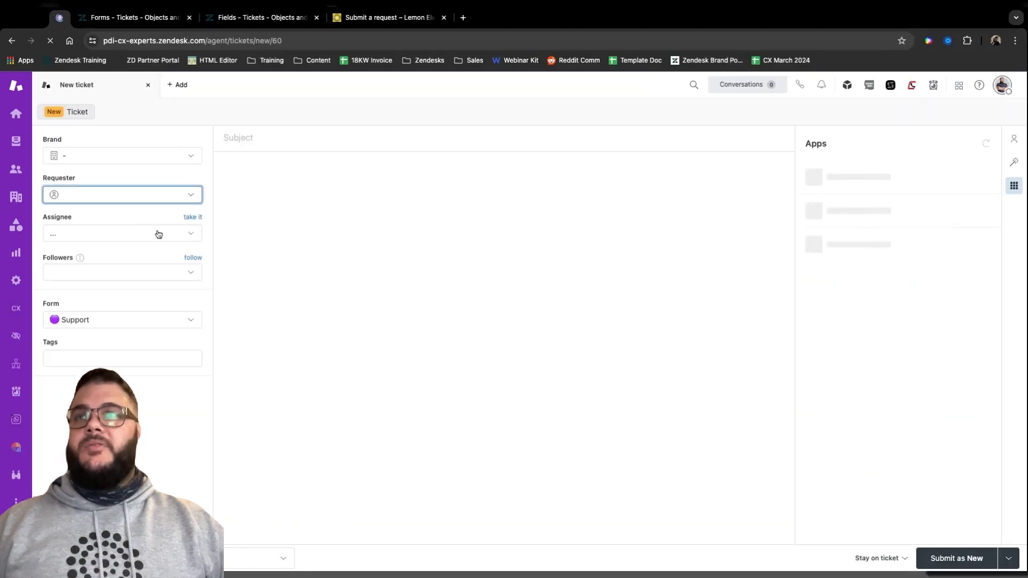
left_click(98, 163)
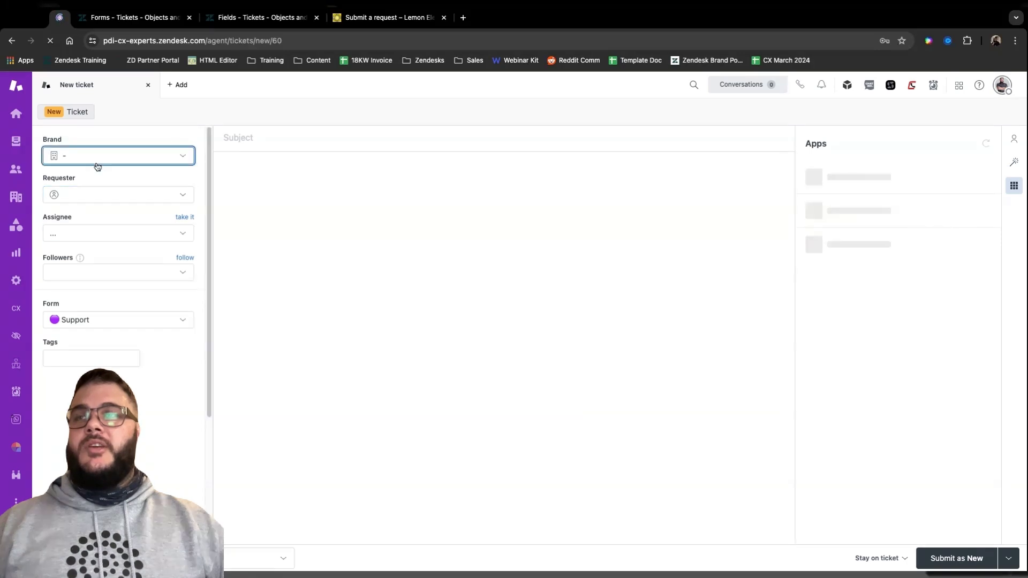
left_click(135, 155)
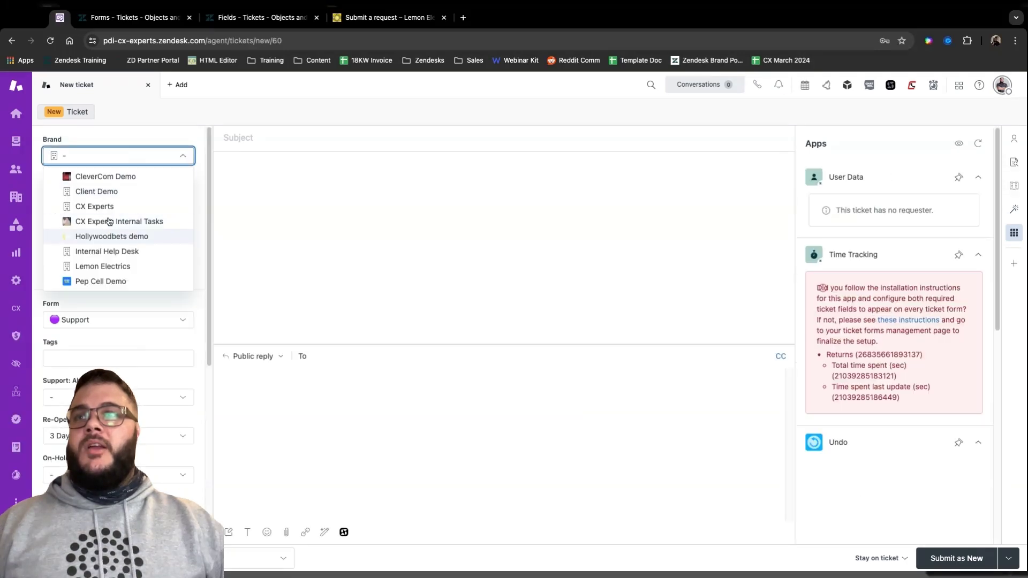
left_click(110, 206)
left_click(103, 320)
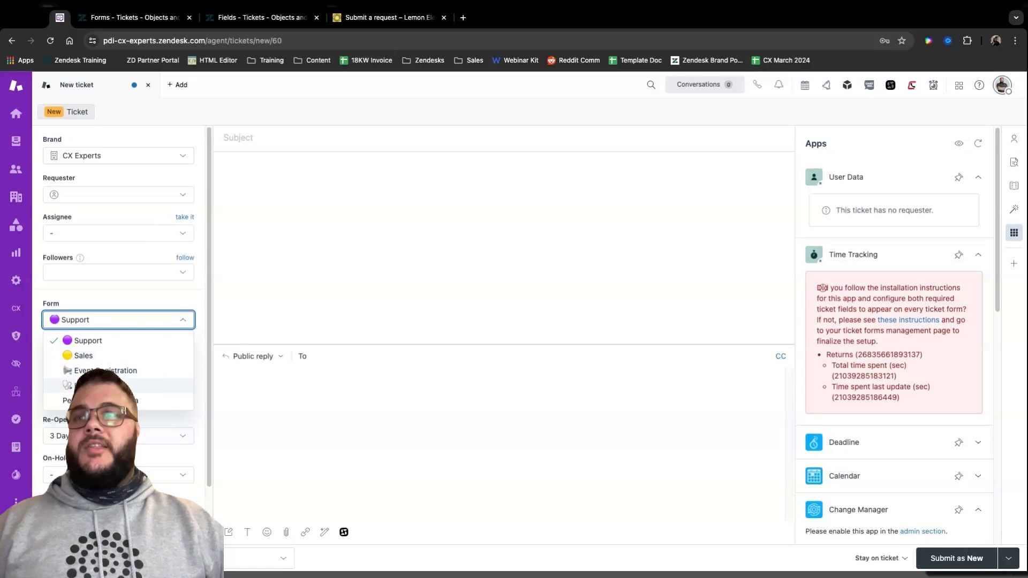
left_click(119, 166)
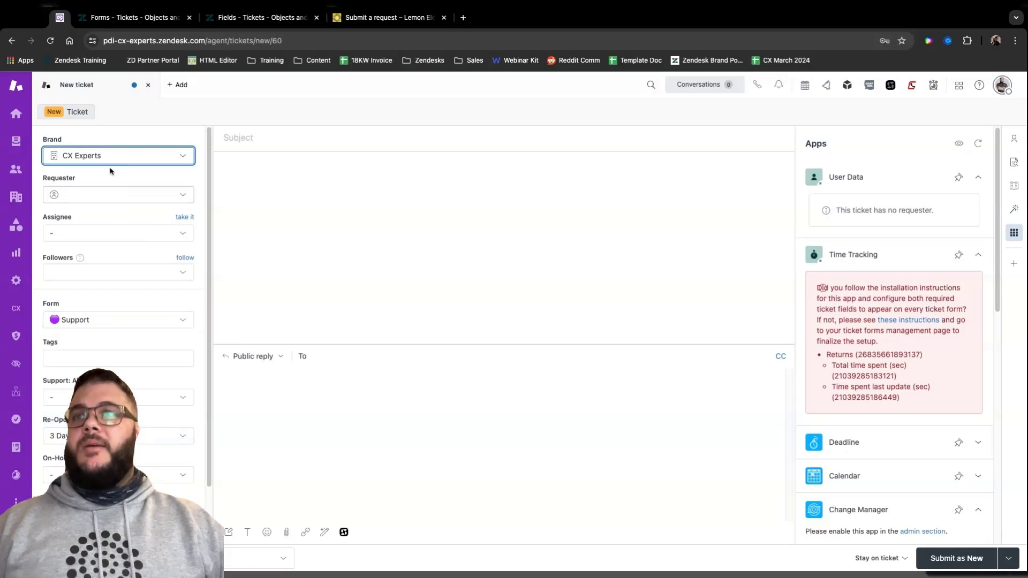
left_click(122, 162)
Step: Set the ticket's brand to Lemon Electrics and its form to Returns
left_click(874, 252)
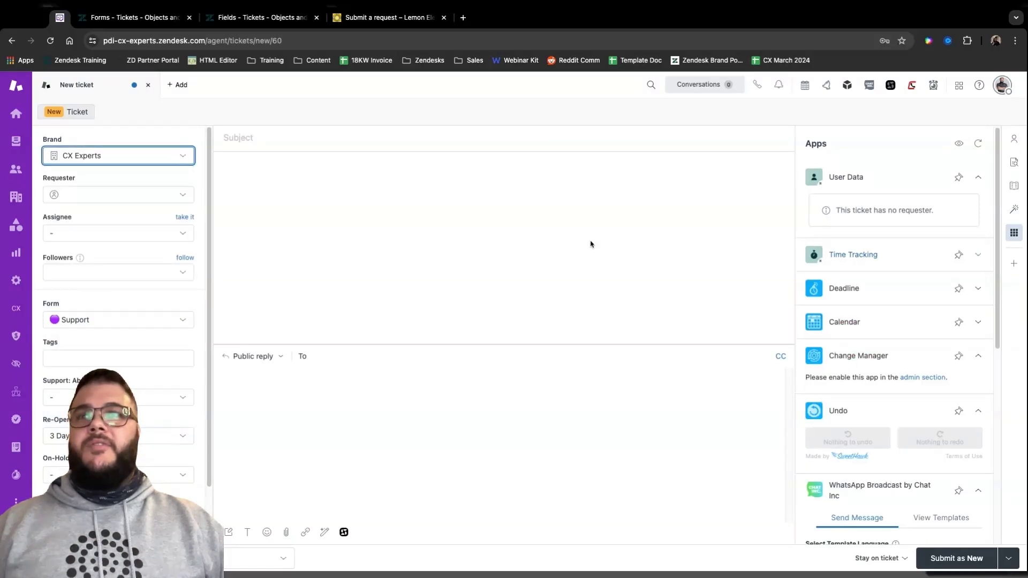
left_click(182, 156)
left_click(122, 266)
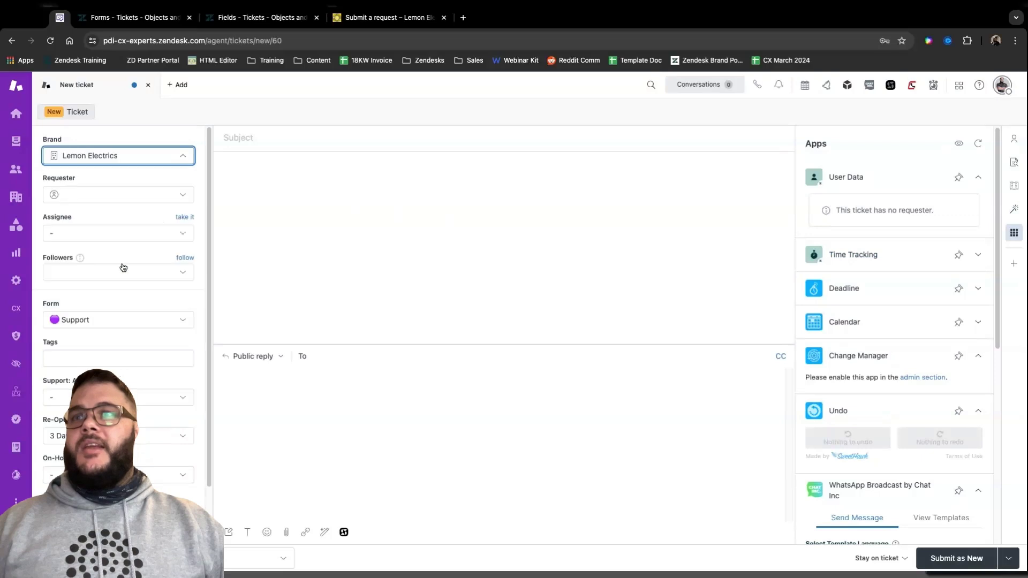
left_click(117, 319)
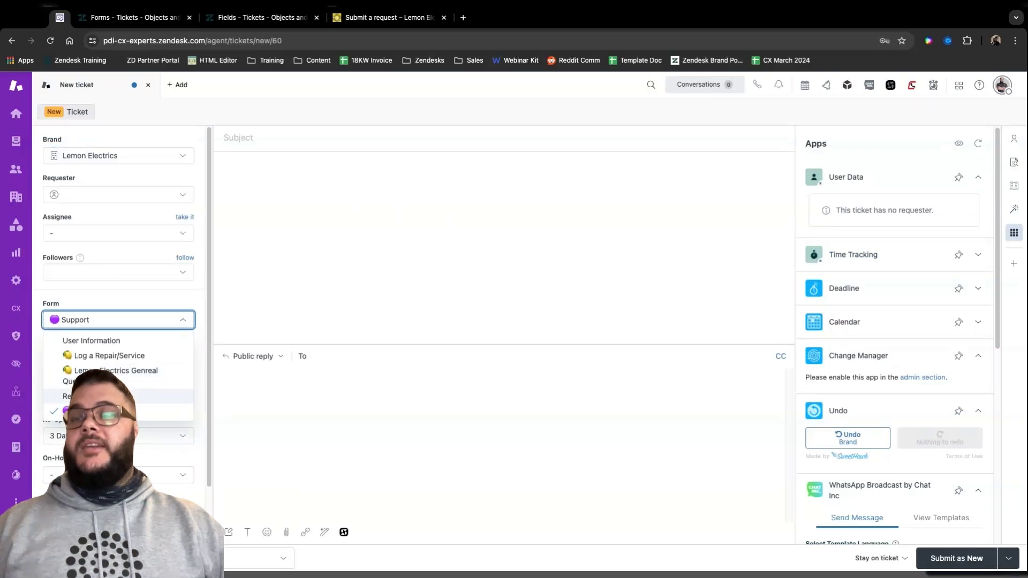
left_click(118, 397)
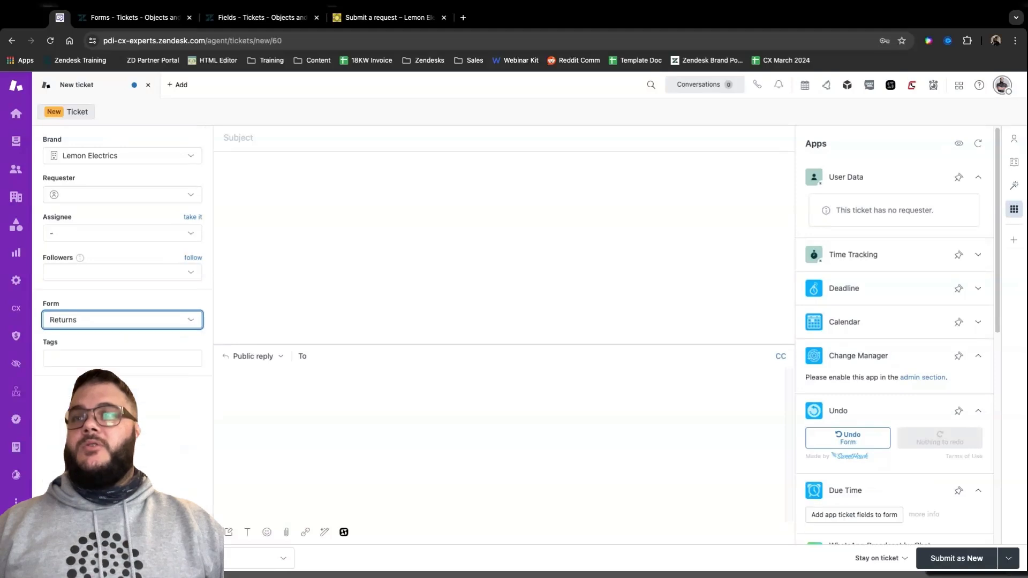
Step: Reload the help center request page and verify 'I want to return something' is offered
left_click(381, 18)
left_click(49, 41)
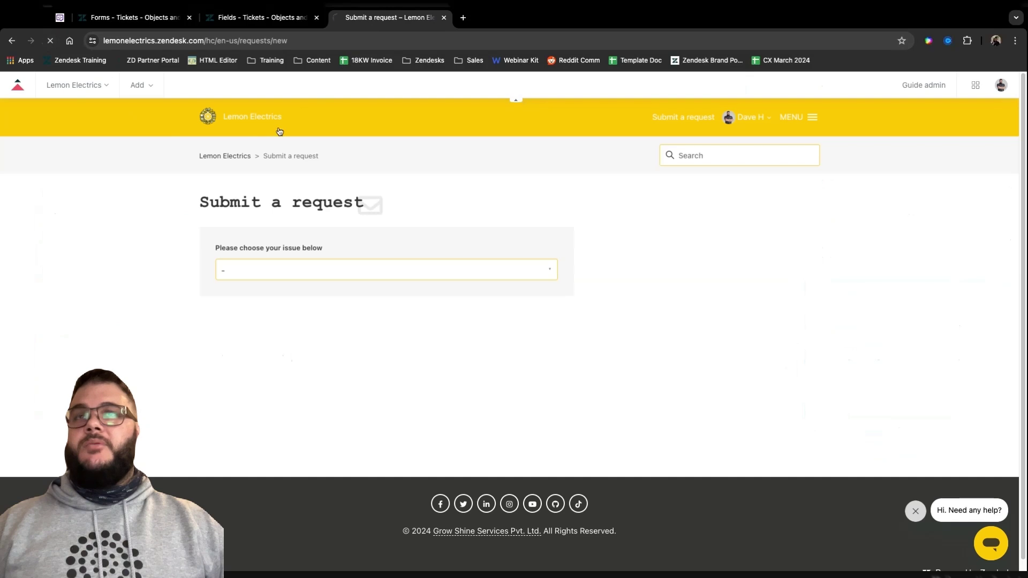
left_click(393, 268)
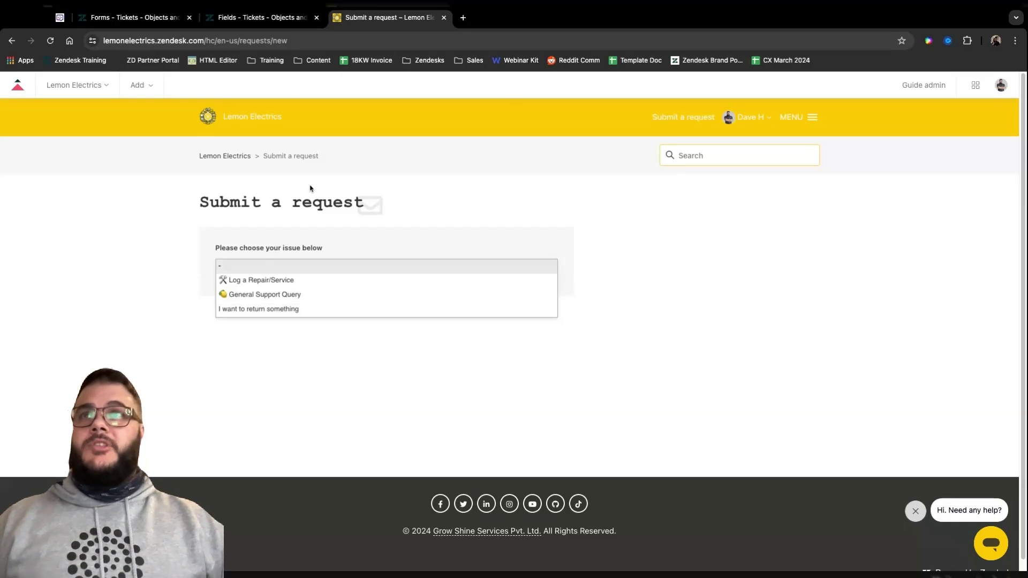
left_click(281, 17)
left_click(173, 18)
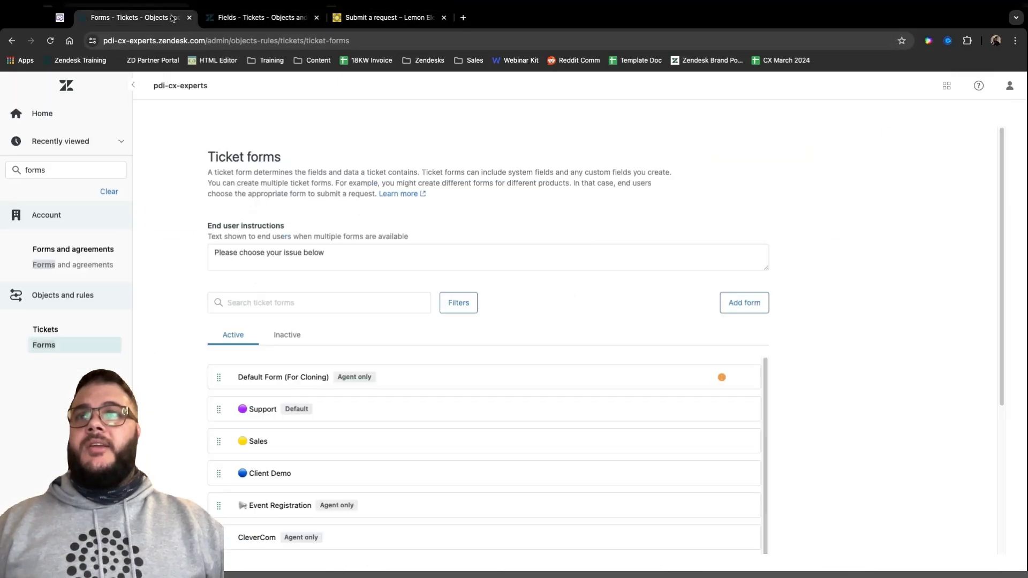
Step: Scroll to Returns in the active ticket forms list and open its editor
scroll(355, 390, "down", 10)
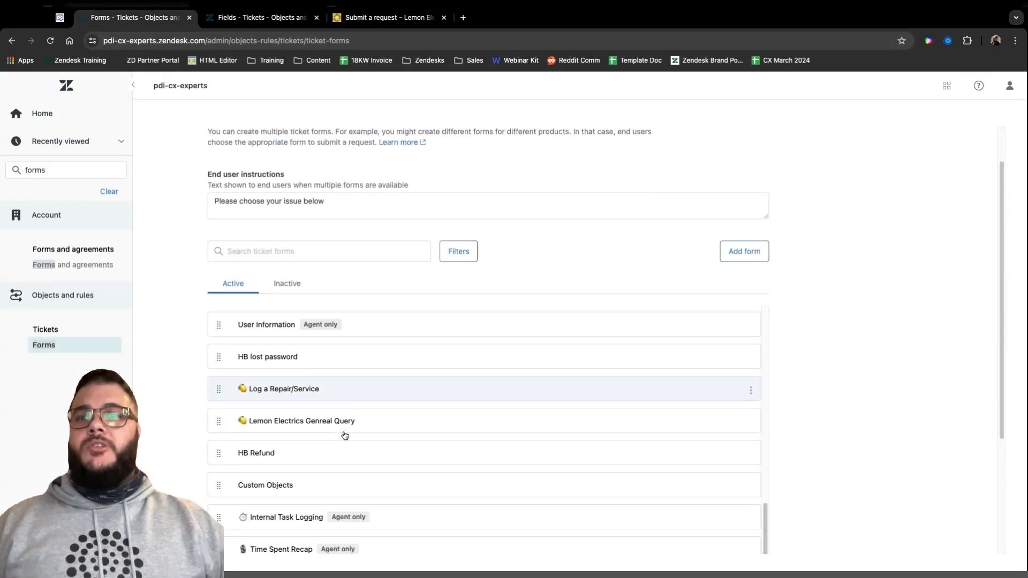
scroll(360, 457, "down", 1)
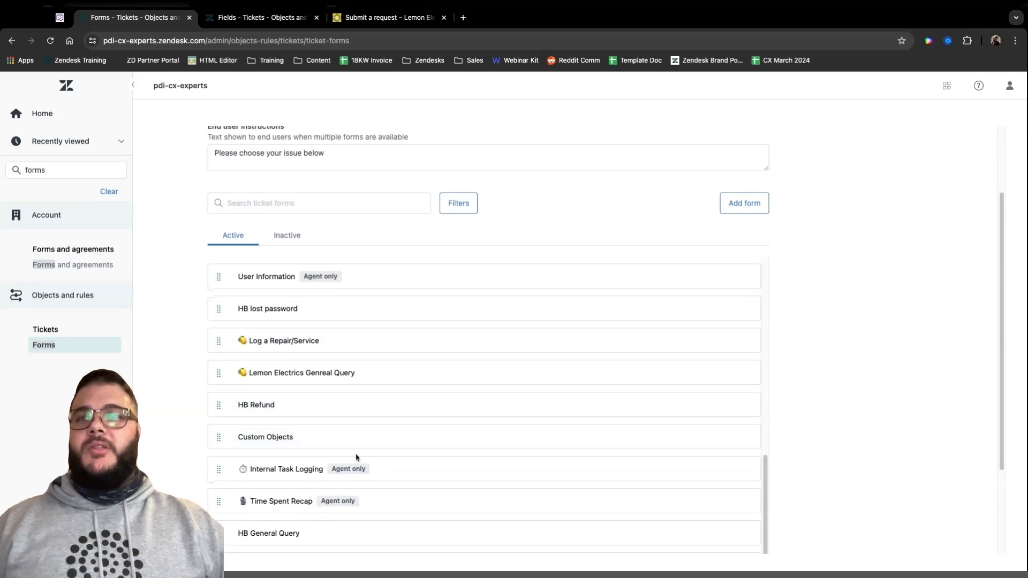
scroll(326, 456, "down", 3)
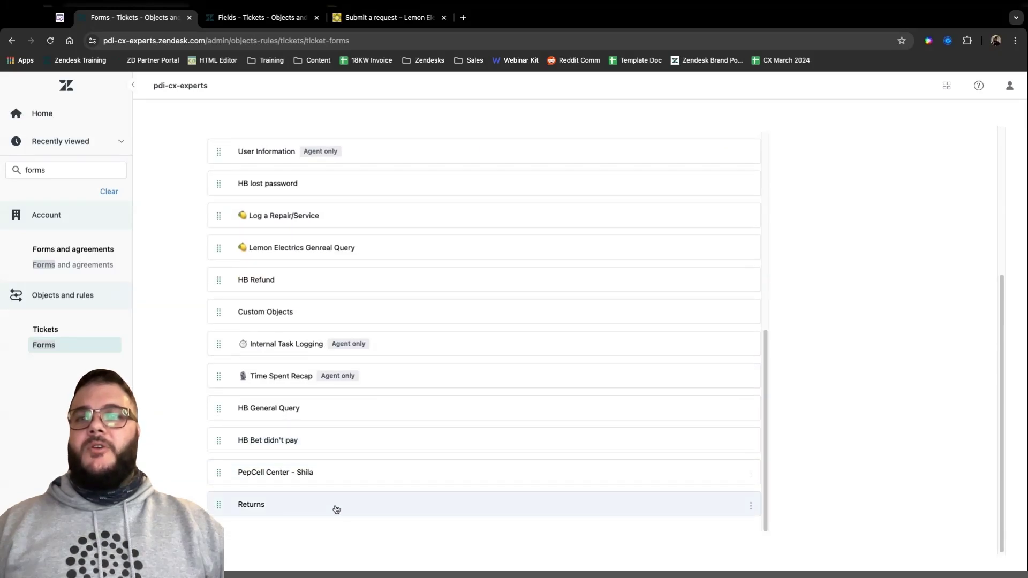
left_click(336, 507)
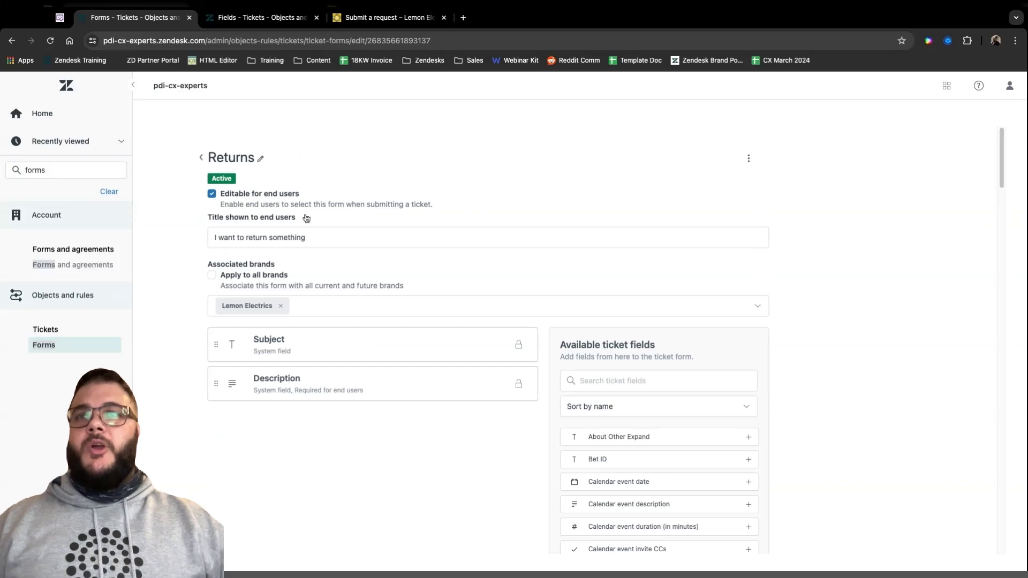
Step: Choose 'I want to return something' on the Submit a request page and scroll its fields
left_click(390, 17)
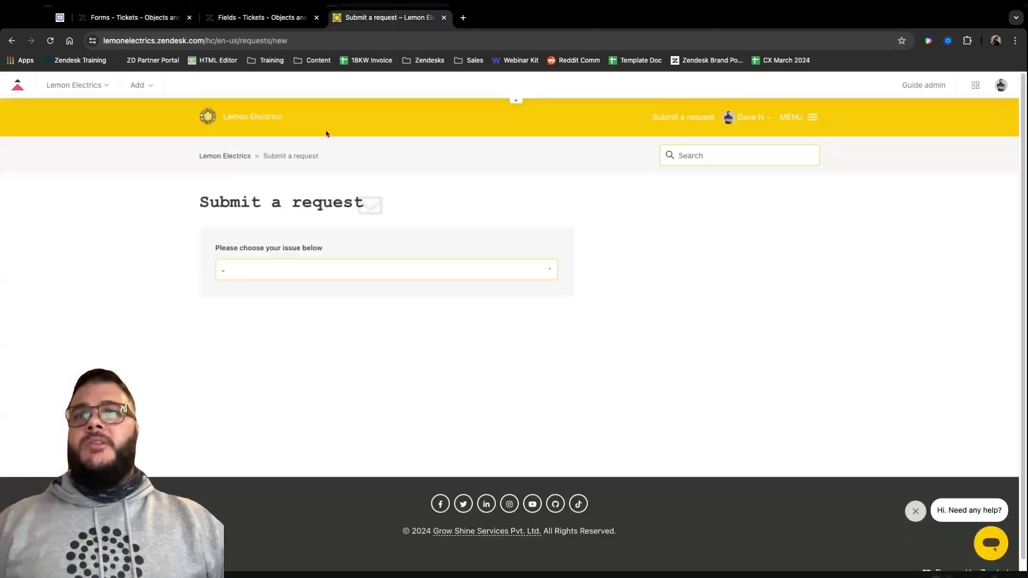
left_click(300, 269)
left_click(293, 306)
scroll(522, 303, "down", 1)
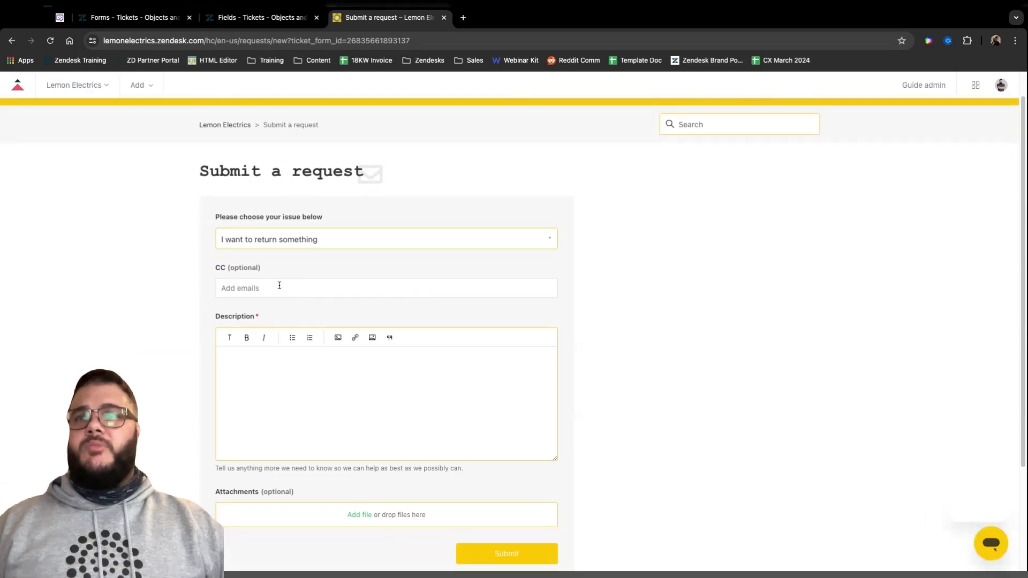
scroll(420, 408, "down", 2)
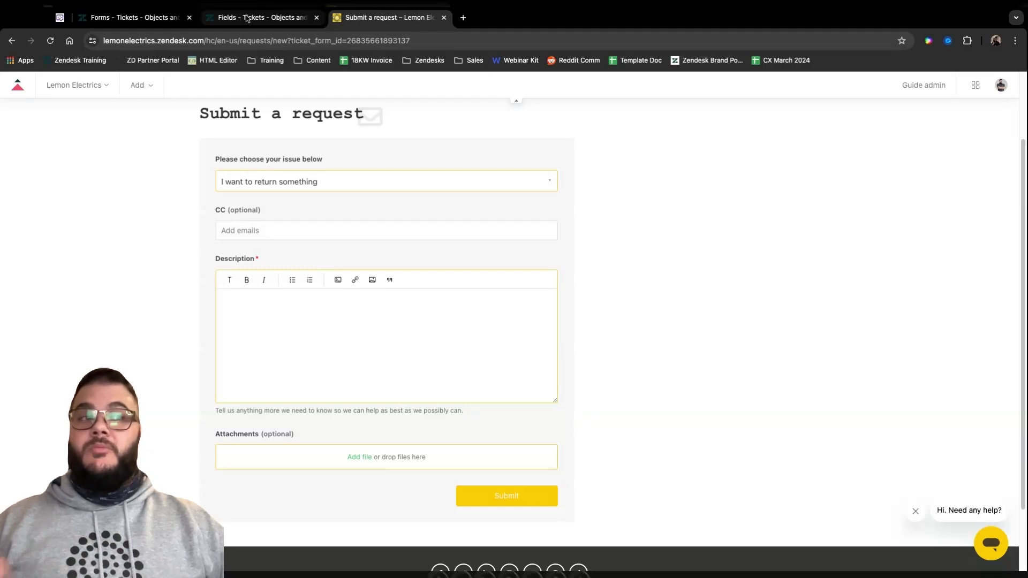
Step: Scroll through the Returns form's available ticket fields, briefly rechecking the request page
left_click(179, 21)
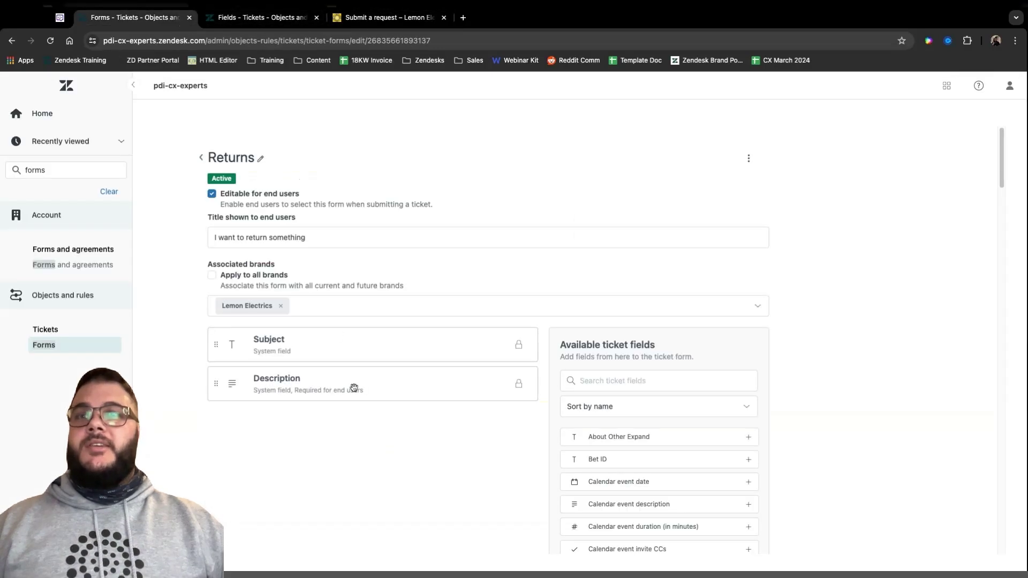
scroll(676, 419, "down", 2)
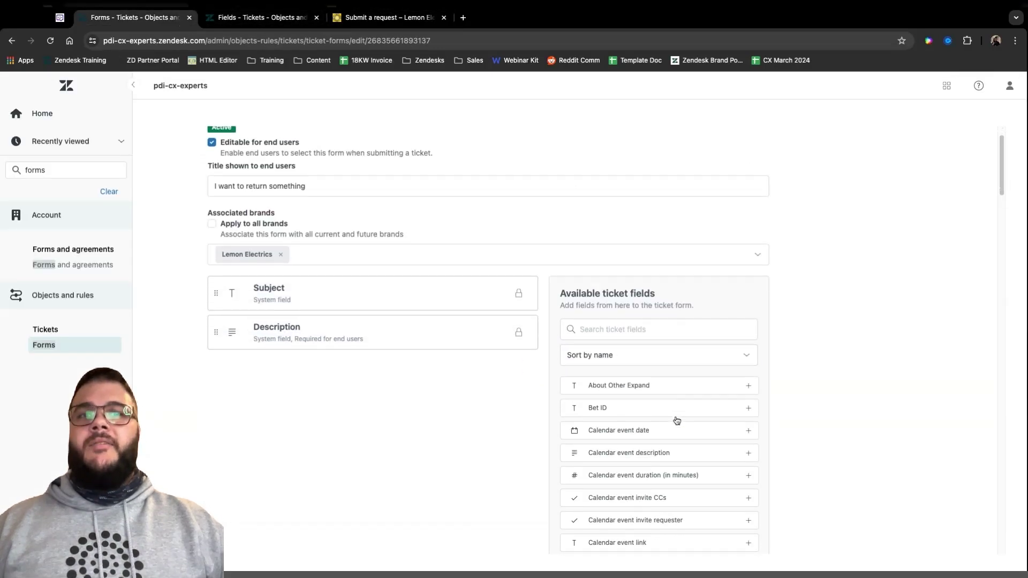
scroll(677, 420, "down", 10)
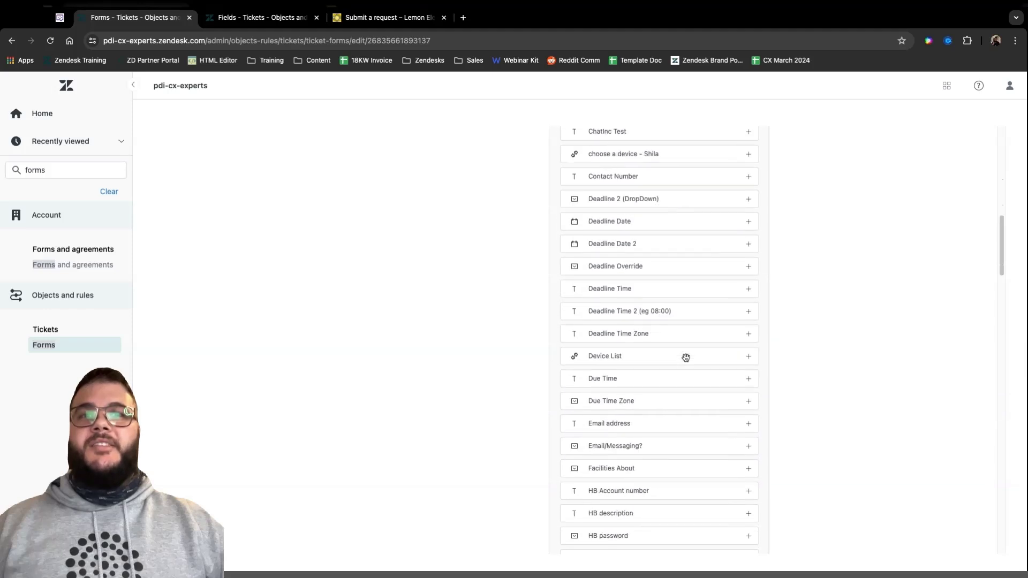
scroll(686, 357, "down", 15)
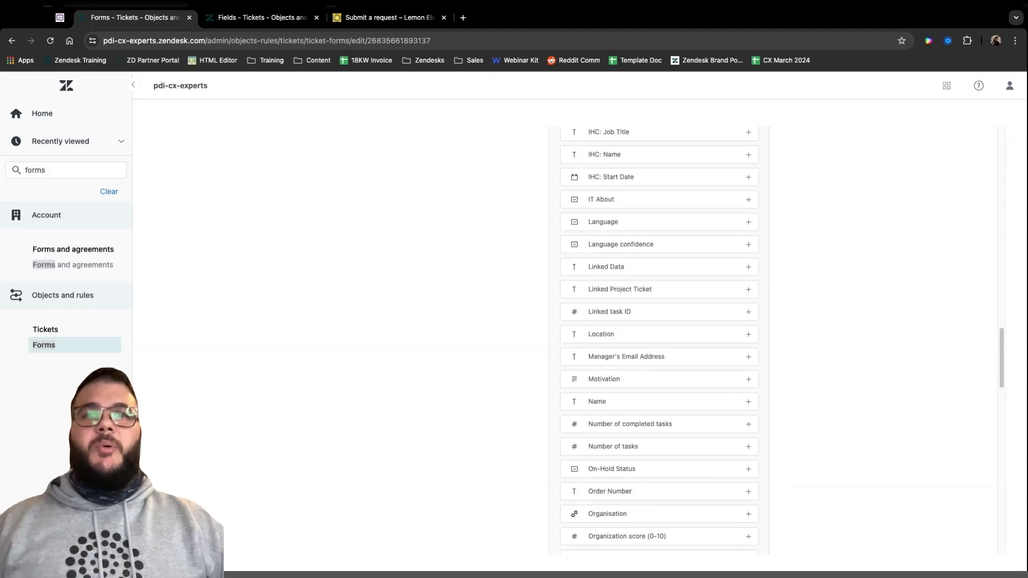
scroll(686, 358, "down", 4)
scroll(686, 358, "up", 20)
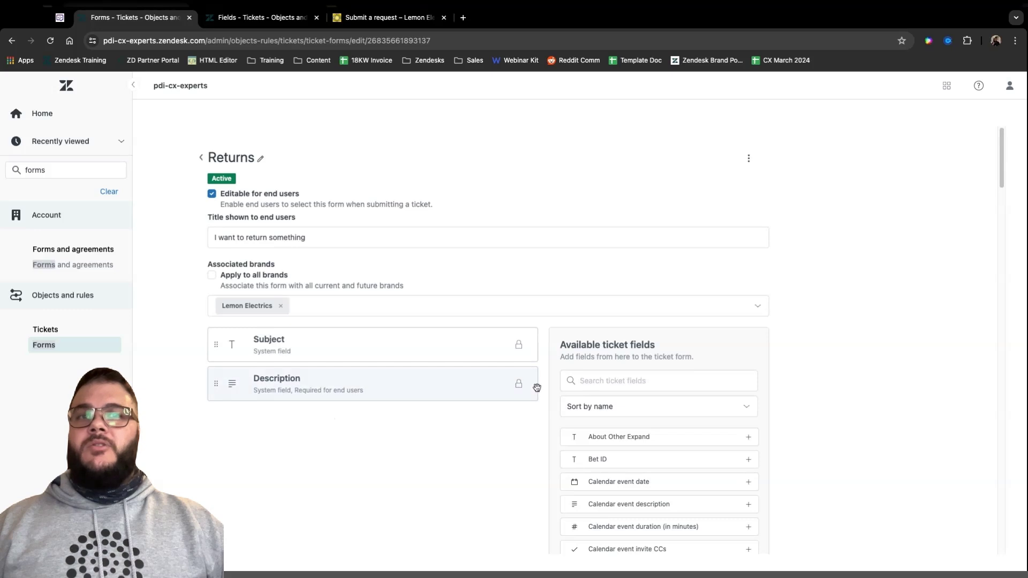
left_click(395, 21)
left_click(134, 18)
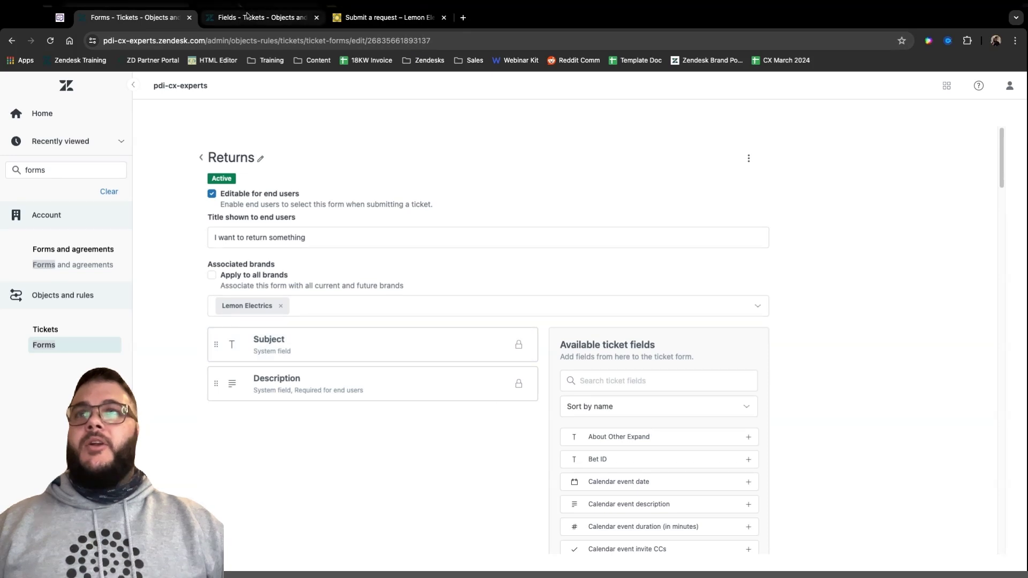
Step: Start a new drop-down ticket field from the ticket fields list
left_click(266, 17)
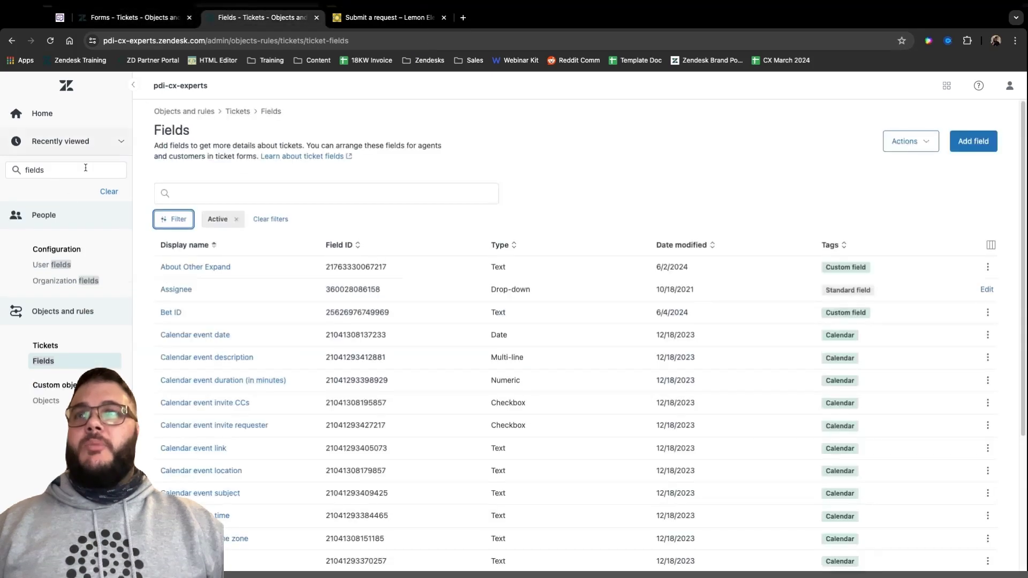
left_click(973, 142)
left_click(300, 213)
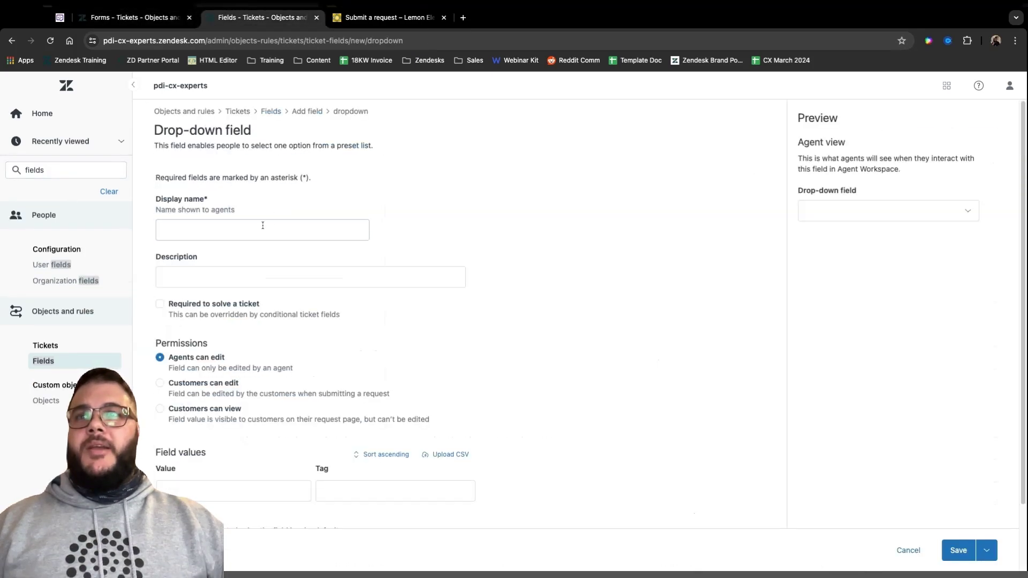
Step: Name the drop-down 'Return Reason', replacing the first entry 'What do you want to return the item?'
left_click(263, 225)
type("What")
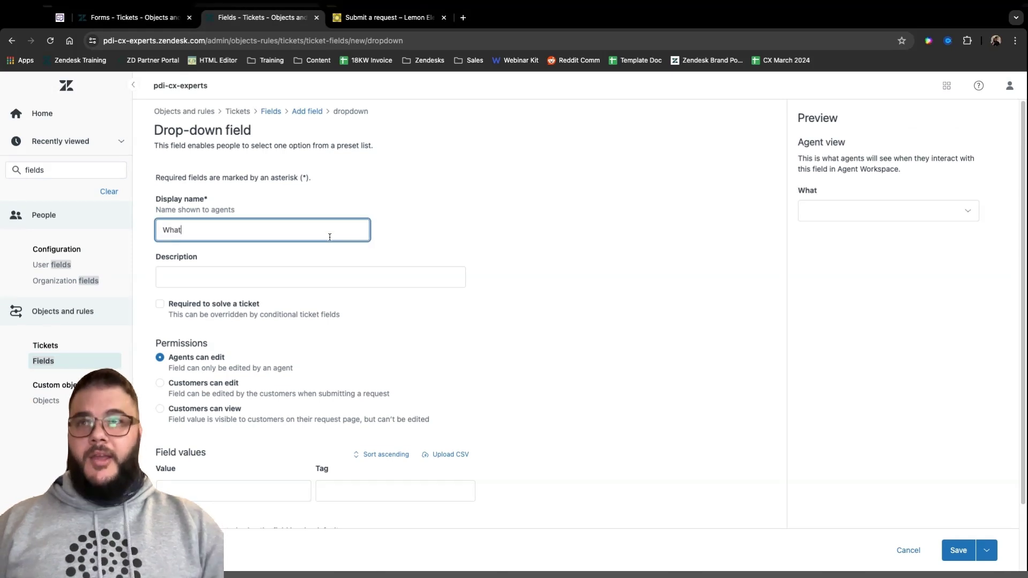
type(" do you wan")
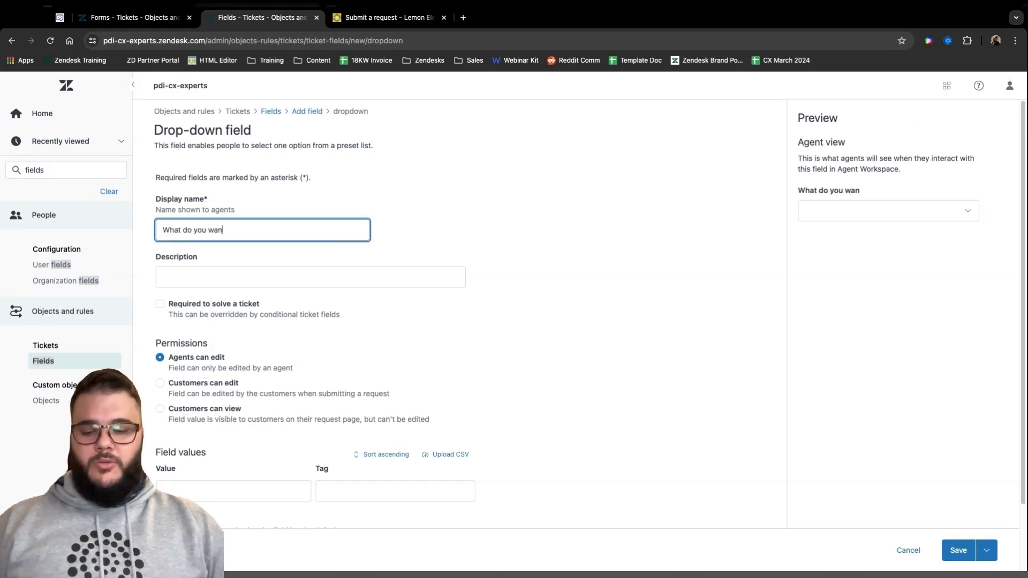
type("t to return ")
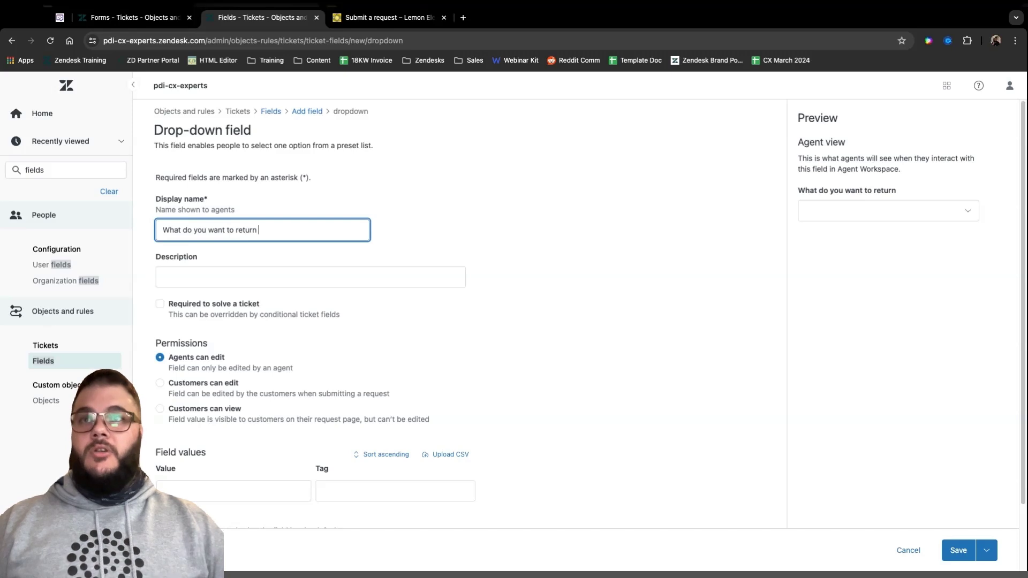
type("the ")
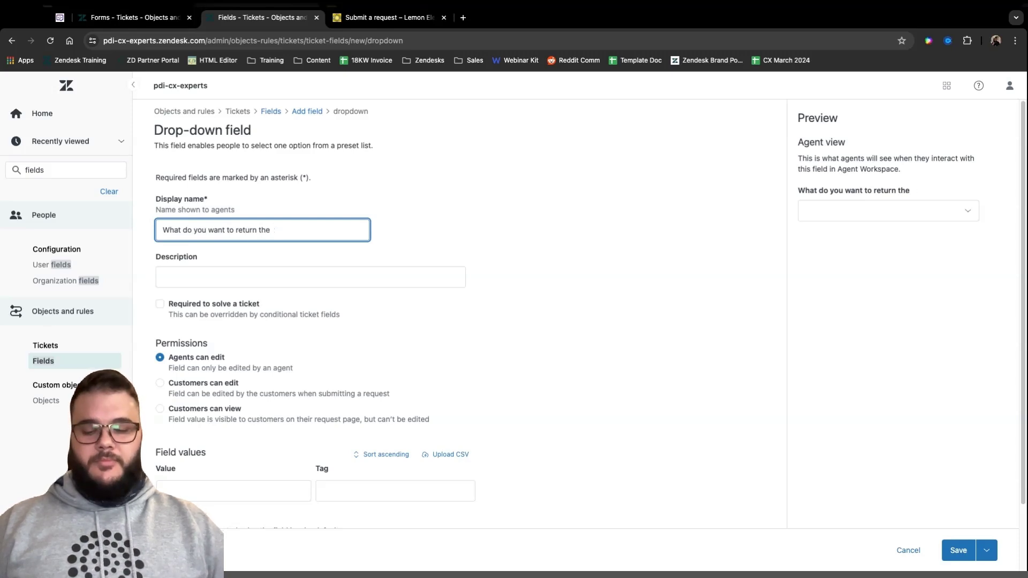
type("item?")
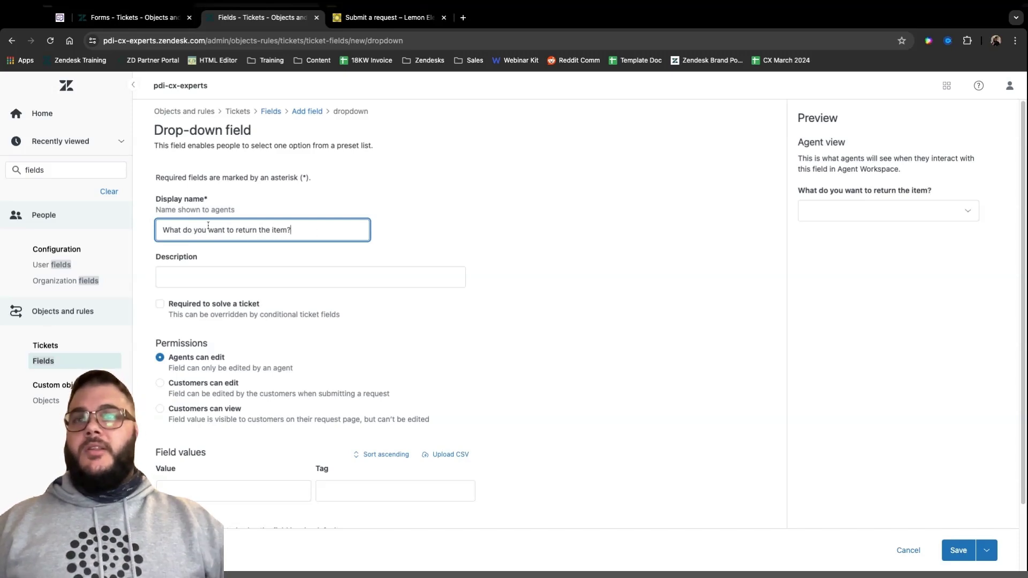
triple_click(209, 233)
key("ctrl+c")
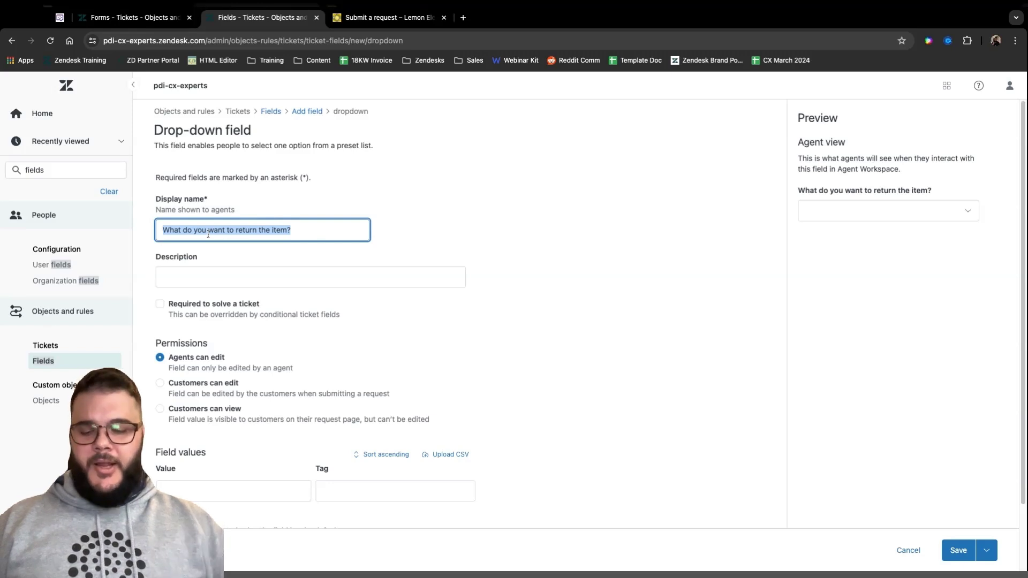
type("Return Reason")
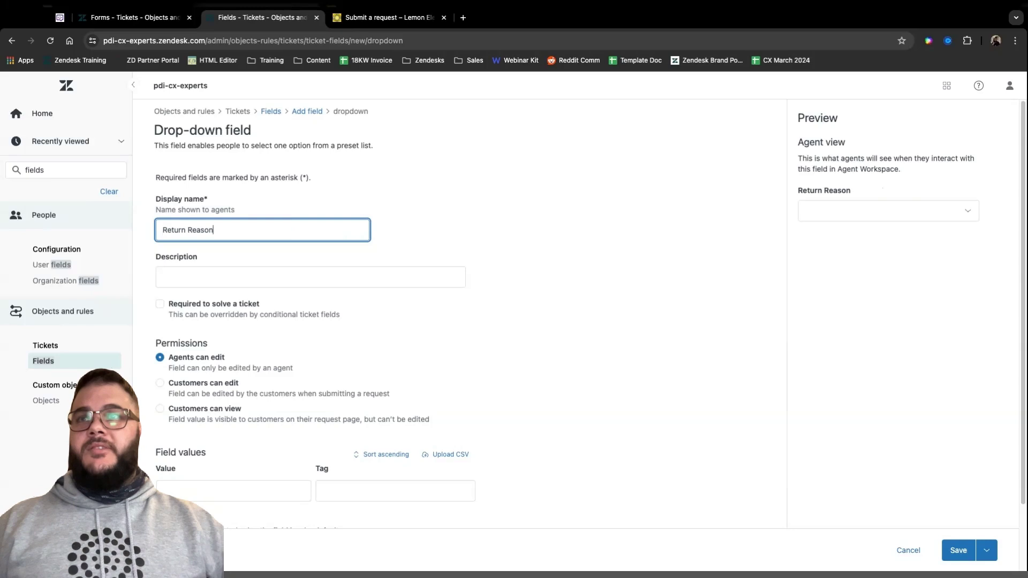
Step: After checking the Returns ticket and form tabs, set Return Reason's permission to 'Customers can edit'
left_click(236, 275)
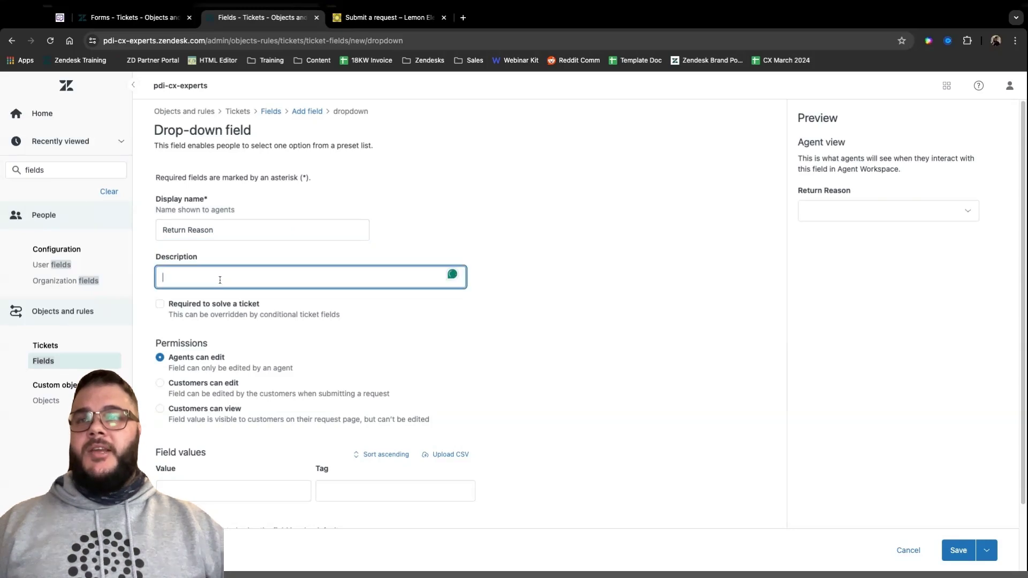
scroll(212, 287, "down", 2)
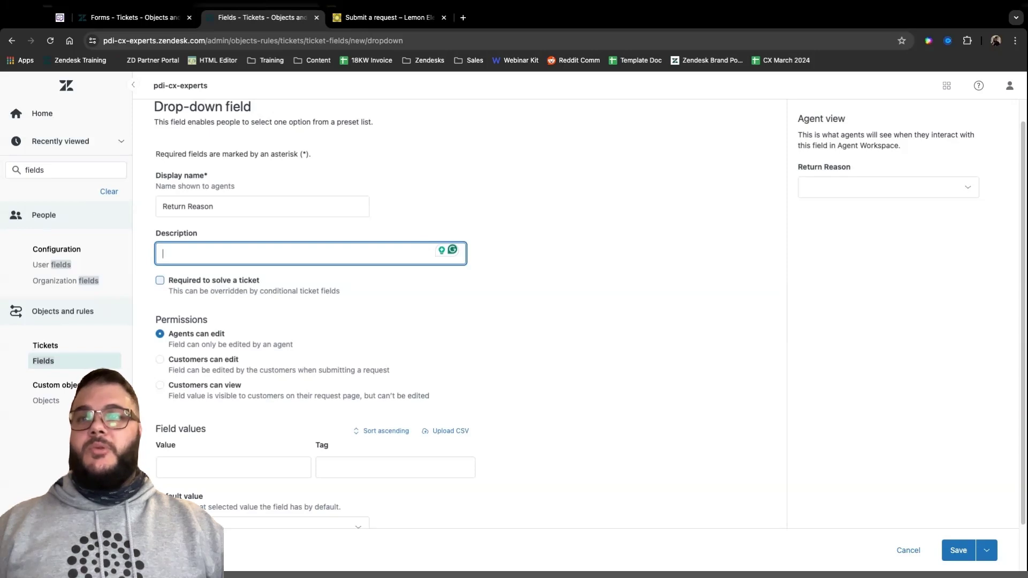
scroll(182, 304, "down", 1)
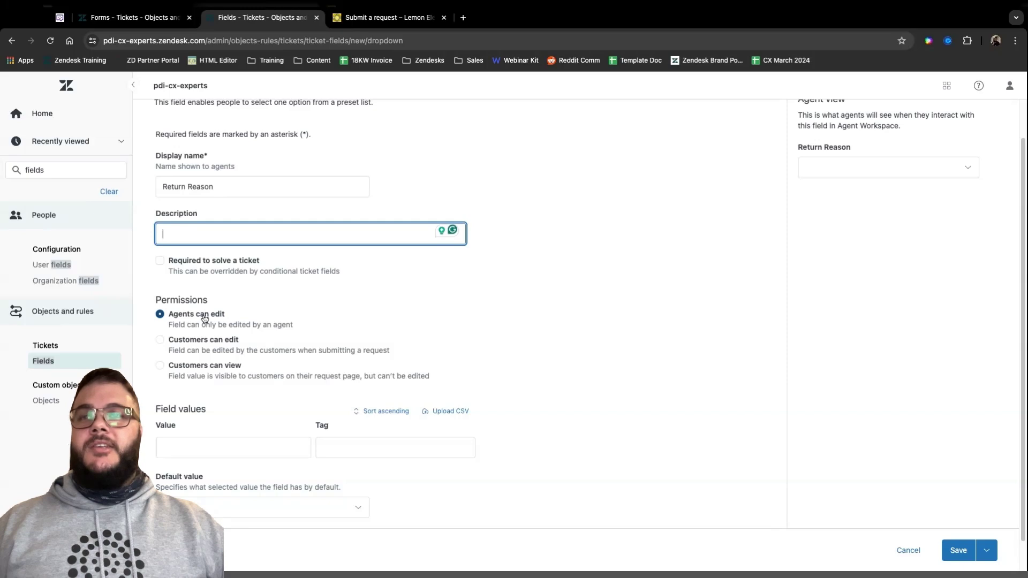
left_click(60, 17)
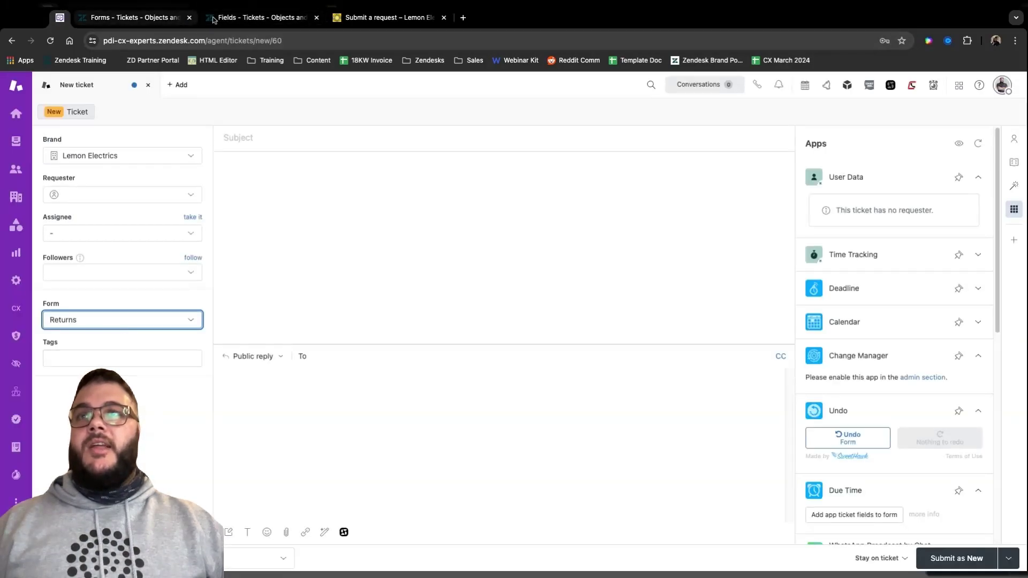
left_click(177, 19)
left_click(229, 19)
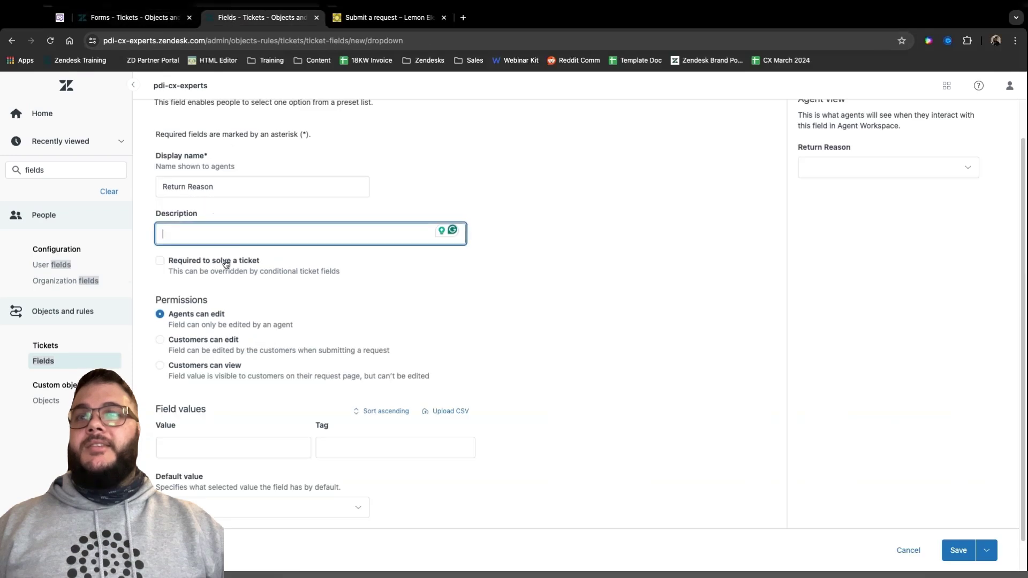
left_click(202, 341)
Step: Paste 'What do you want to return the item?' as the customer title and check the preview
scroll(332, 375, "down", 2)
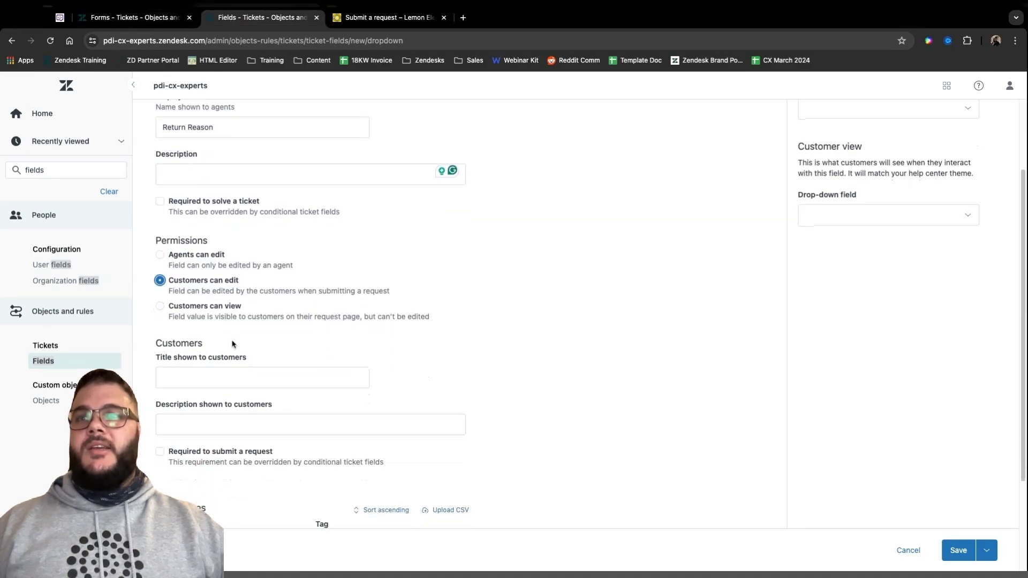
scroll(246, 351, "down", 2)
left_click(218, 322)
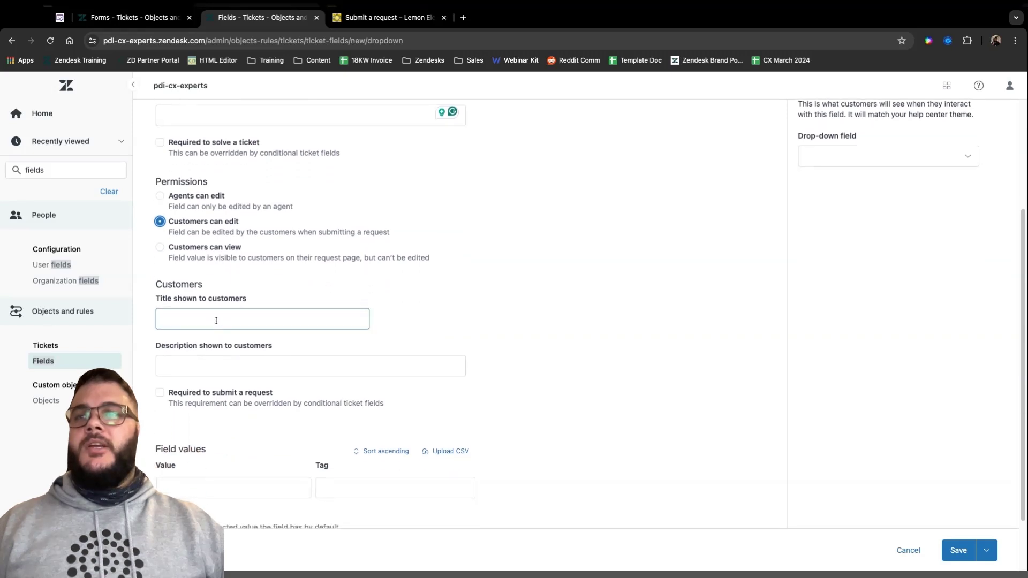
key("ctrl+v")
scroll(860, 289, "up", 3)
scroll(886, 282, "up", 1)
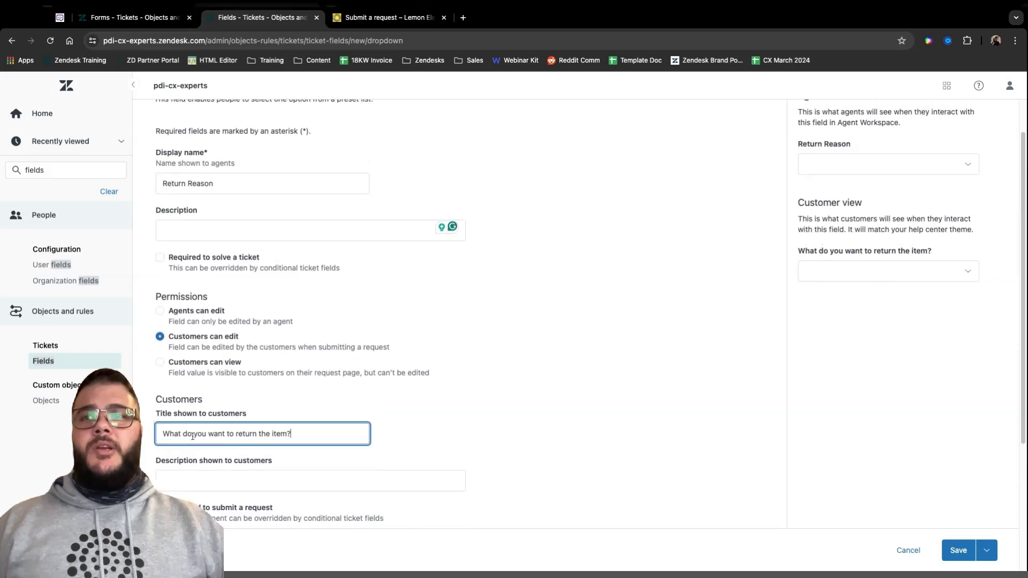
scroll(909, 331, "up", 2)
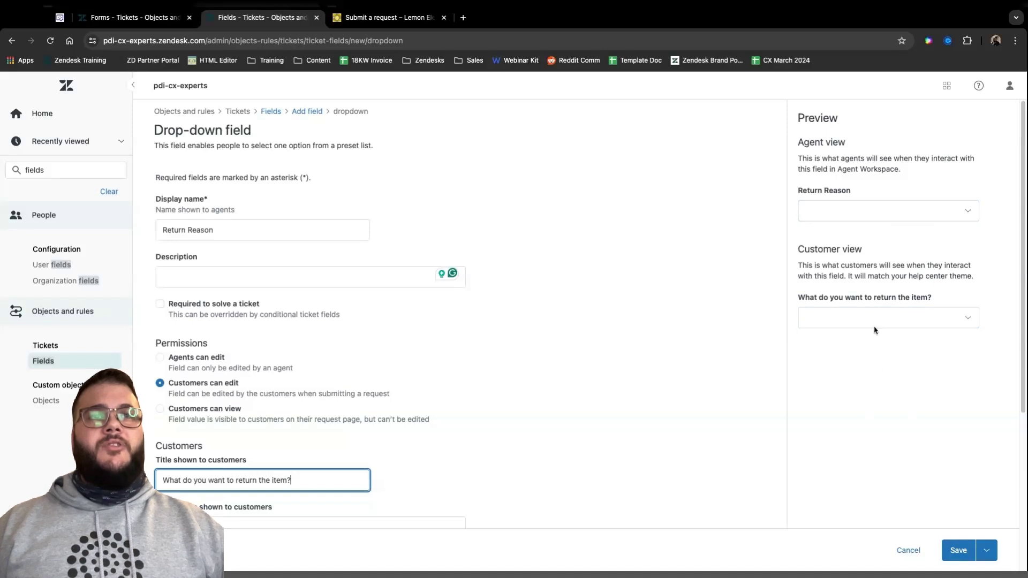
triple_click(860, 193)
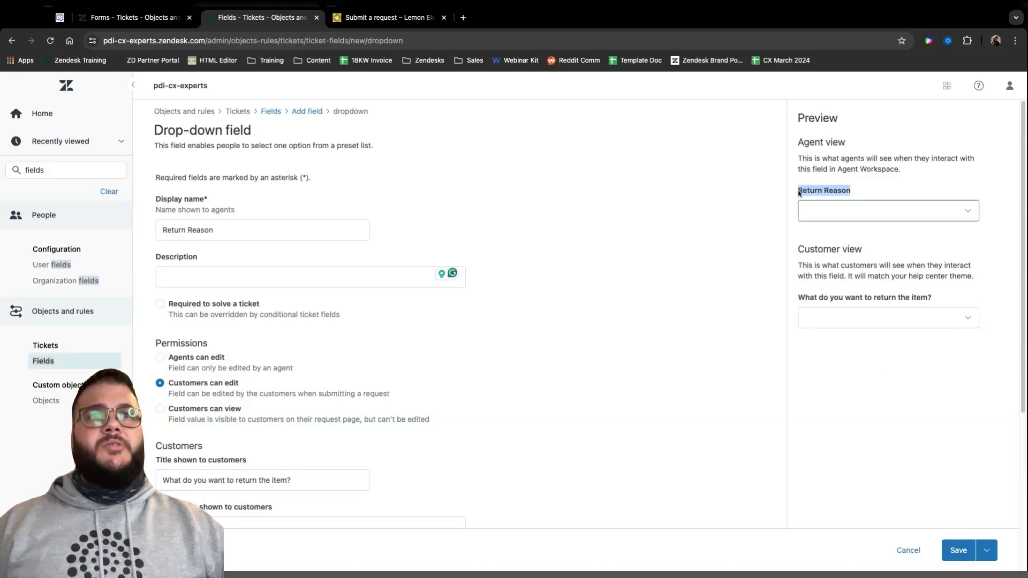
left_click(919, 301)
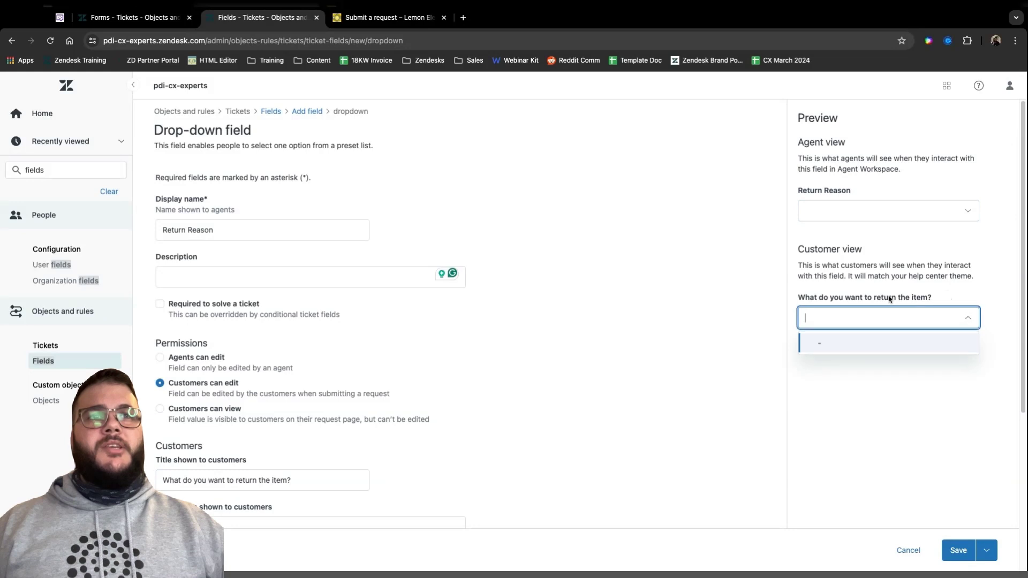
left_click(940, 291)
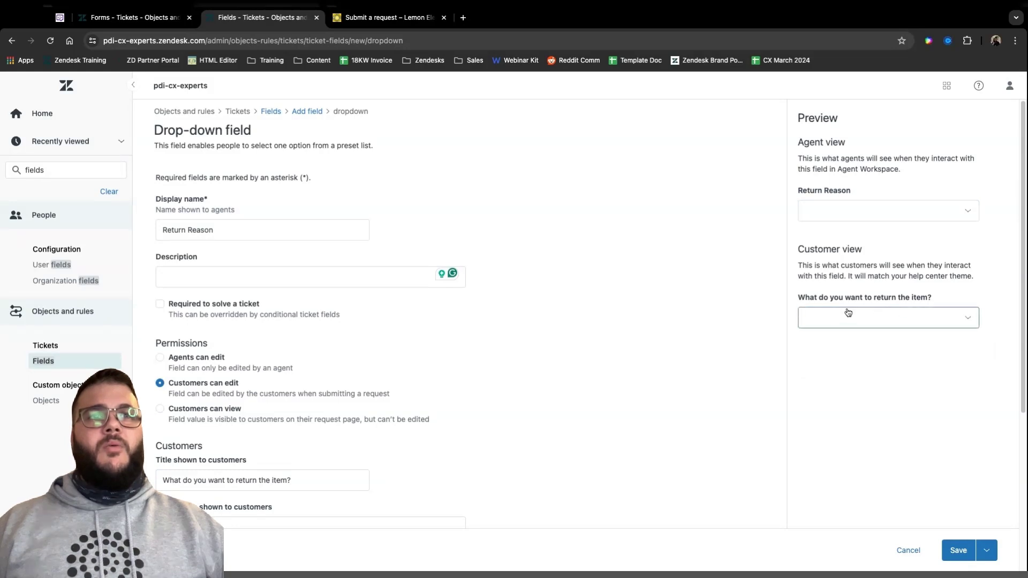
Step: Change the title to 'Why do you want to return the item?' and add a customer description about processing the return, fixing its spelling
scroll(181, 300, "down", 4)
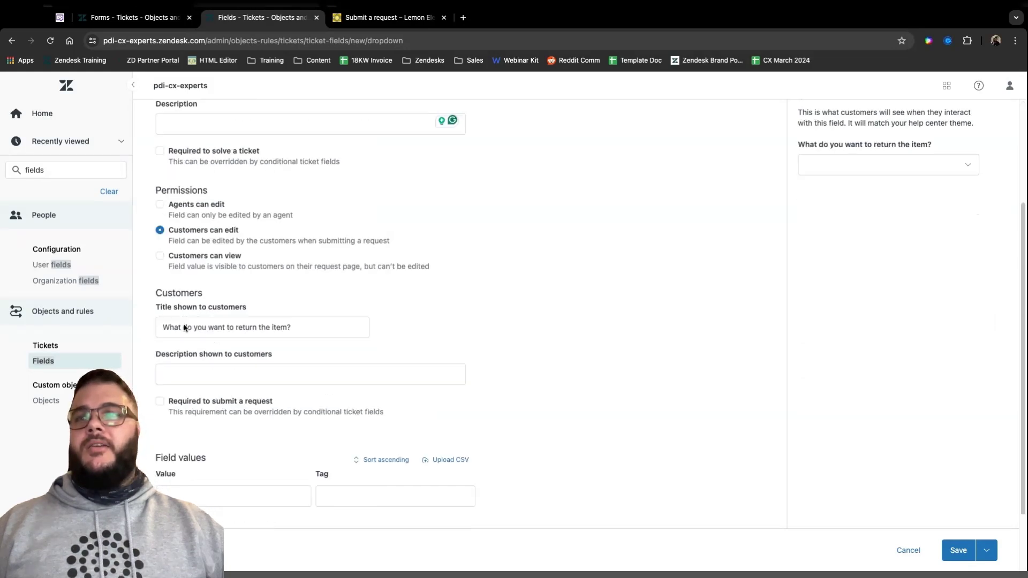
left_click(181, 279)
double_click(177, 273)
type("Why")
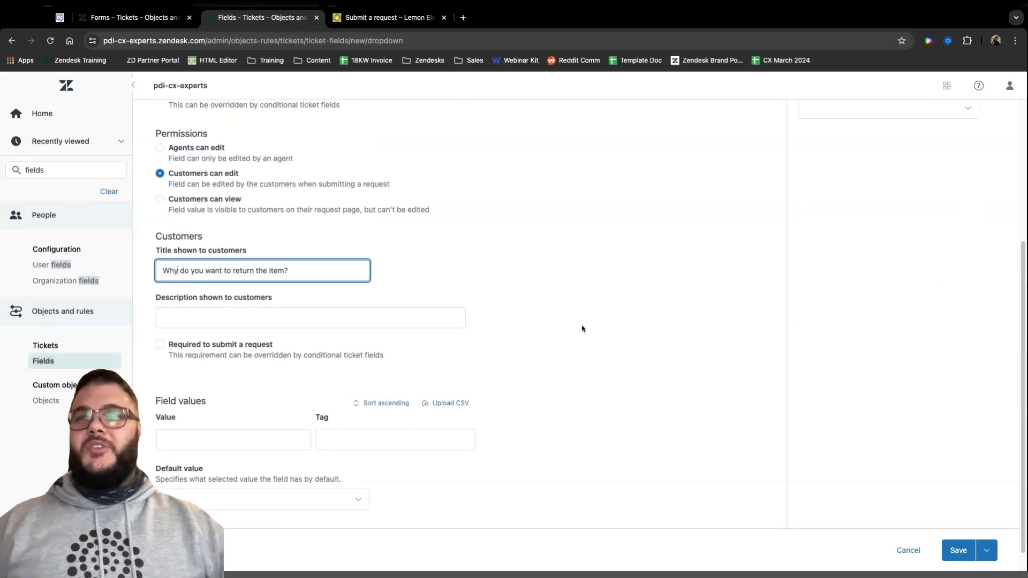
key("Tab")
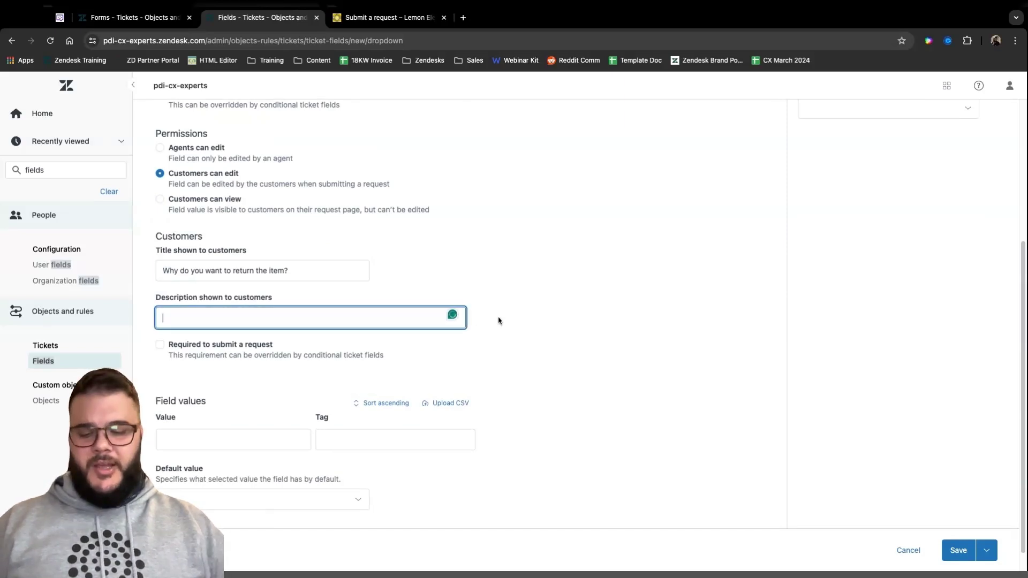
type("This help")
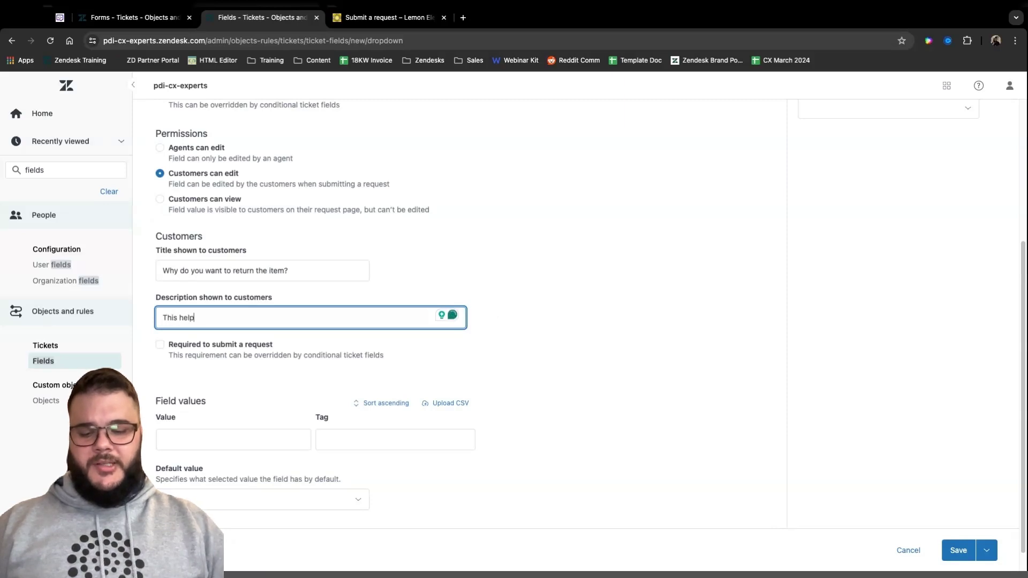
type("s us")
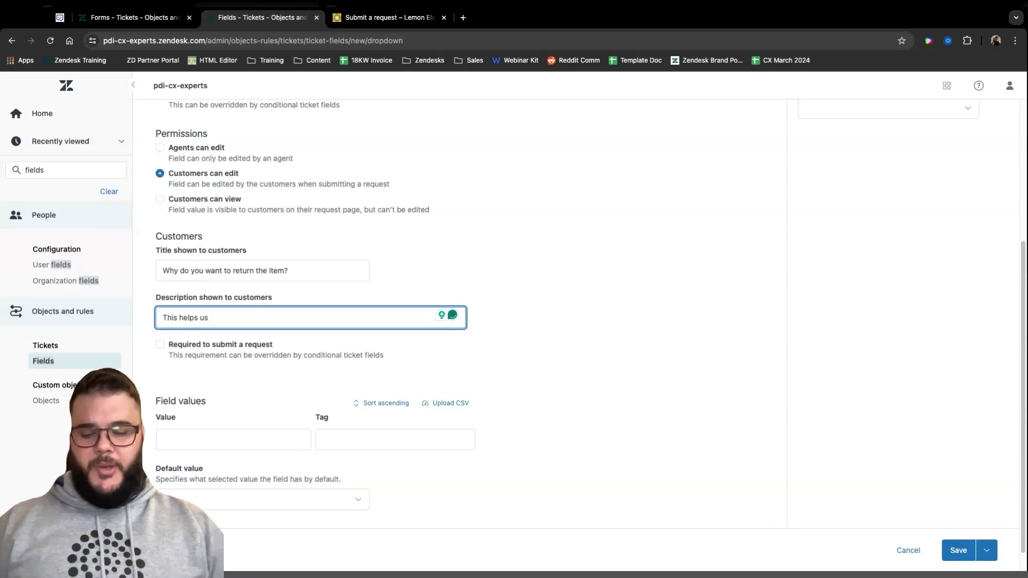
type(" better process yoru ret")
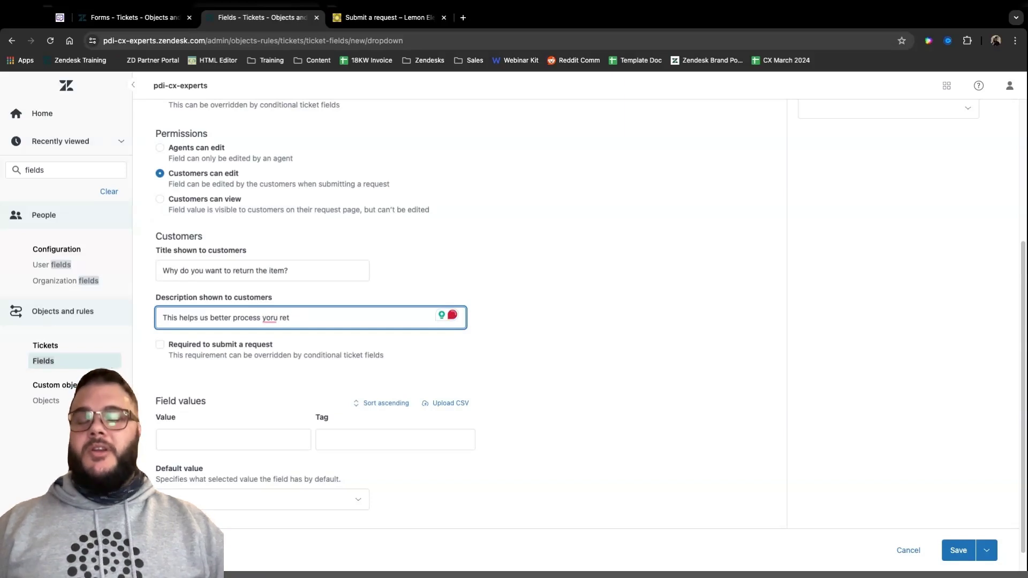
type("iururn")
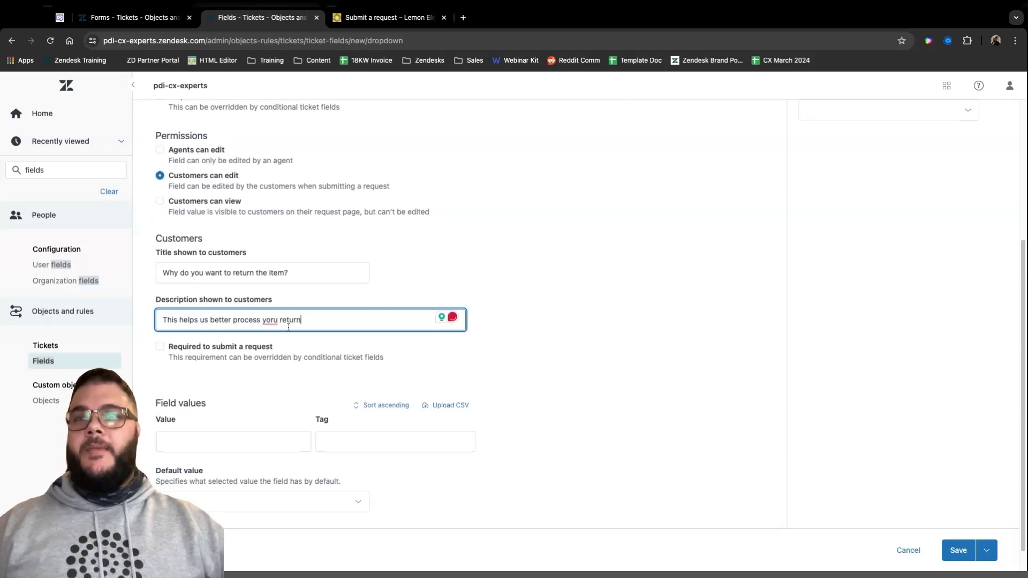
right_click(270, 321)
left_click(273, 348)
Step: Finish the customer description and move down to the field's remaining settings
scroll(625, 304, "up", 4)
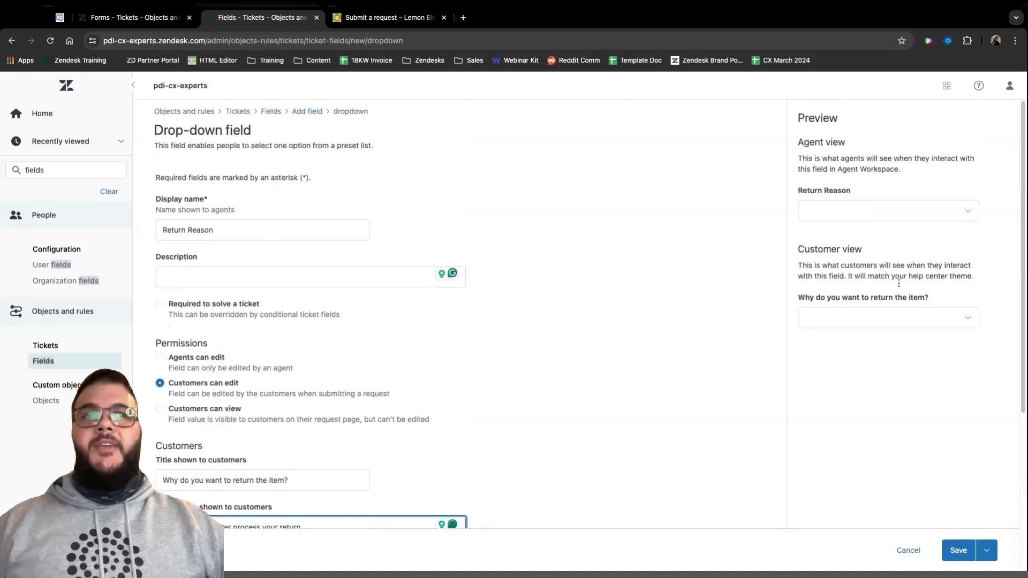
left_click(541, 470)
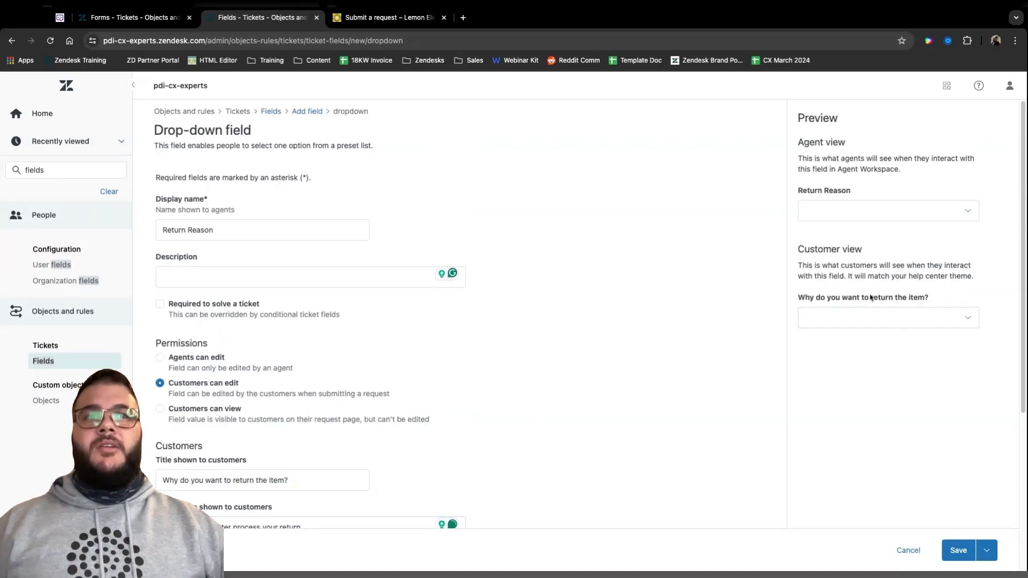
scroll(626, 361, "down", 2)
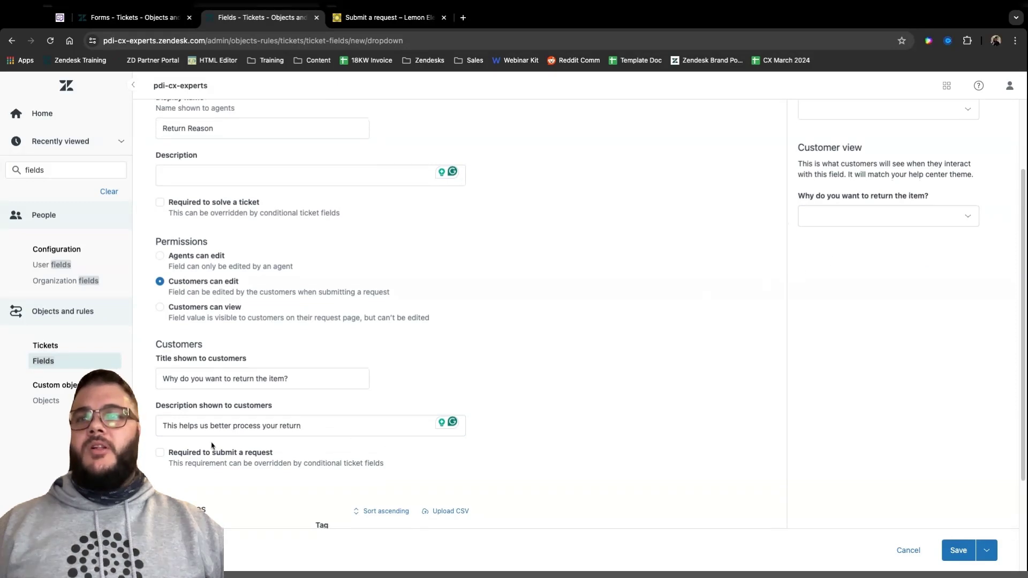
scroll(214, 449, "down", 2)
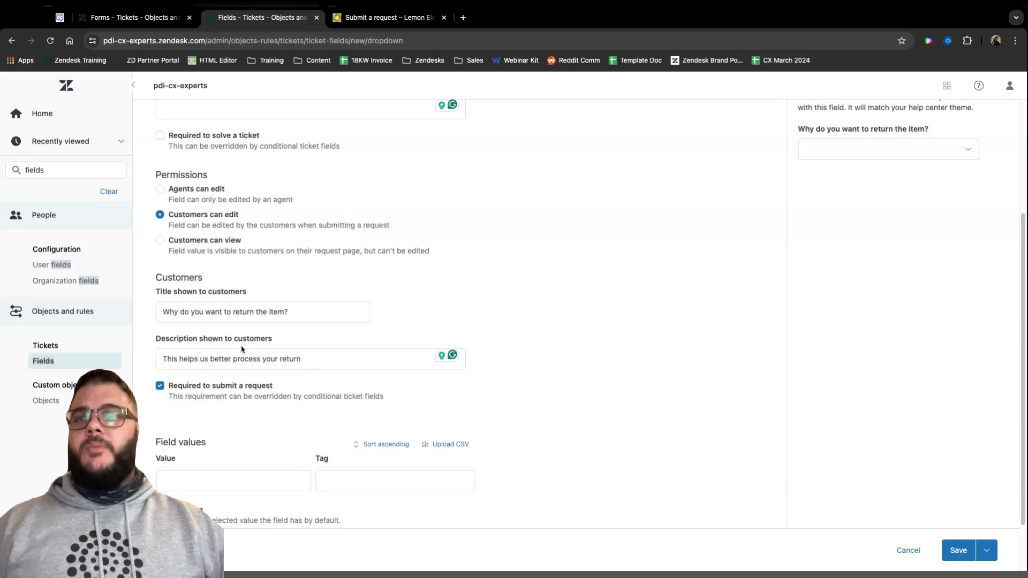
scroll(375, 347, "down", 2)
Step: Add the drop-down values Too Small, Too Big, Faulty, Quality is Bad and No longer needed
left_click(252, 416)
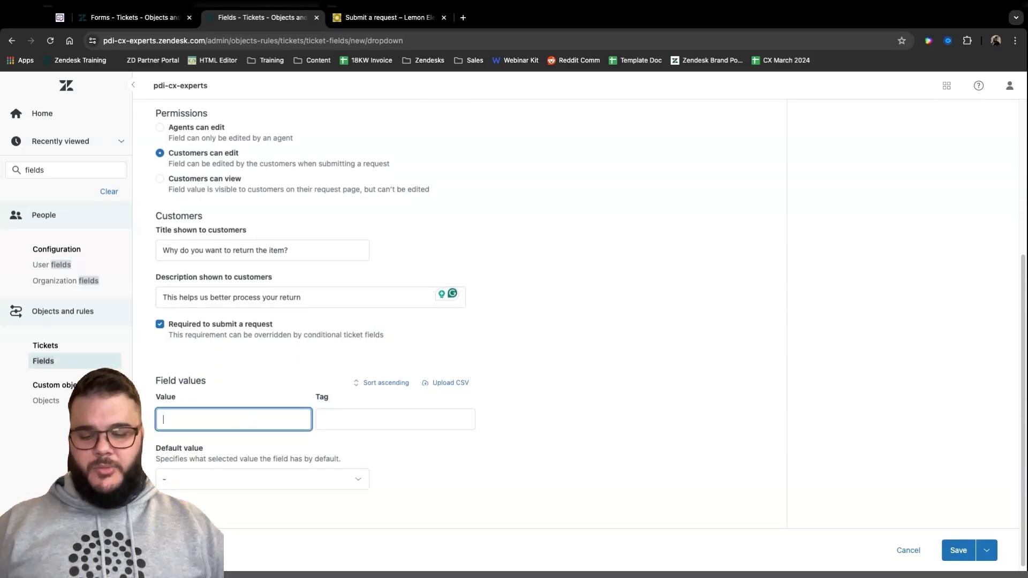
type("Too Small")
left_click(239, 451)
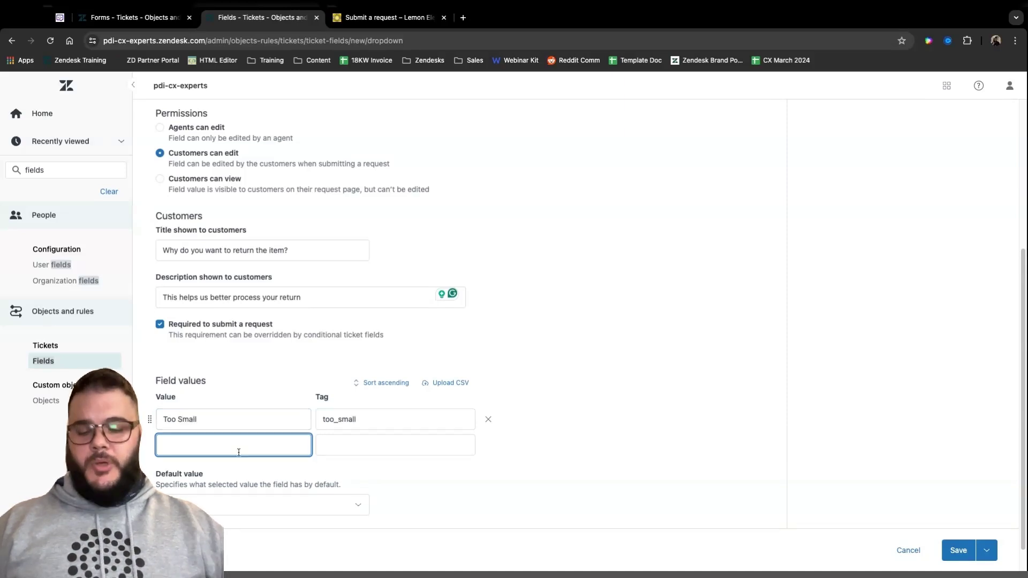
type("Too Big")
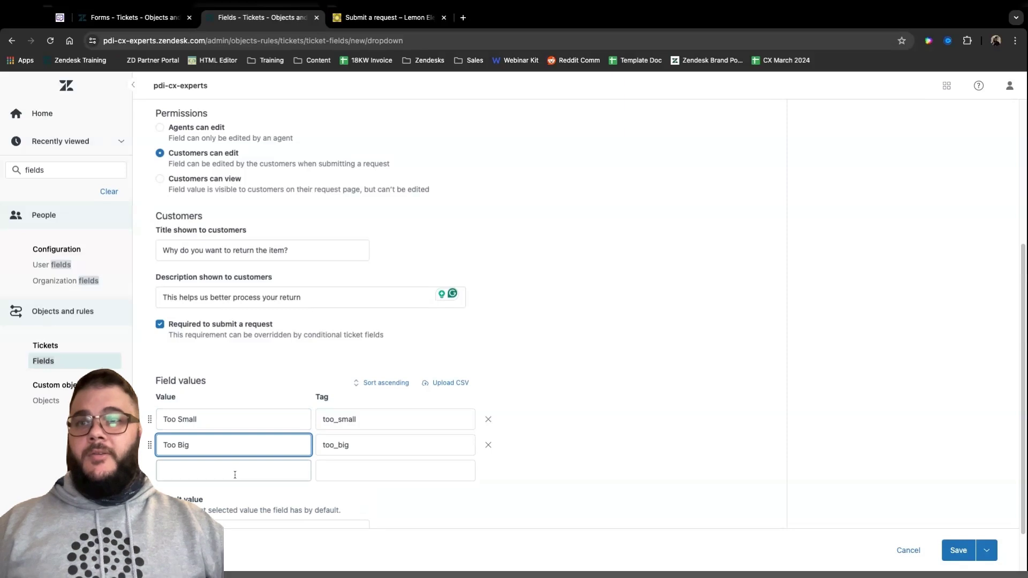
left_click(235, 475)
type("Faulty")
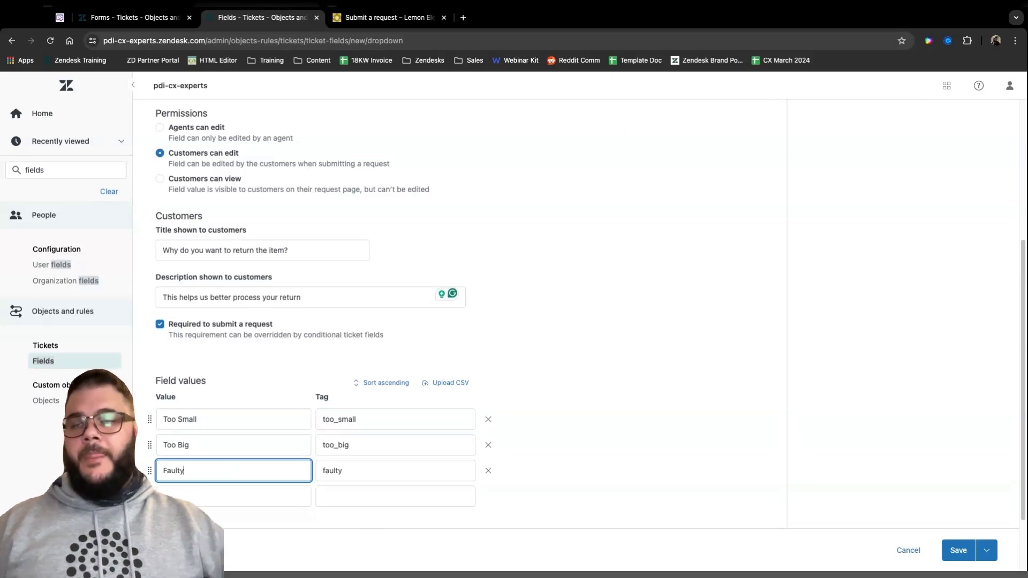
left_click(233, 495)
type("Quality is Bad")
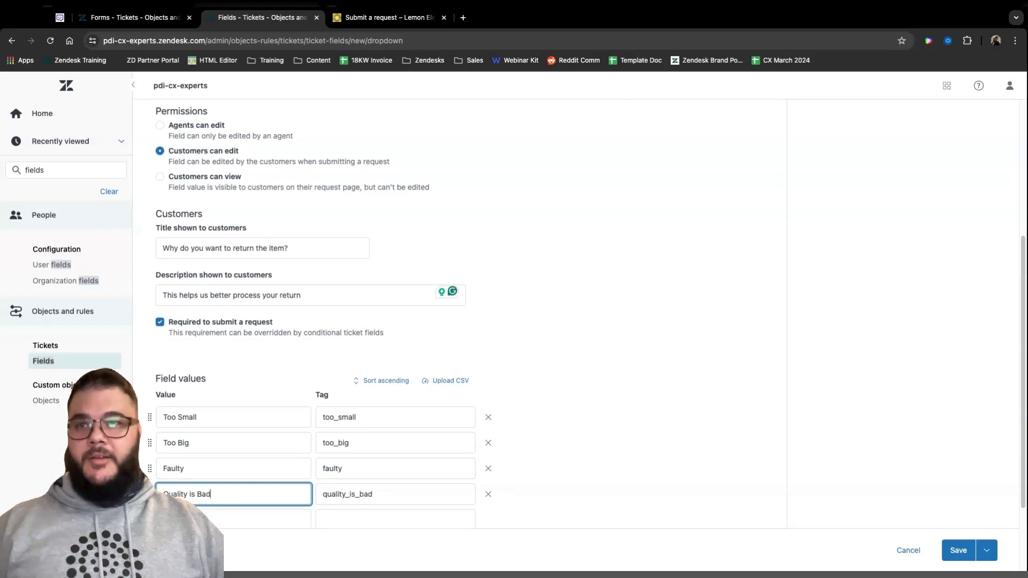
scroll(211, 401, "down", 3)
left_click(213, 417)
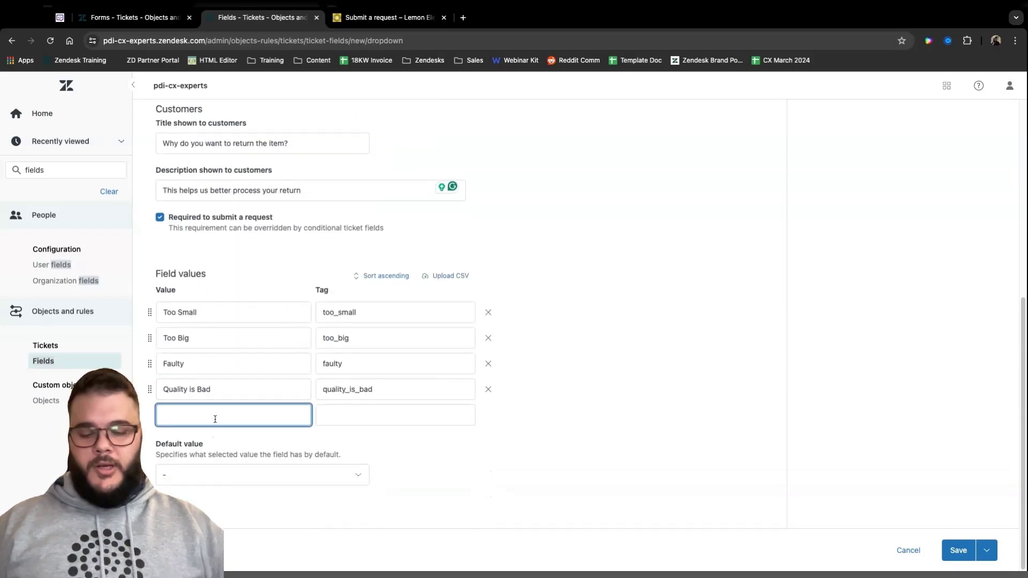
type("No longer needed")
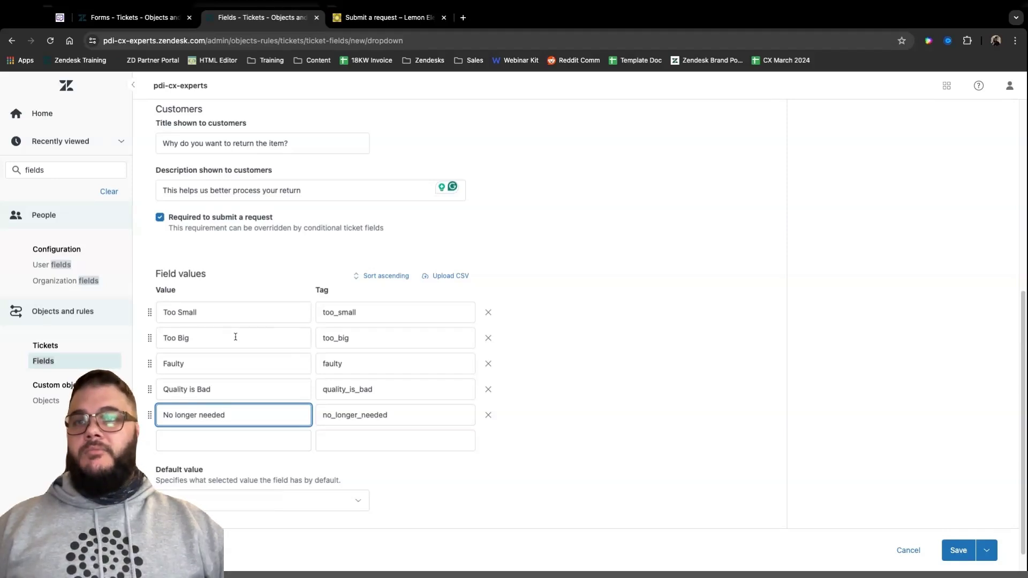
scroll(372, 395, "down", 1)
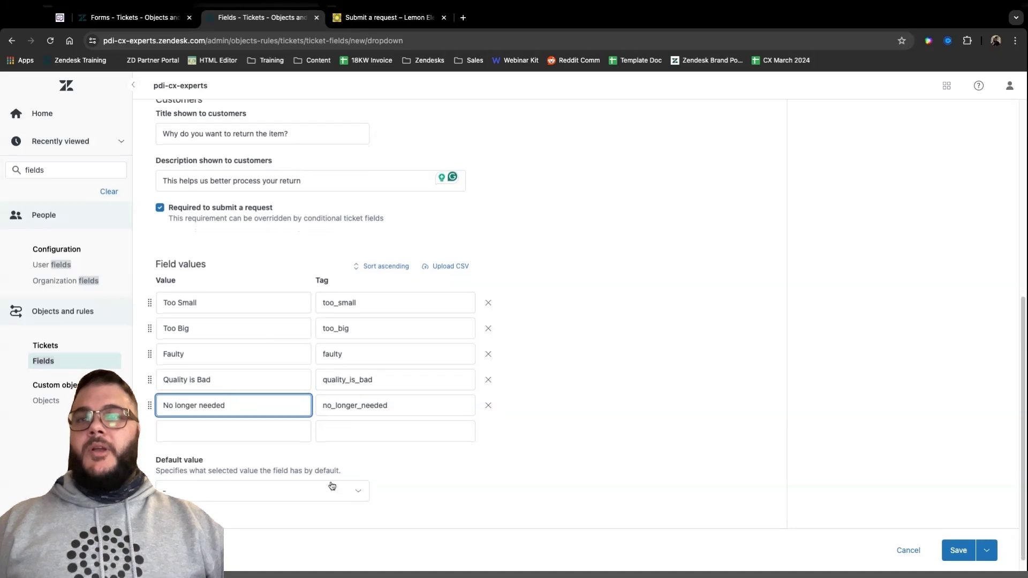
scroll(396, 374, "up", 4)
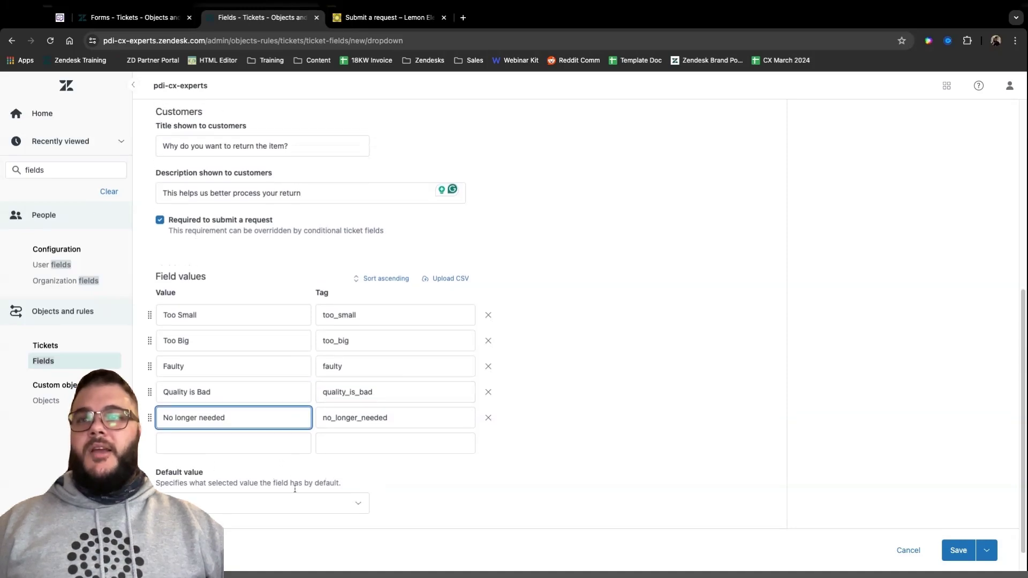
scroll(273, 203, "up", 3)
Step: Save the Return Reason field and reload the Returns ticket form editor
left_click(969, 552)
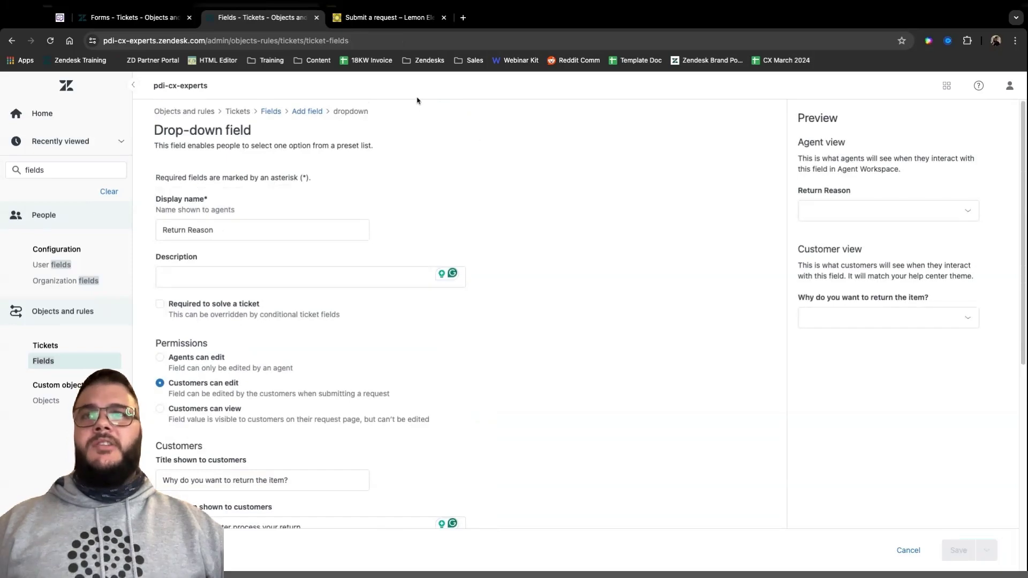
left_click(135, 20)
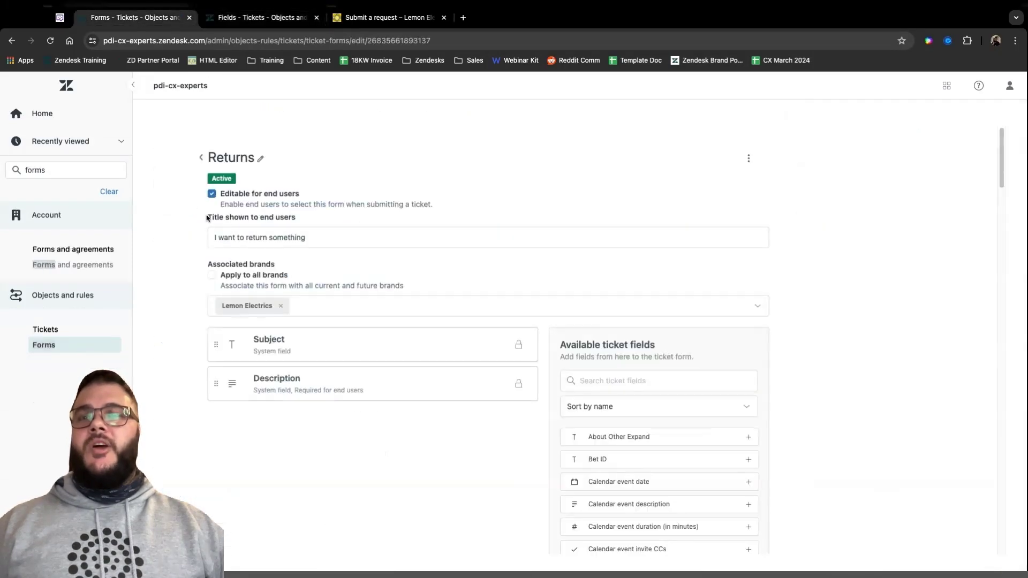
key("super+r")
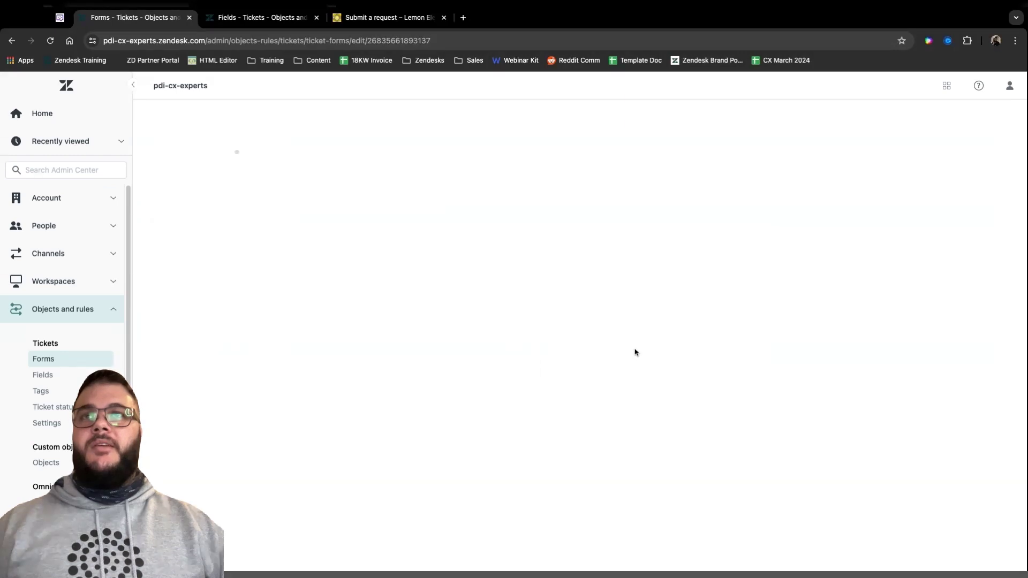
Step: Find Return Reason with a 'return' search, add it to the Returns form, and save
left_click(629, 381)
type("return")
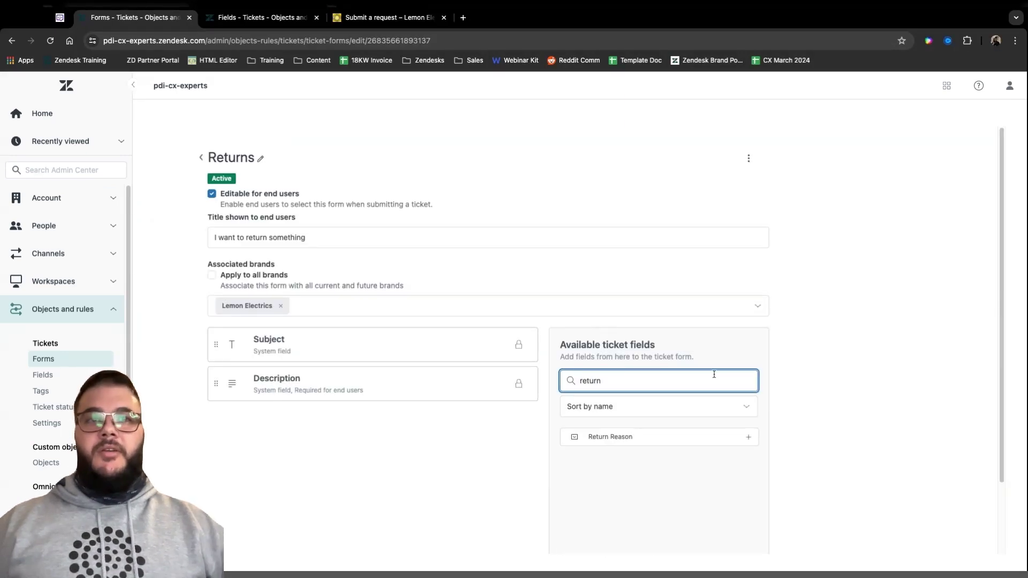
left_click(749, 439)
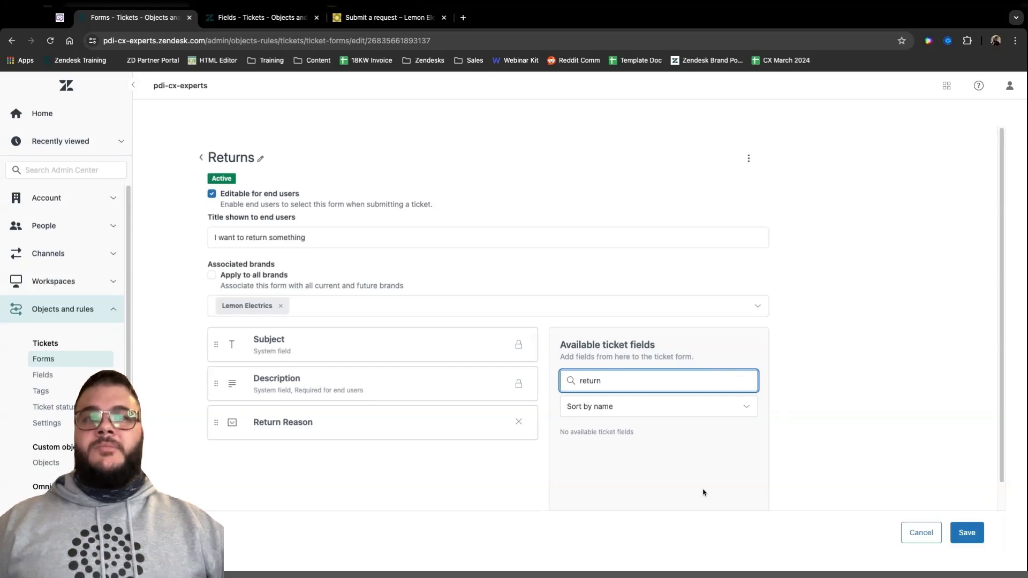
left_click(975, 535)
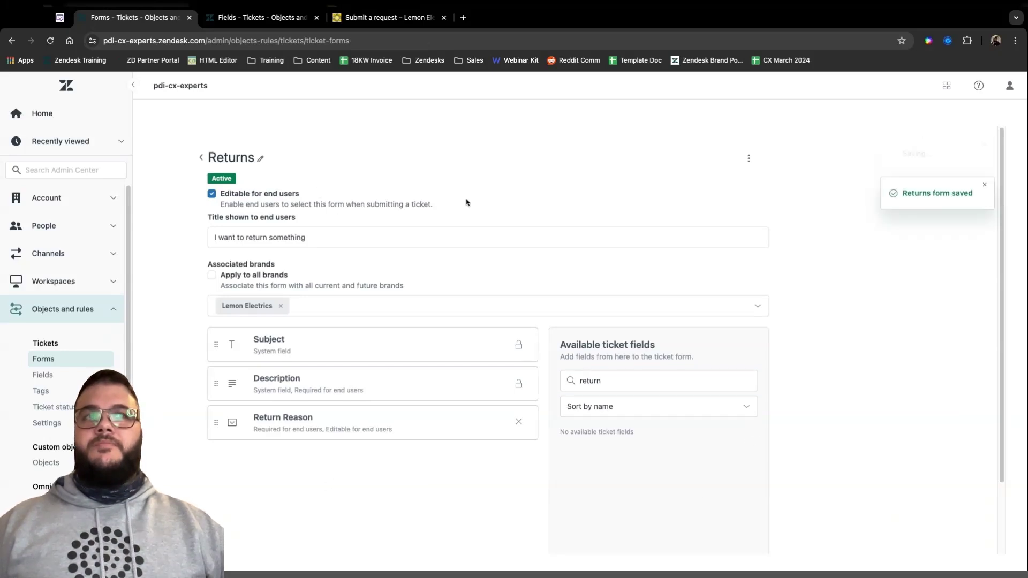
Step: Reload the help center request form and check that the return-reason drop-down lists its reasons
left_click(62, 23)
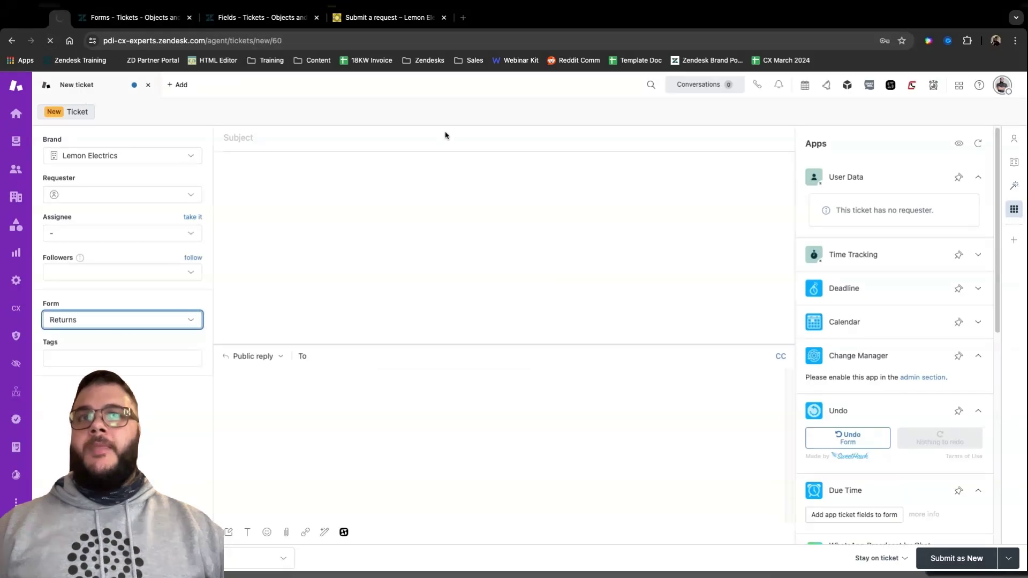
left_click(364, 18)
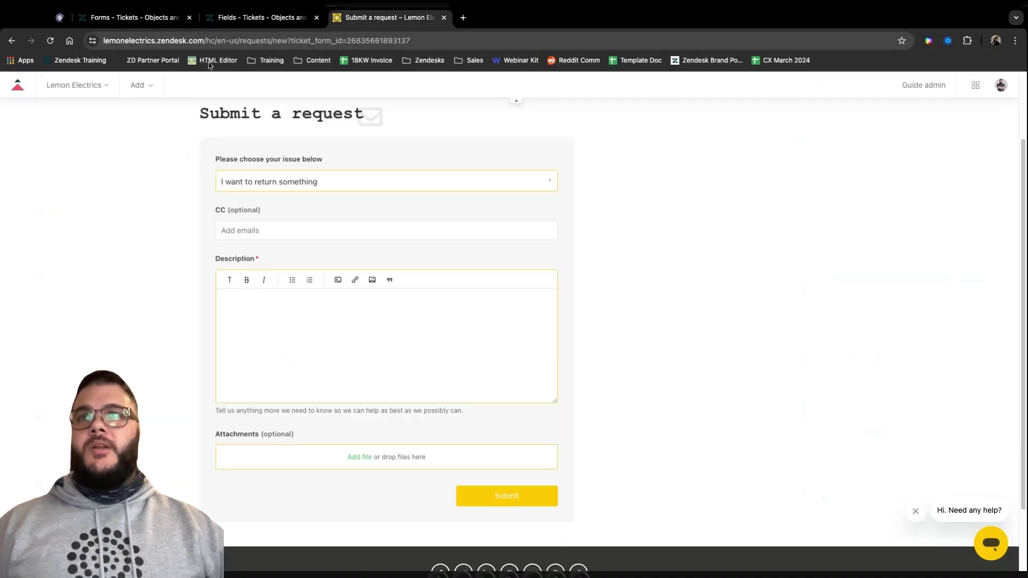
left_click(50, 42)
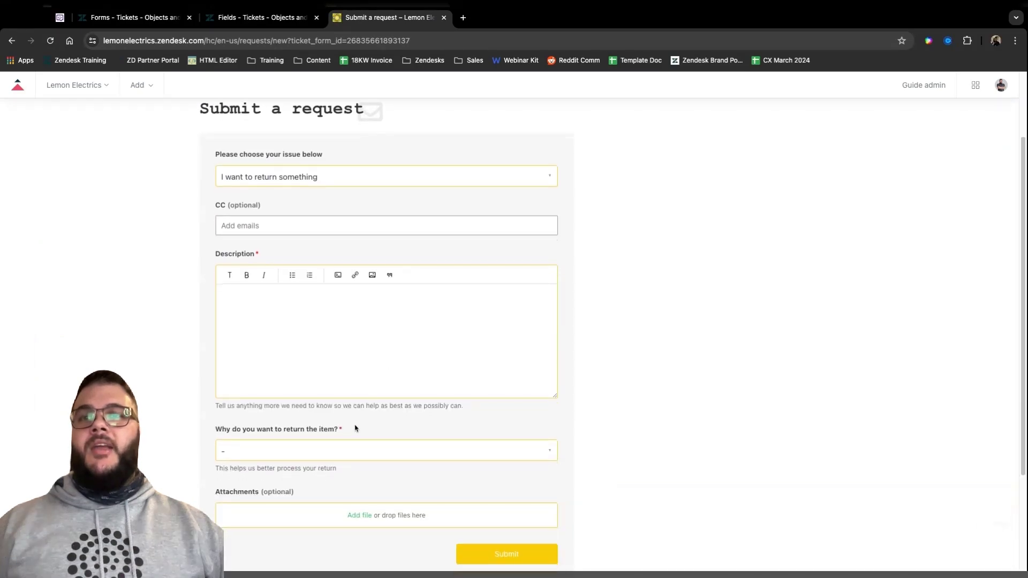
left_click(378, 451)
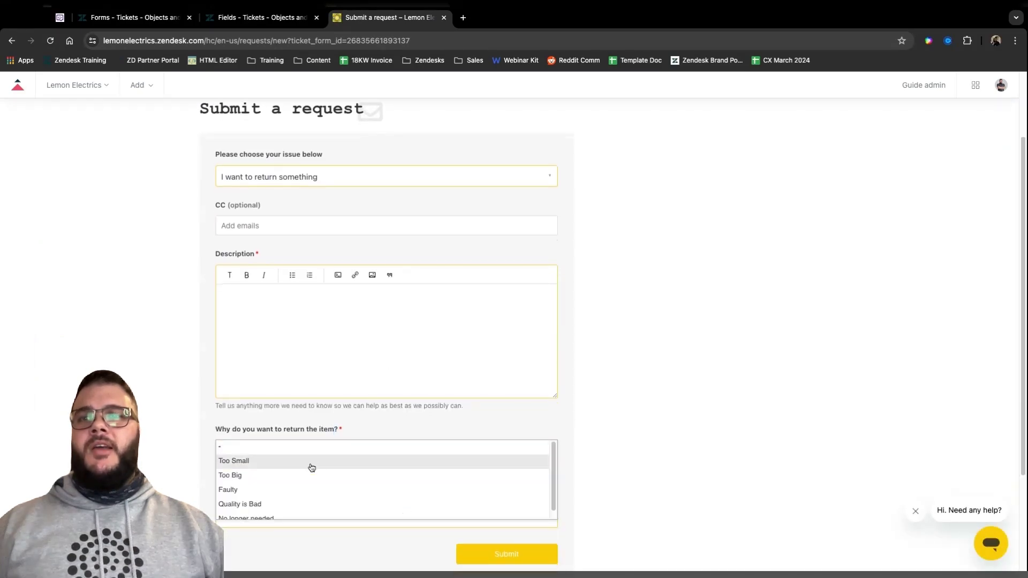
left_click(596, 420)
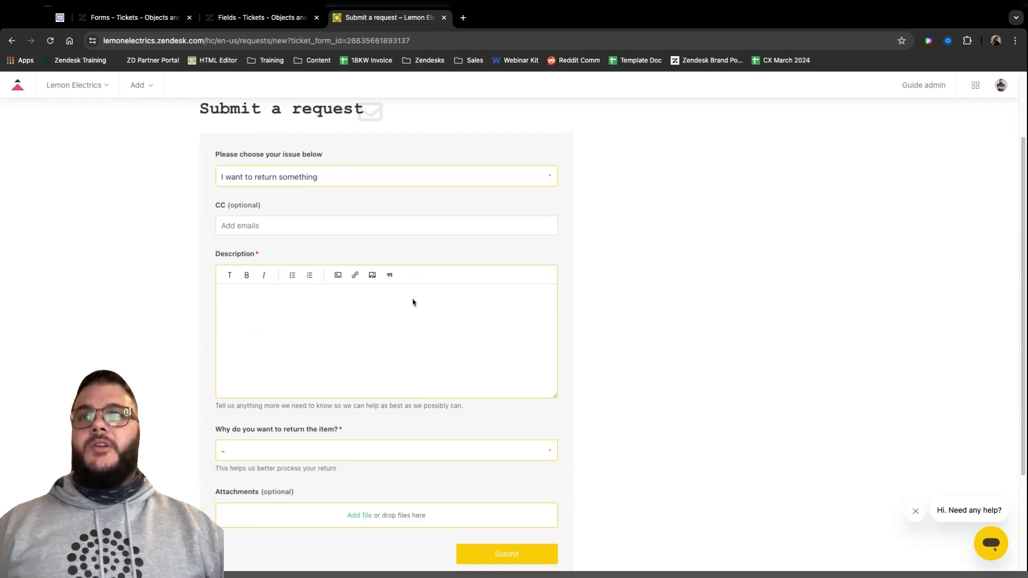
Step: Start a new text ticket field named 'Product Name'
left_click(251, 18)
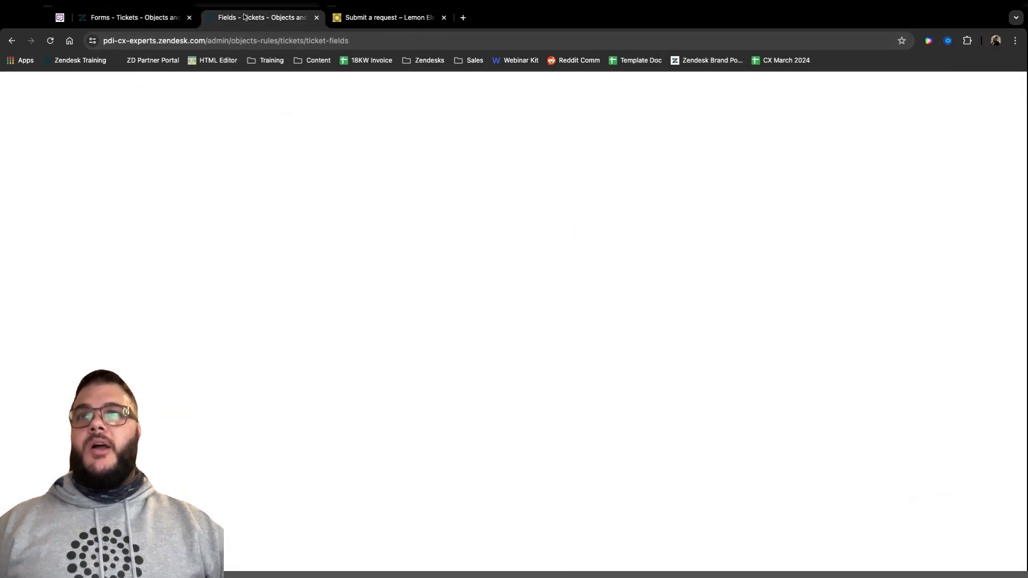
scroll(527, 169, "up", 4)
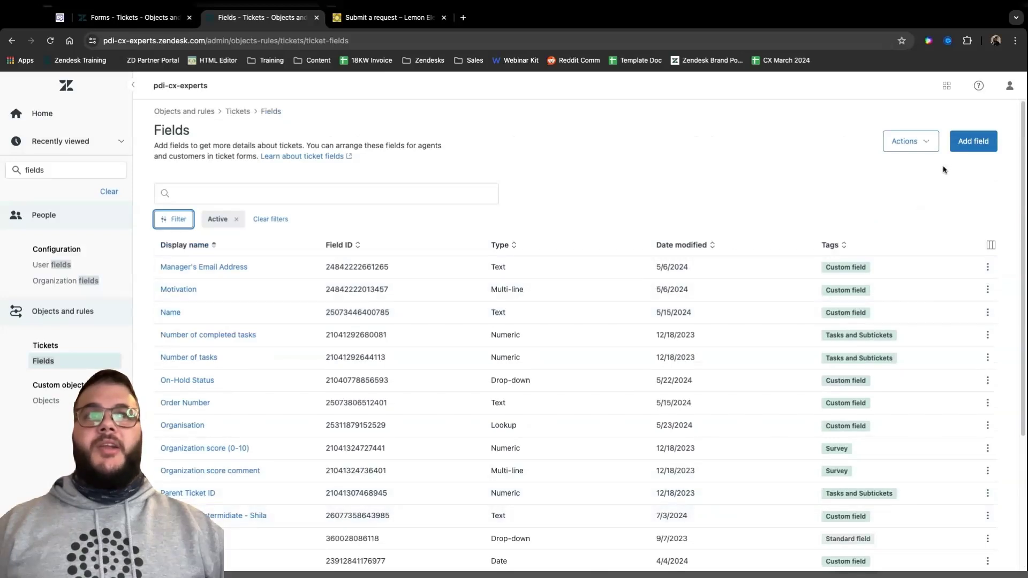
left_click(970, 141)
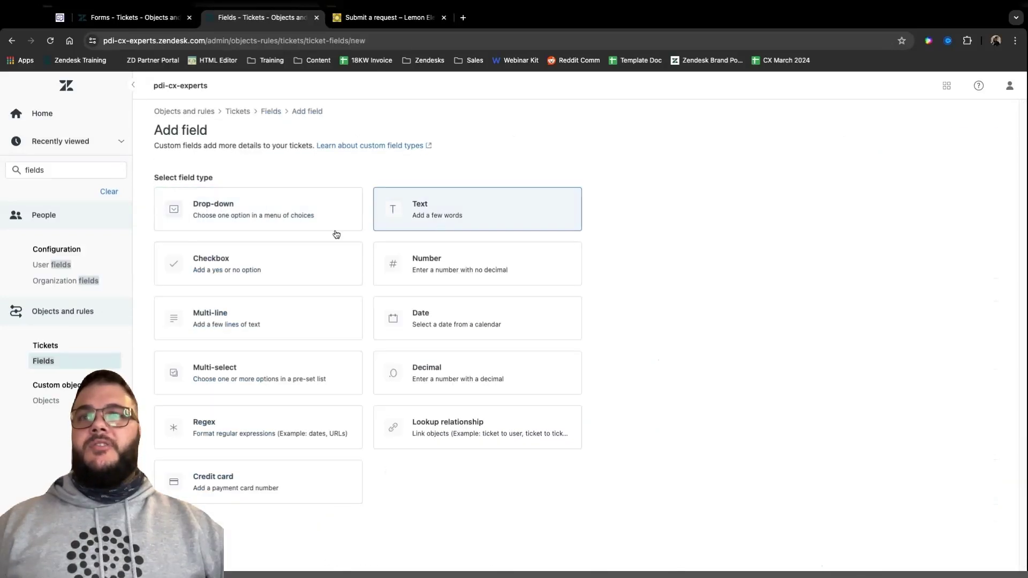
left_click(444, 216)
left_click(246, 230)
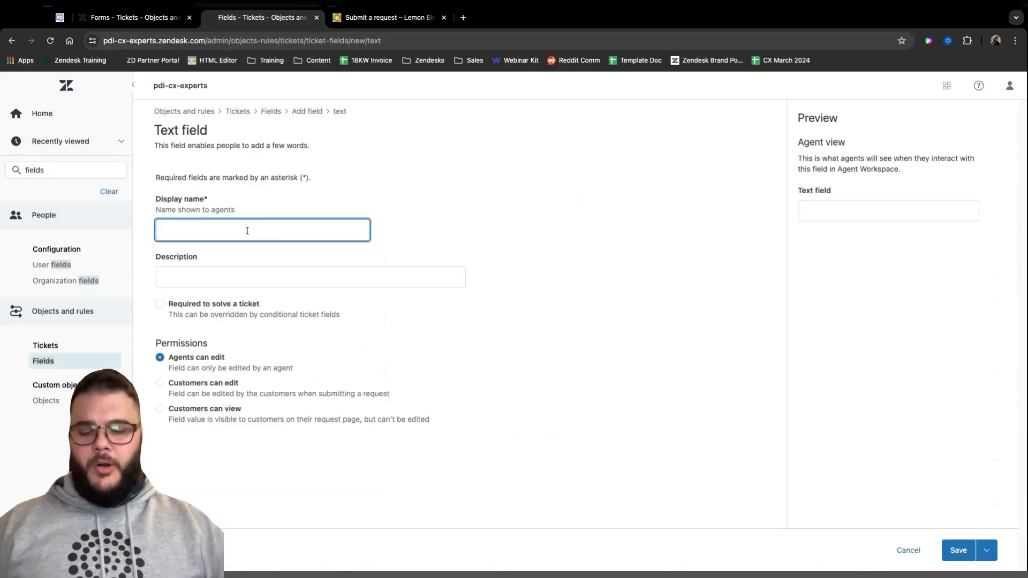
type("Pr")
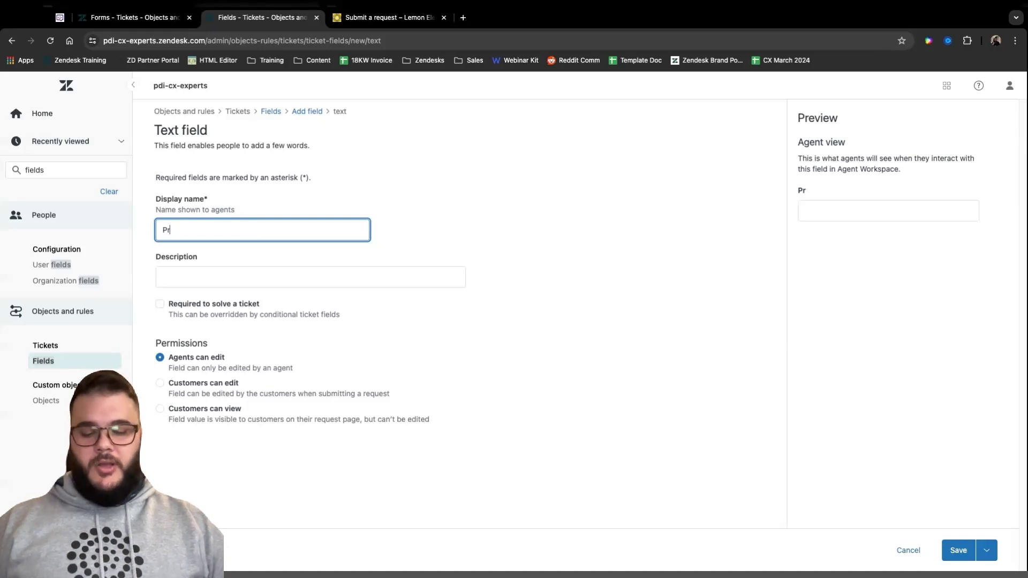
type("uoduct Name")
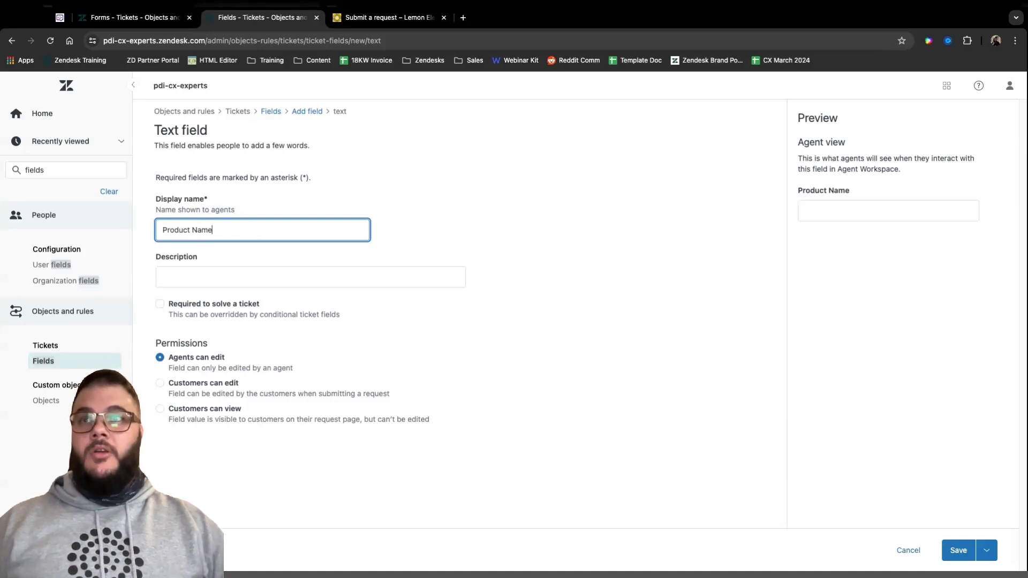
key("super+a")
key("super+c")
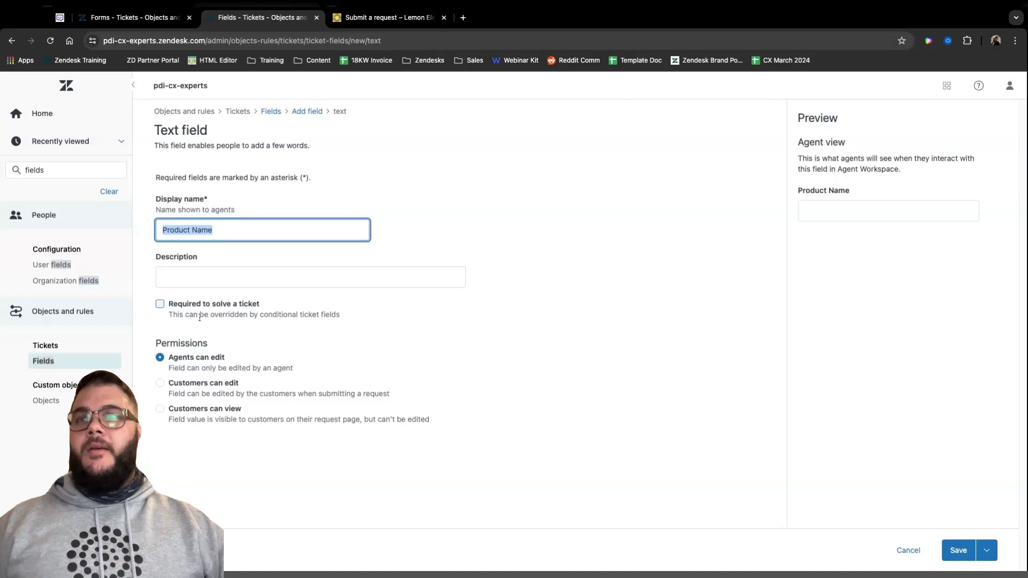
Step: Let customers edit Product Name, give it the customer title 'Product Name', make it required, and save
left_click(195, 383)
scroll(214, 388, "down", 2)
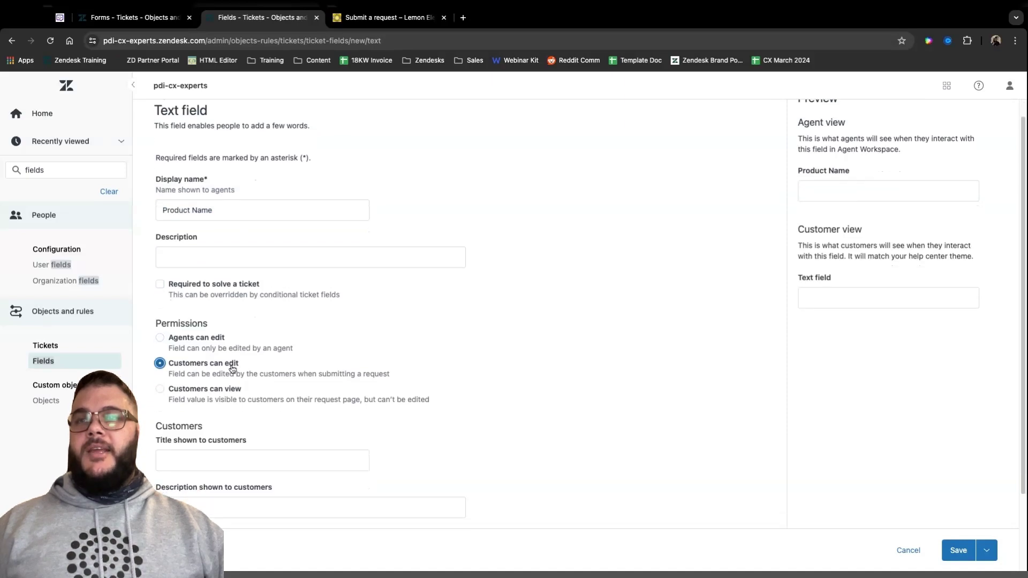
left_click(221, 406)
key("super+v")
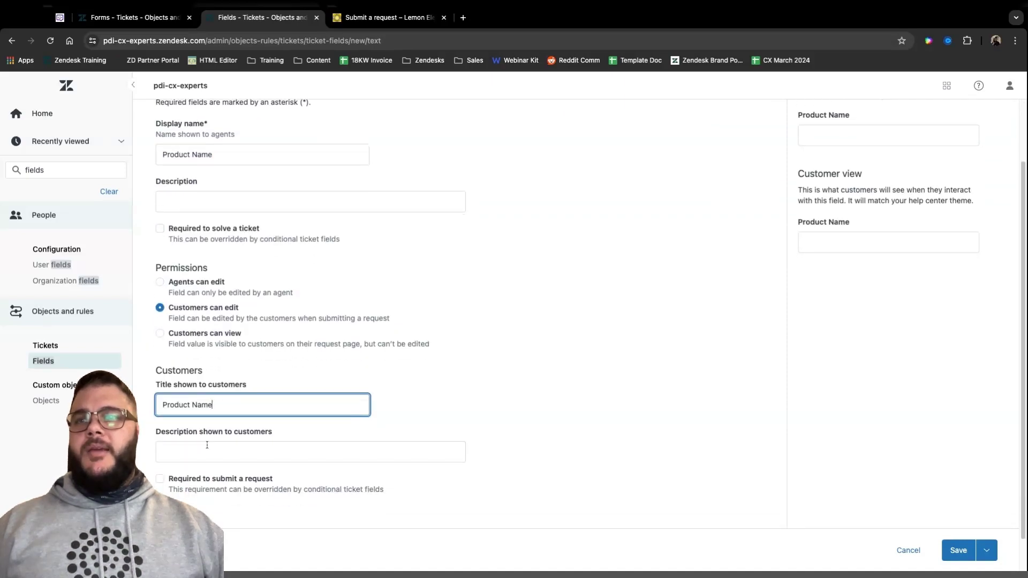
left_click(235, 479)
left_click(958, 550)
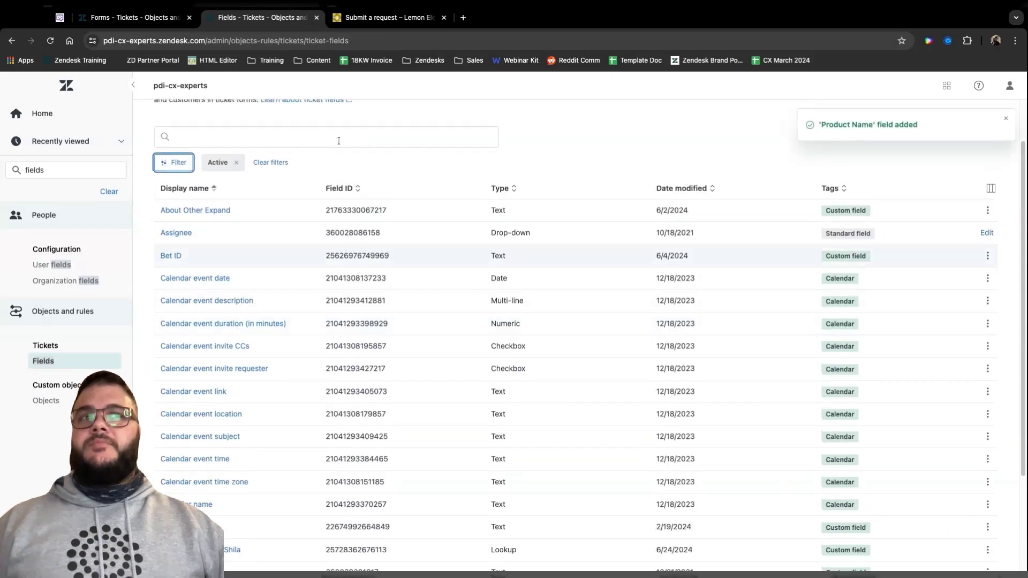
left_click(311, 134)
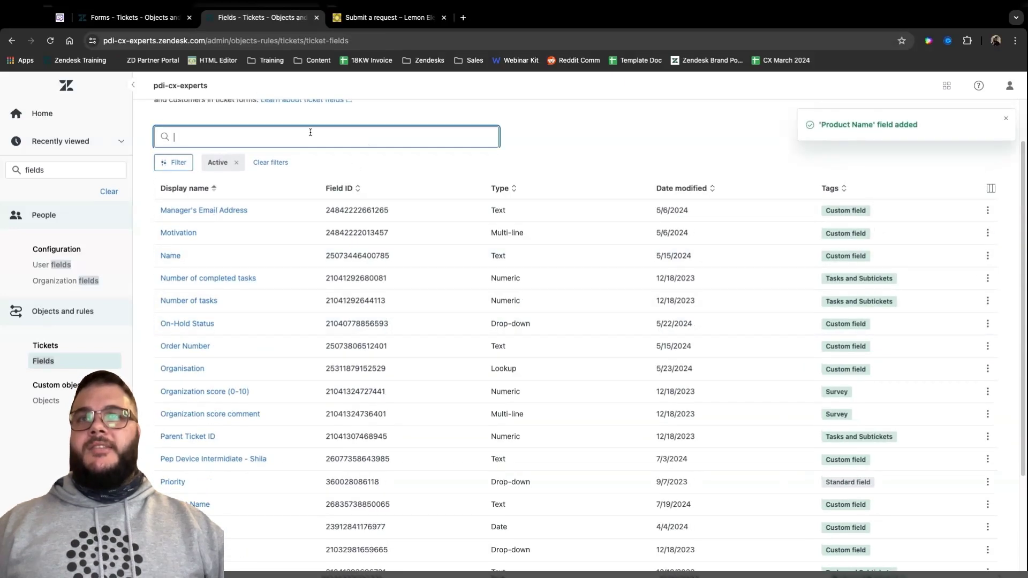
Step: Open the Returns form, add Product Name found with a 'product' search, and save the form
left_click(166, 20)
scroll(323, 383, "down", 10)
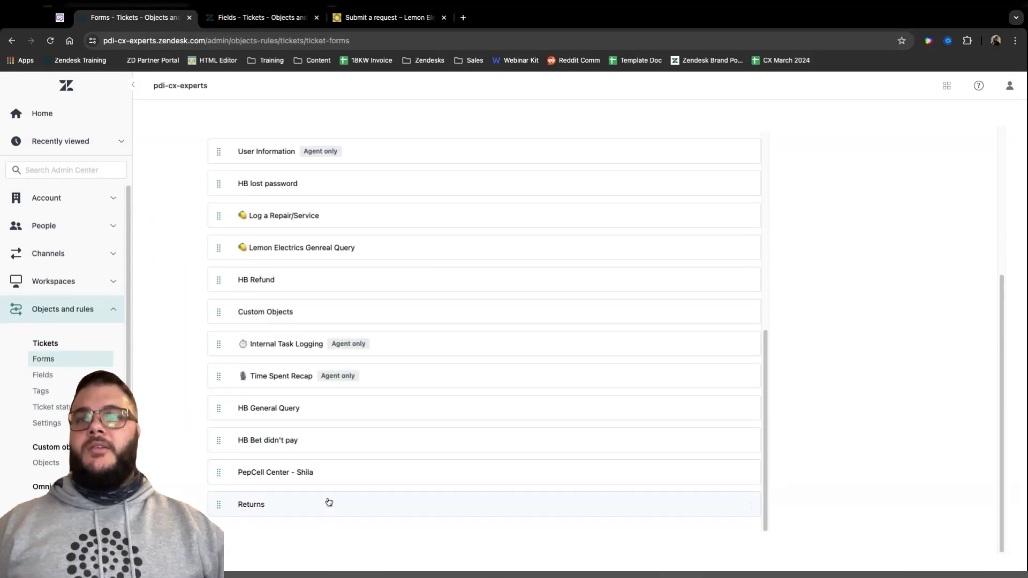
left_click(326, 503)
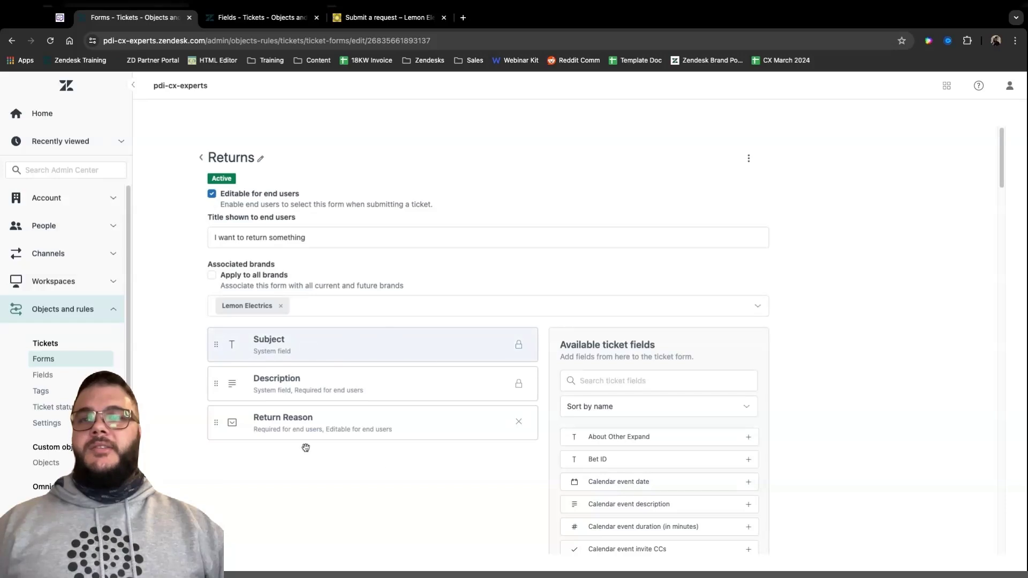
left_click(647, 382)
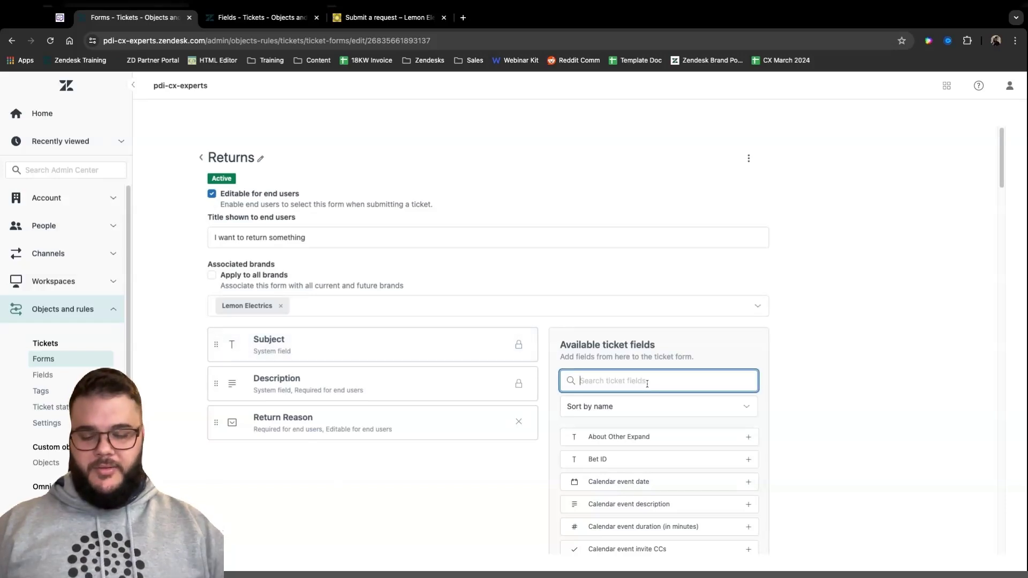
type("produ")
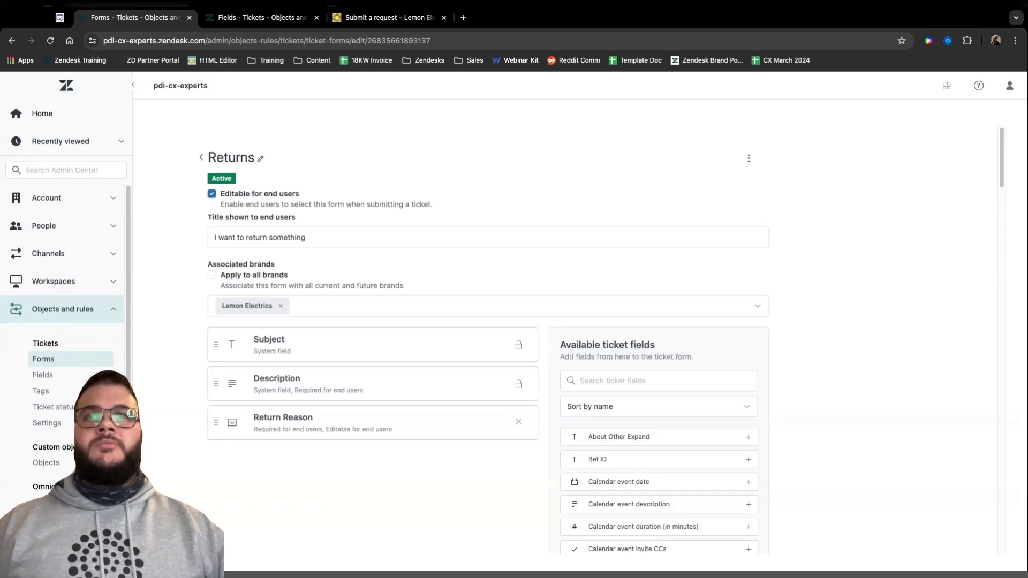
left_click(637, 380)
type("product")
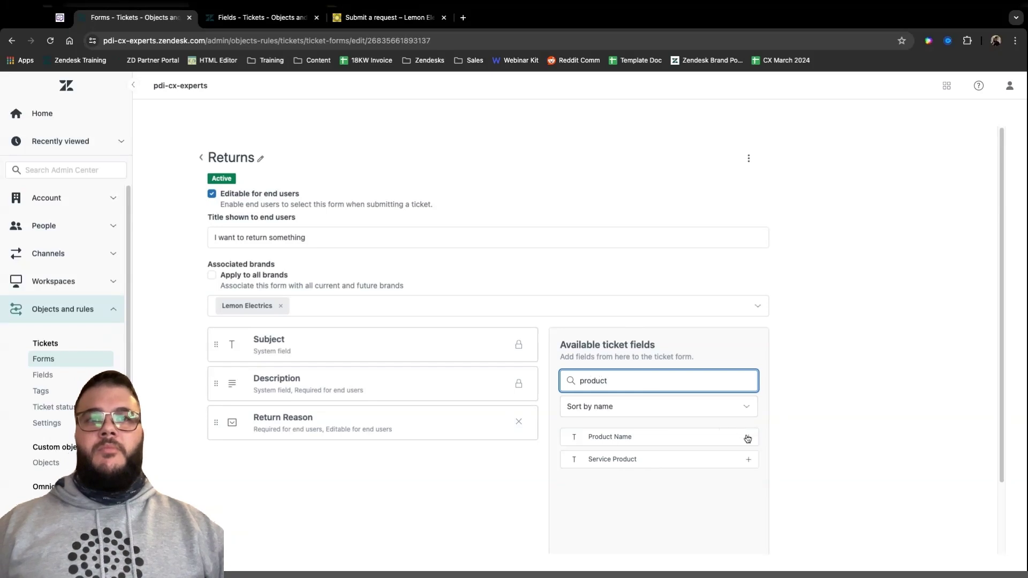
left_click(747, 438)
left_click(967, 532)
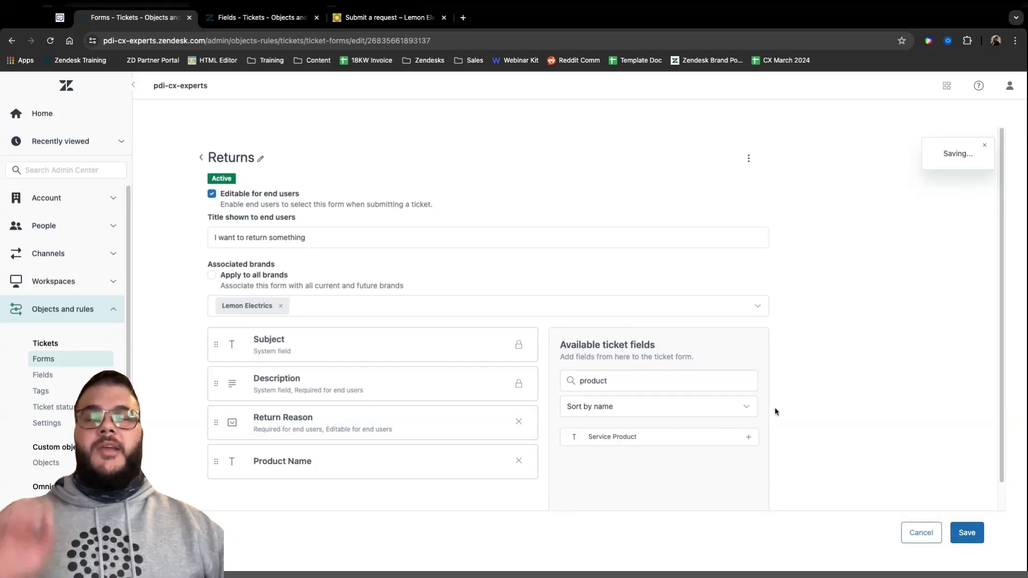
Step: Reload the agent new-ticket page and the customer request form to pick up the form changes
left_click(59, 18)
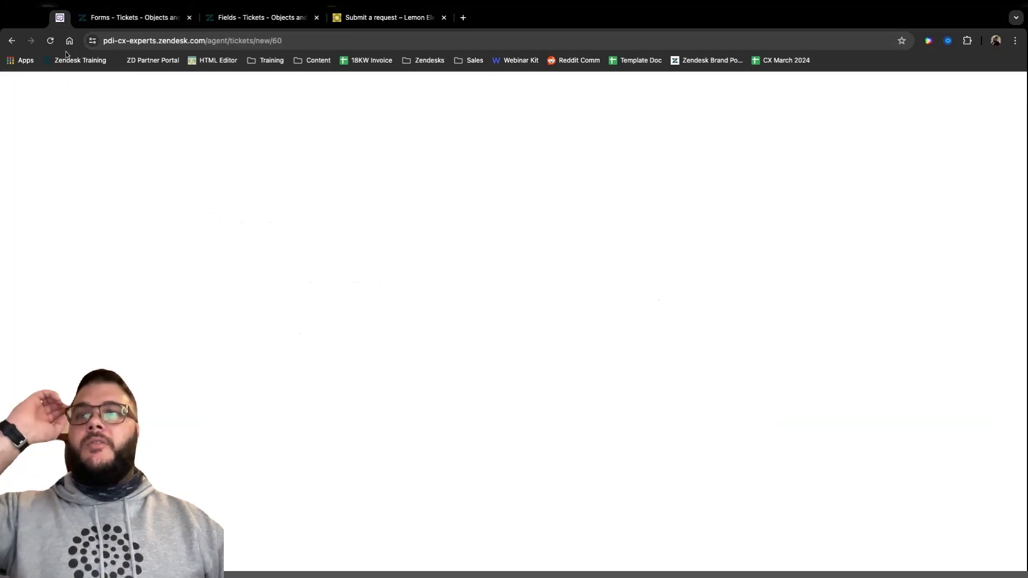
left_click(50, 41)
key("super+3")
left_click(51, 40)
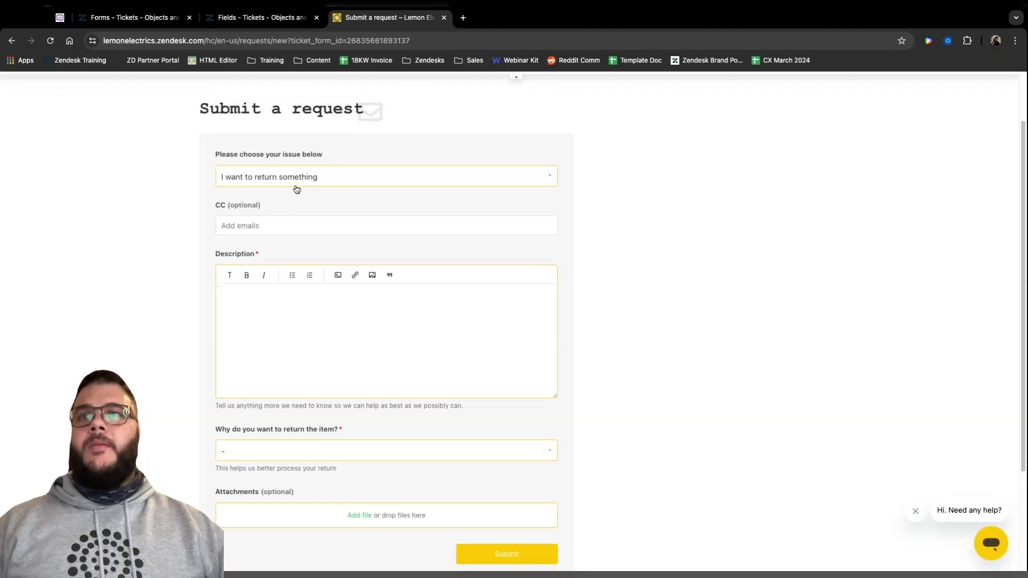
Step: Review the Returns form in the ticket forms admin page against the customer request form
left_click(154, 21)
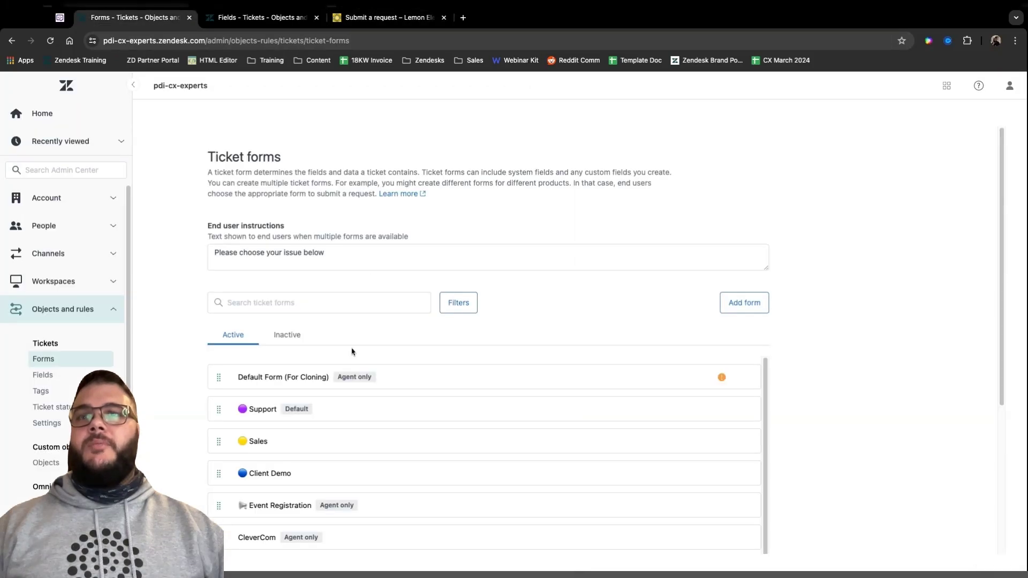
scroll(352, 352, "down", 10)
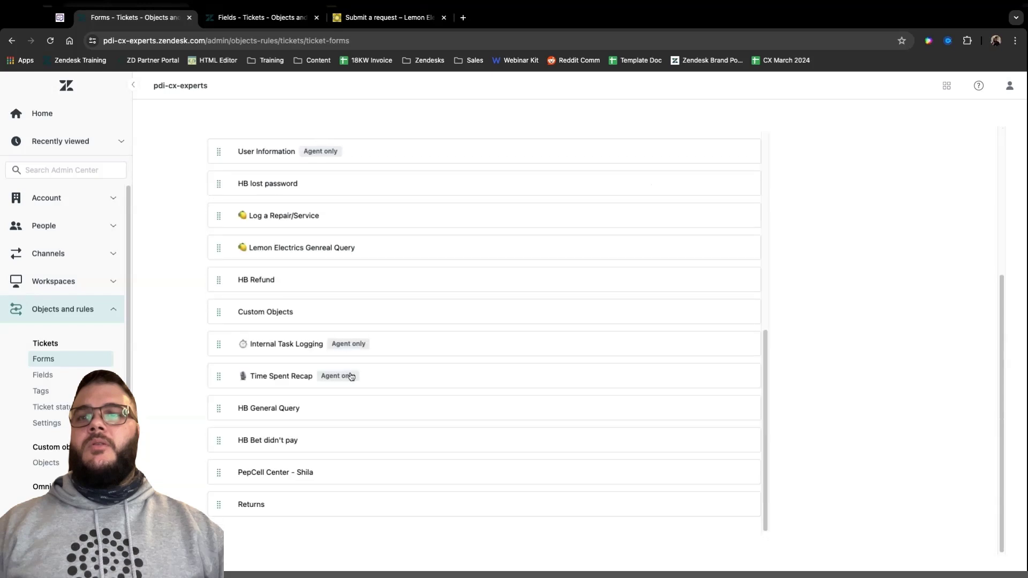
left_click(348, 501)
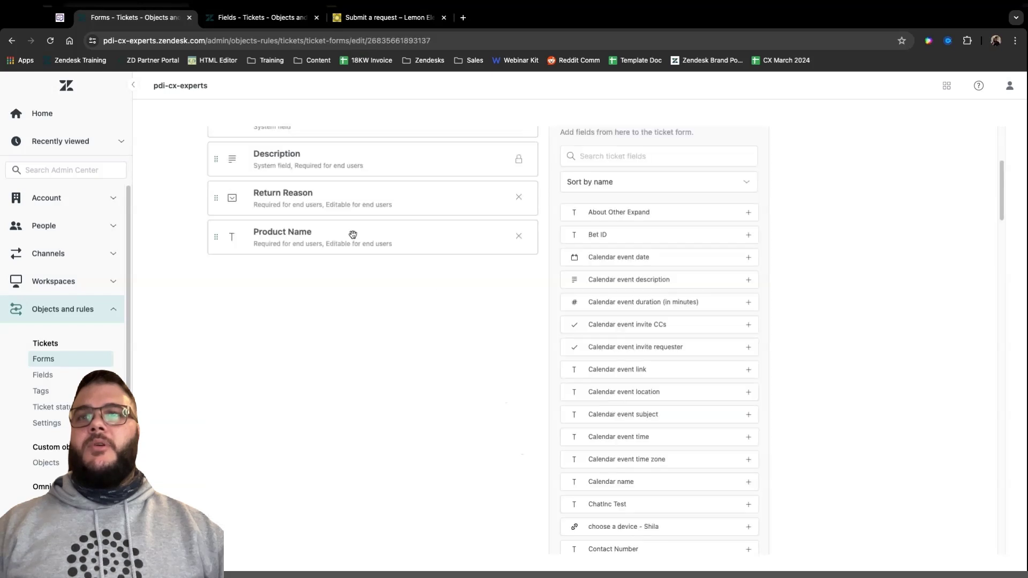
scroll(353, 234, "up", 5)
left_click(356, 17)
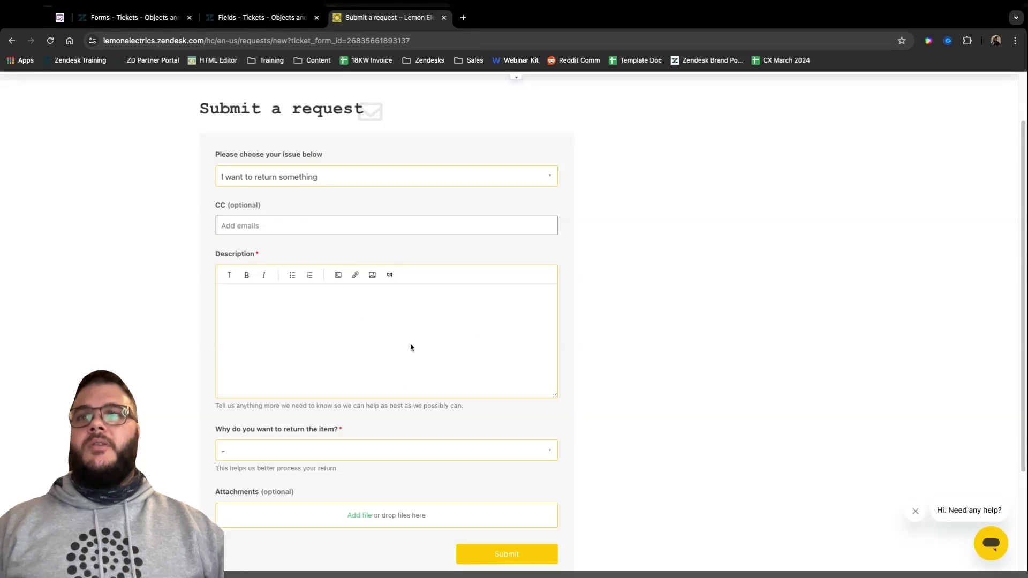
Step: Set a new agent ticket's brand to Lemon Electrics and its form to Returns to check the fields
left_click(60, 17)
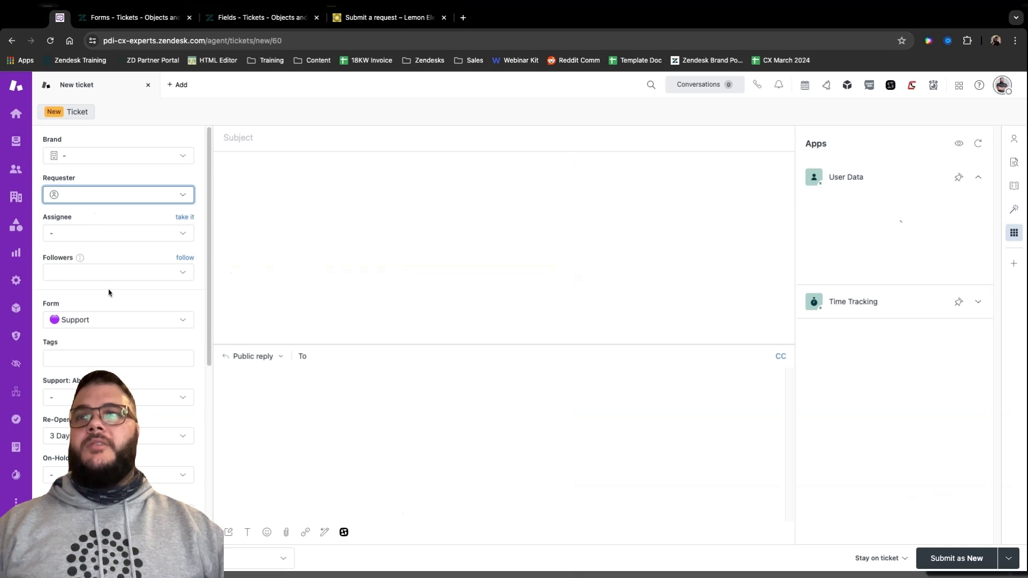
left_click(107, 155)
left_click(105, 267)
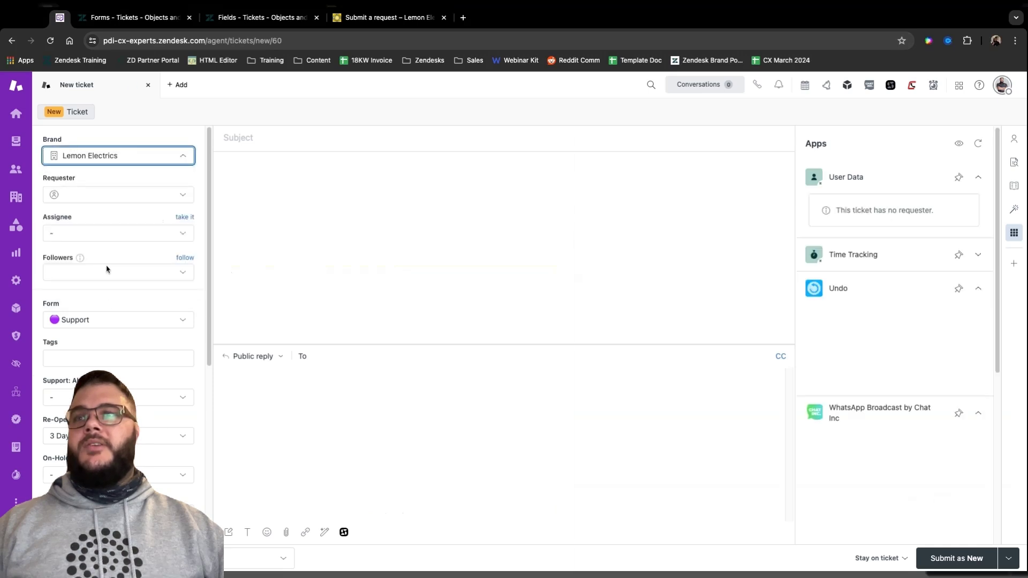
left_click(108, 320)
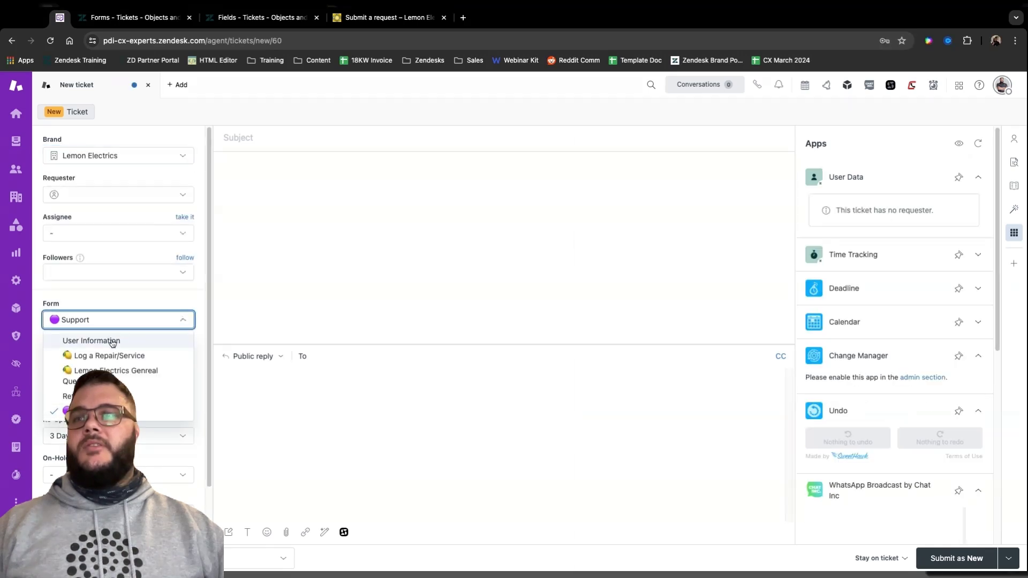
left_click(107, 396)
left_click(161, 436)
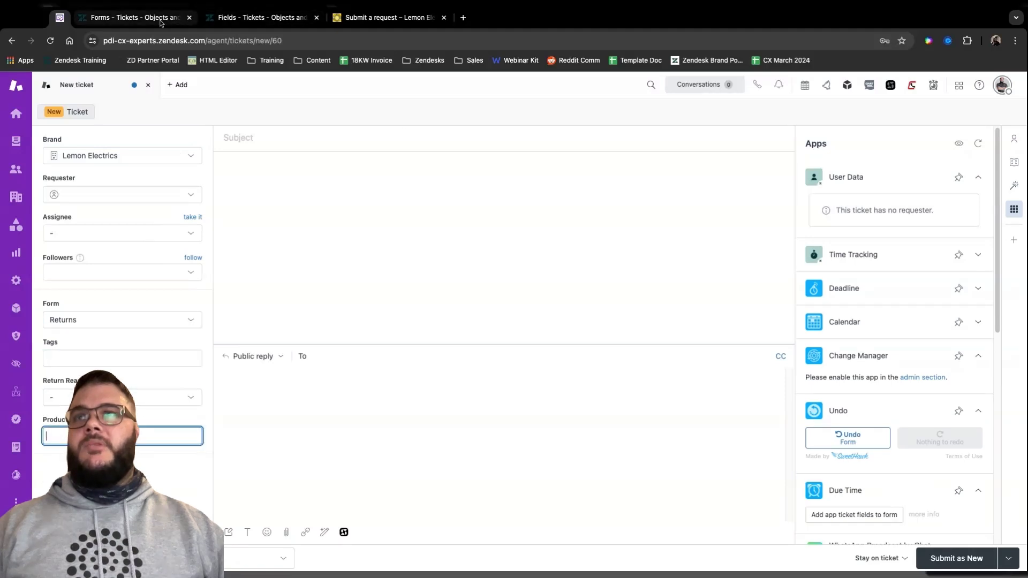
left_click(262, 18)
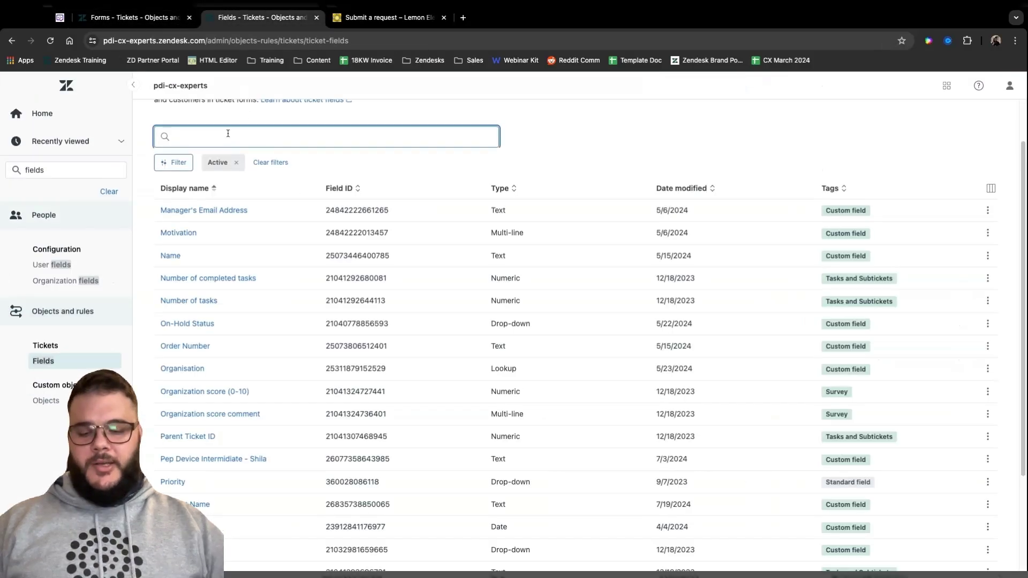
Step: Find the Product Name field with a 'product' search and re-save its settings
type("product")
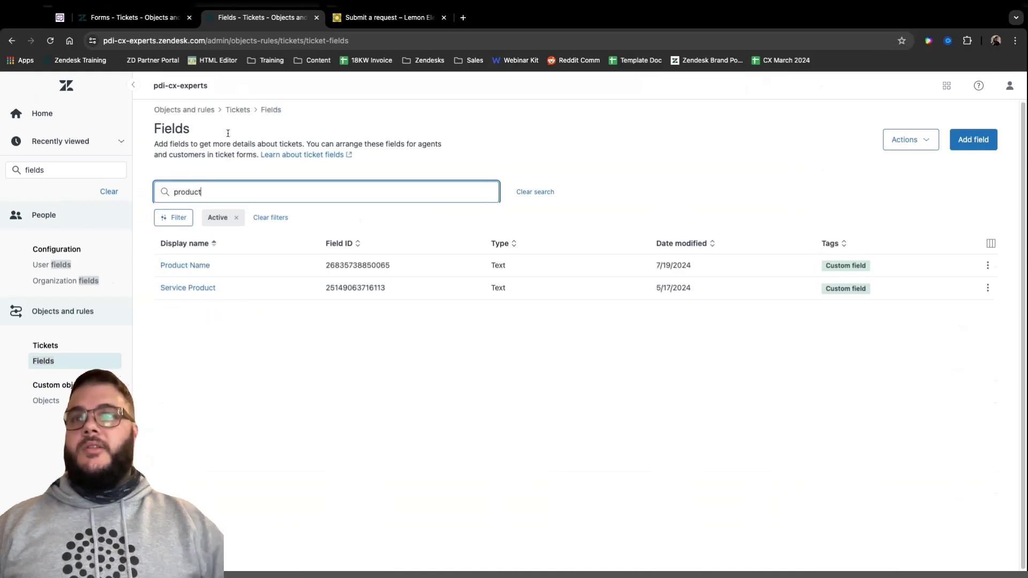
left_click(188, 267)
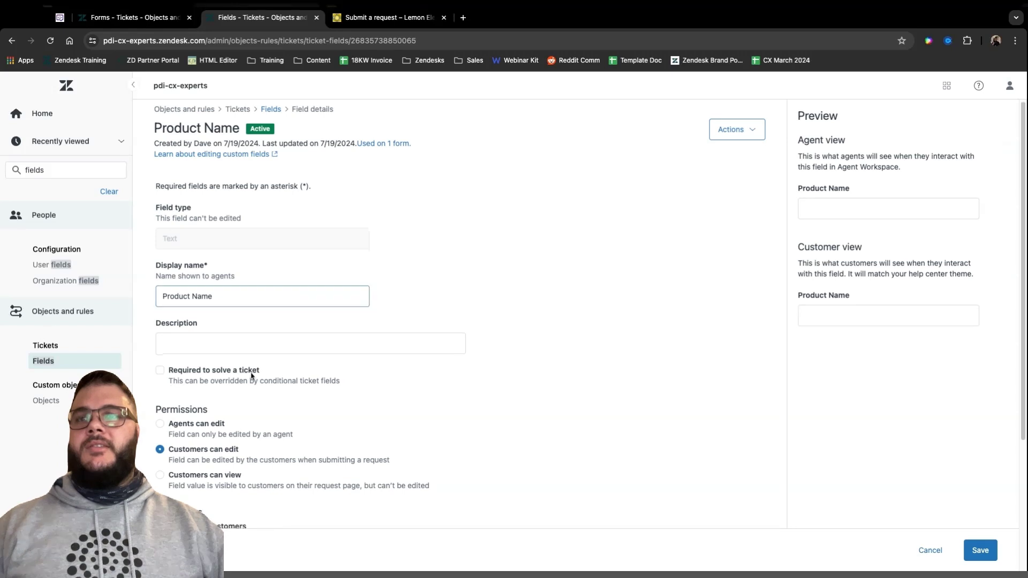
scroll(230, 417, "down", 1)
left_click(972, 549)
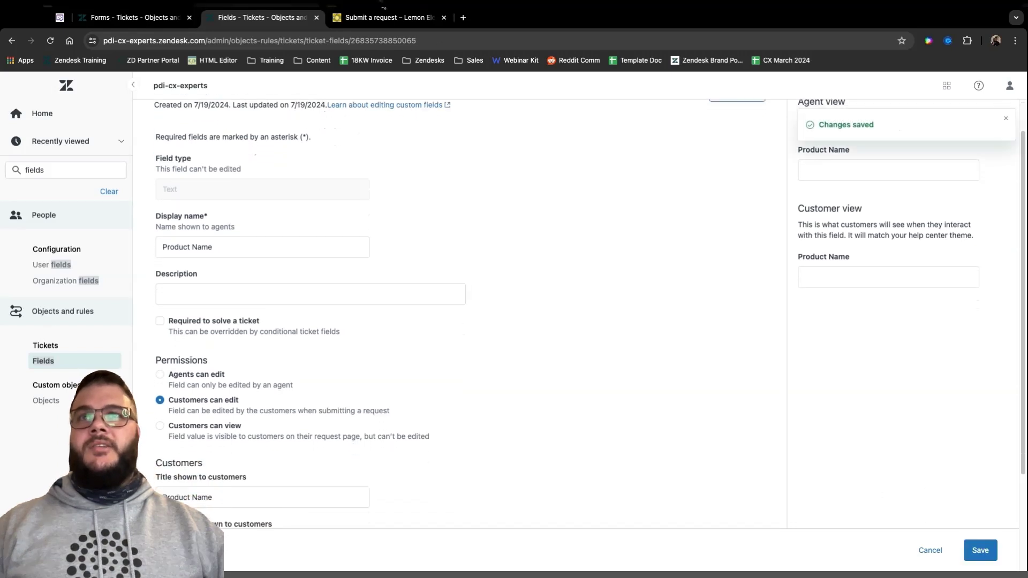
left_click(384, 18)
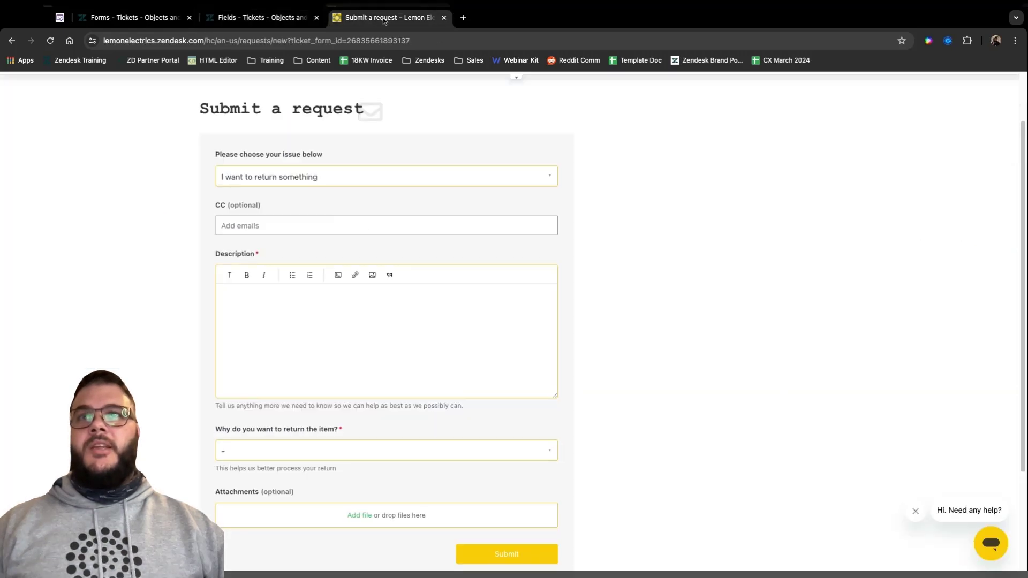
Step: Duplicate the request page and set the issue type to 'I want to return something'
key("alt+shift+d")
middle_click(389, 18)
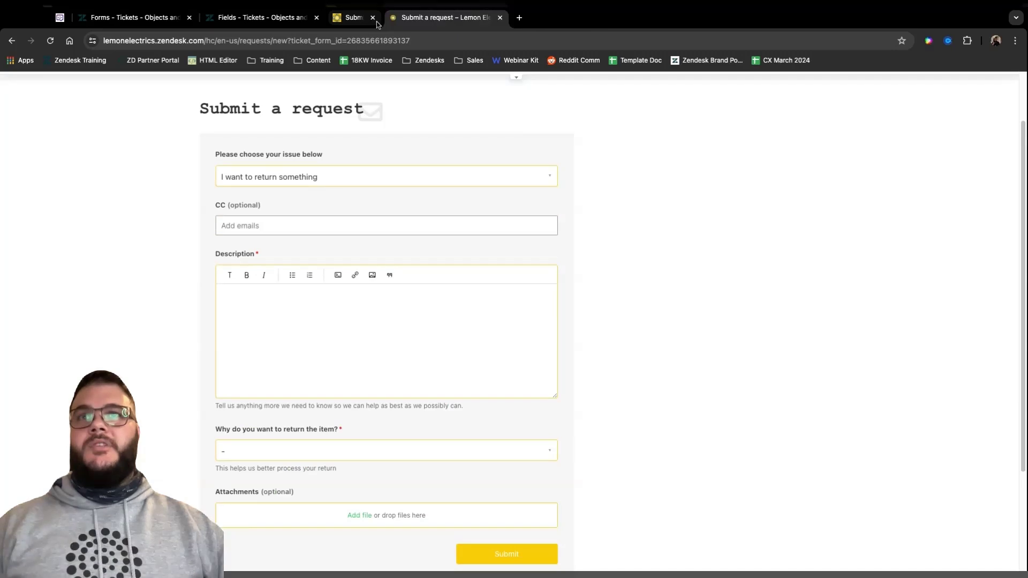
left_click(360, 41)
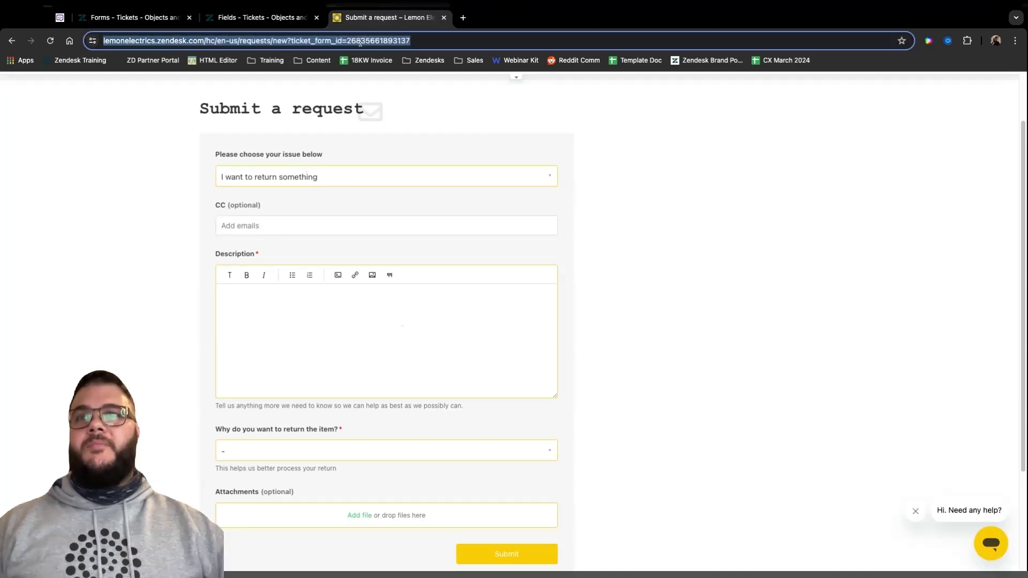
left_click(360, 183)
left_click(356, 184)
left_click(291, 241)
left_click(289, 282)
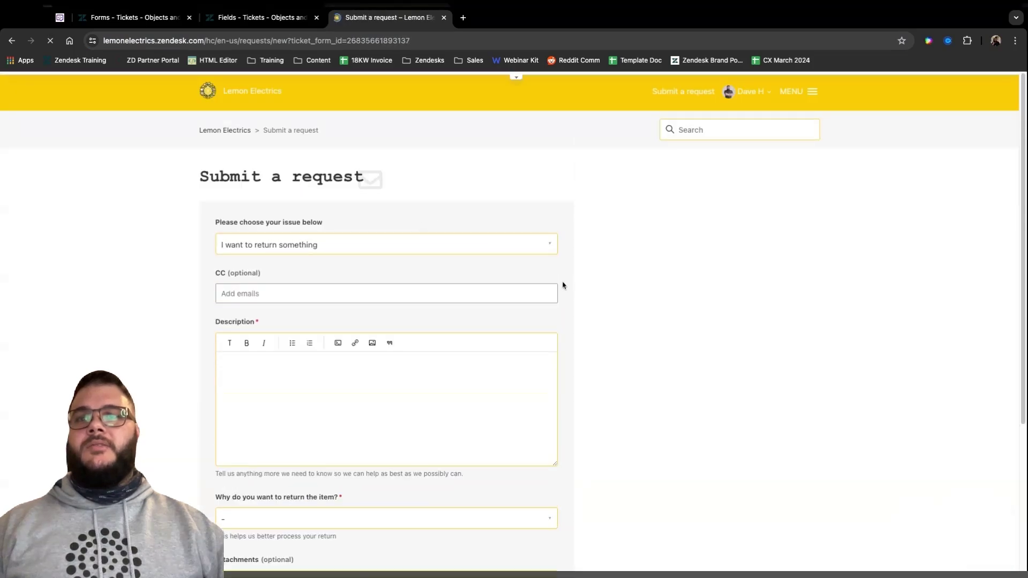
scroll(573, 295, "down", 1)
scroll(580, 305, "down", 1)
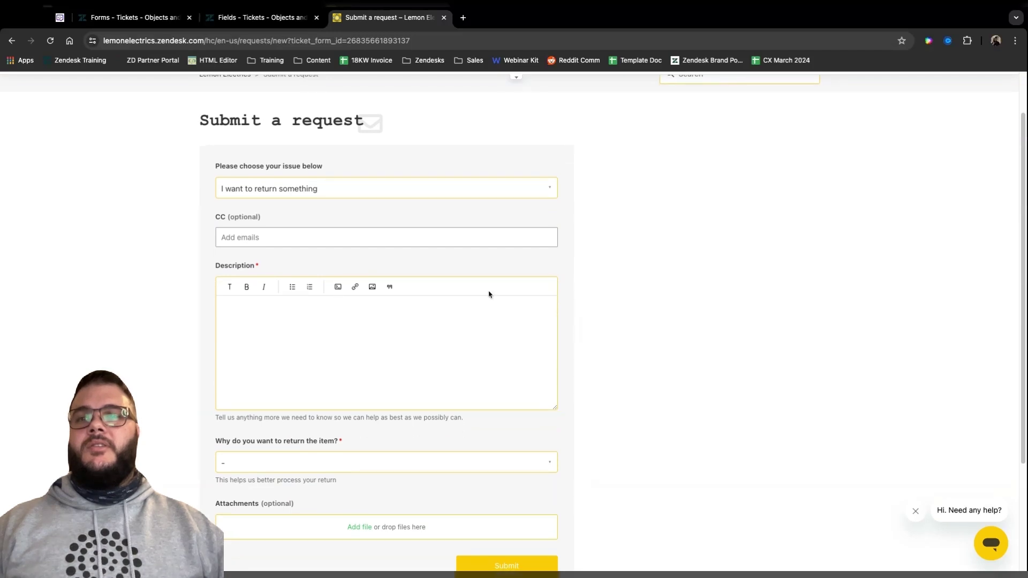
Step: Glance at the agent ticket and Returns form editor, then reload the customer request form
left_click(62, 19)
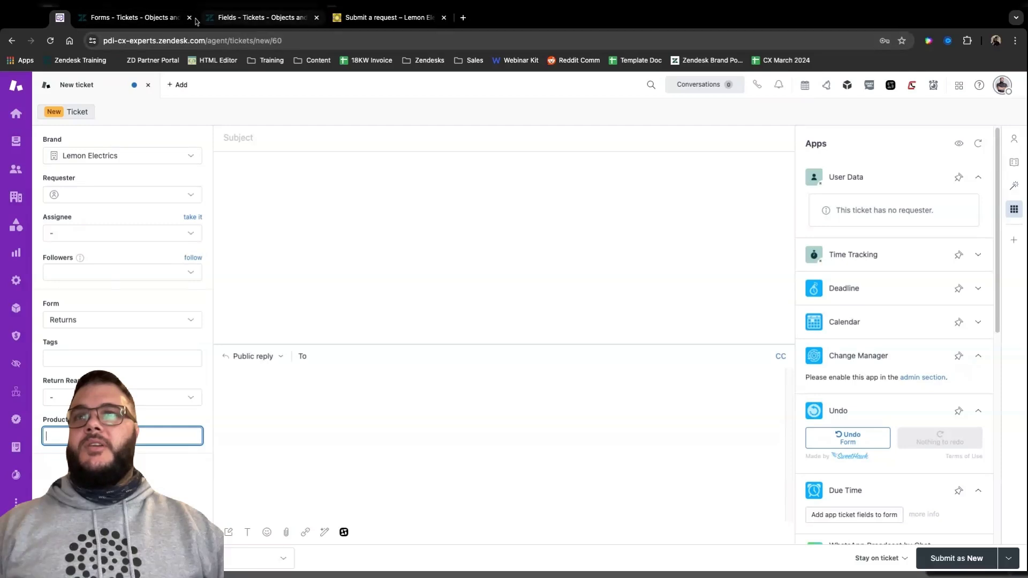
left_click(168, 19)
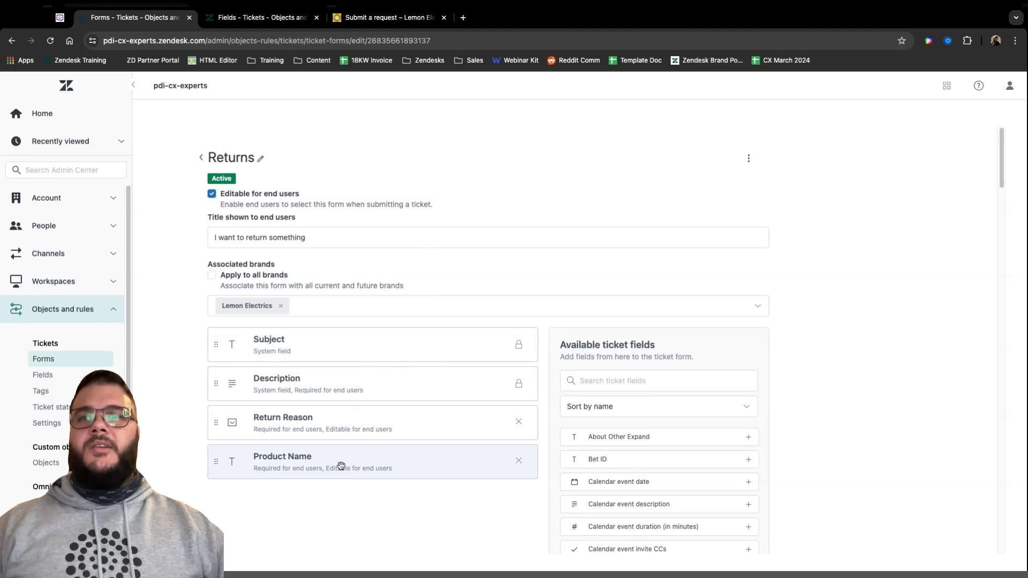
scroll(341, 465, "down", 1)
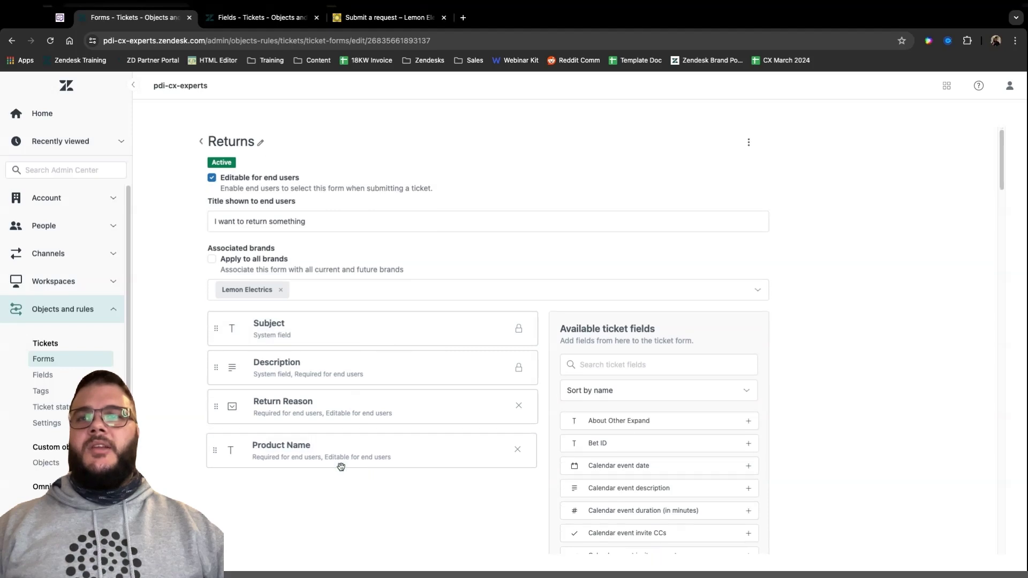
left_click(375, 19)
left_click(52, 42)
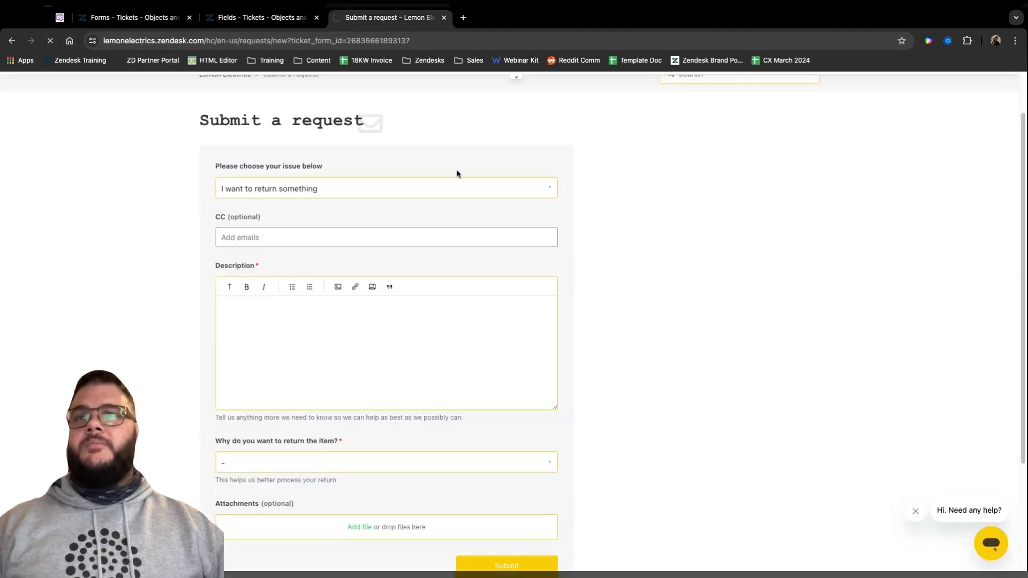
Step: Submit the return form empty to confirm Product Name is required, and check the return reason options
left_click(290, 506)
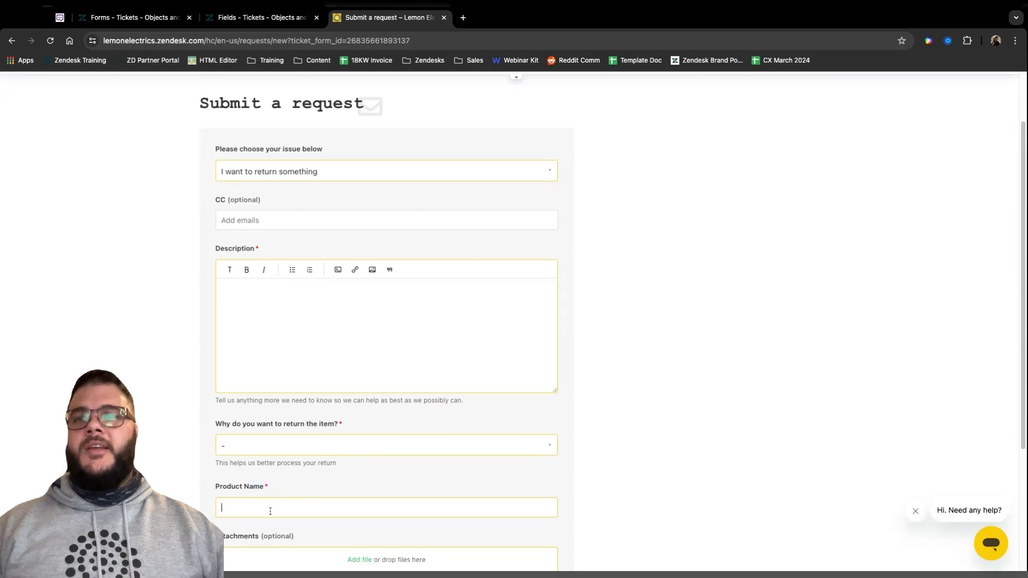
scroll(500, 380, "down", 5)
left_click(491, 425)
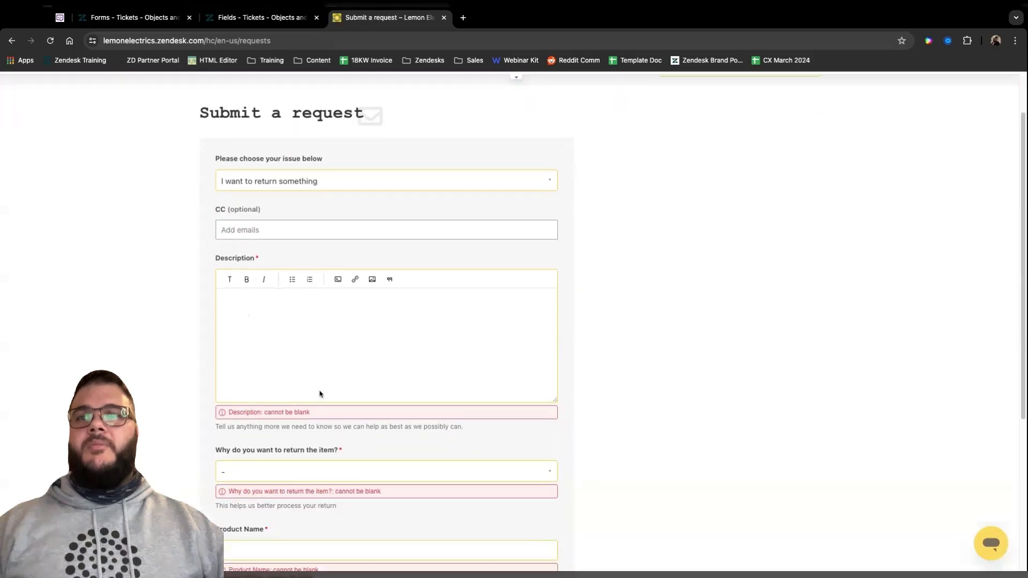
scroll(315, 364, "down", 3)
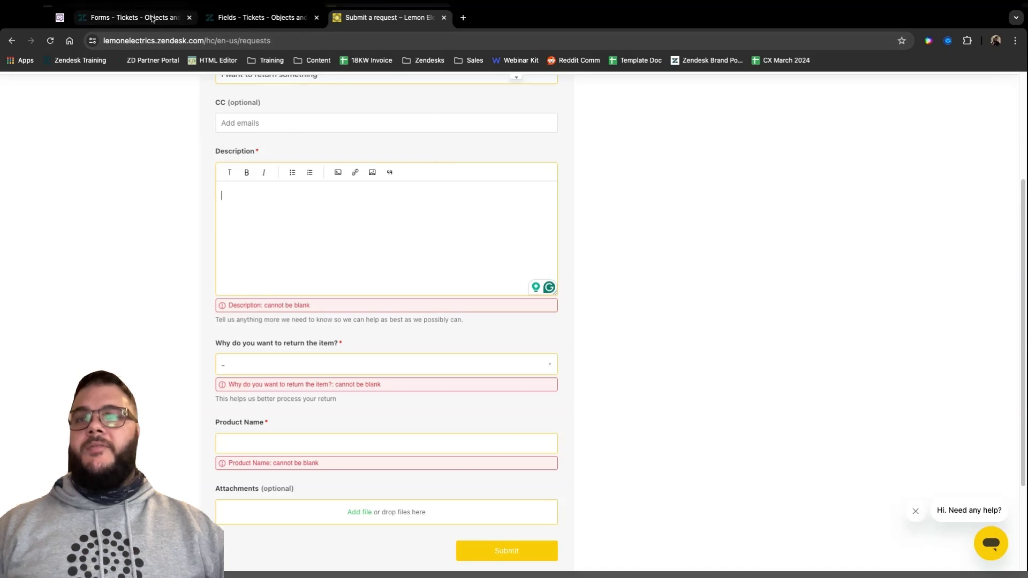
left_click(278, 364)
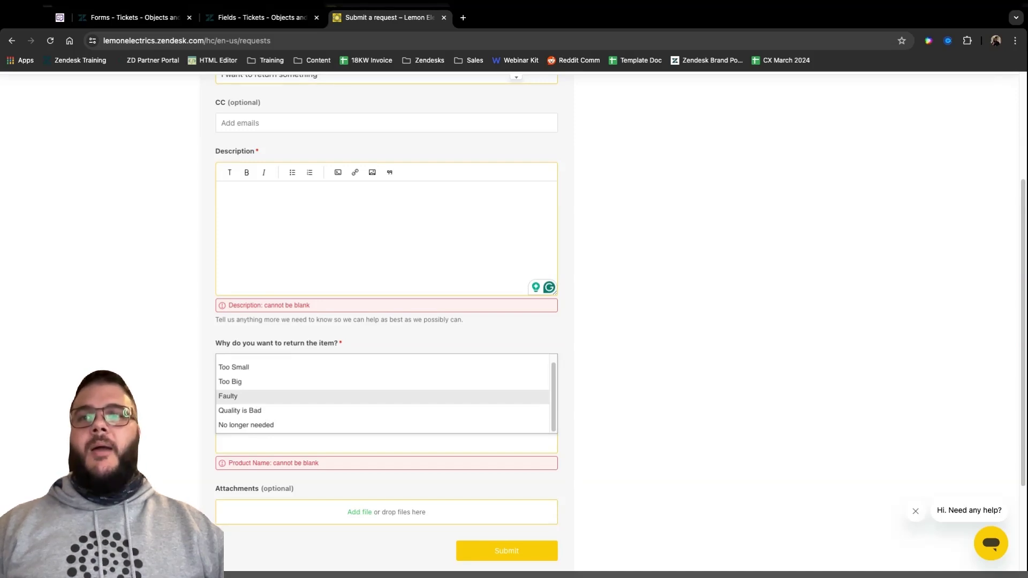
left_click(220, 18)
scroll(591, 260, "up", 2)
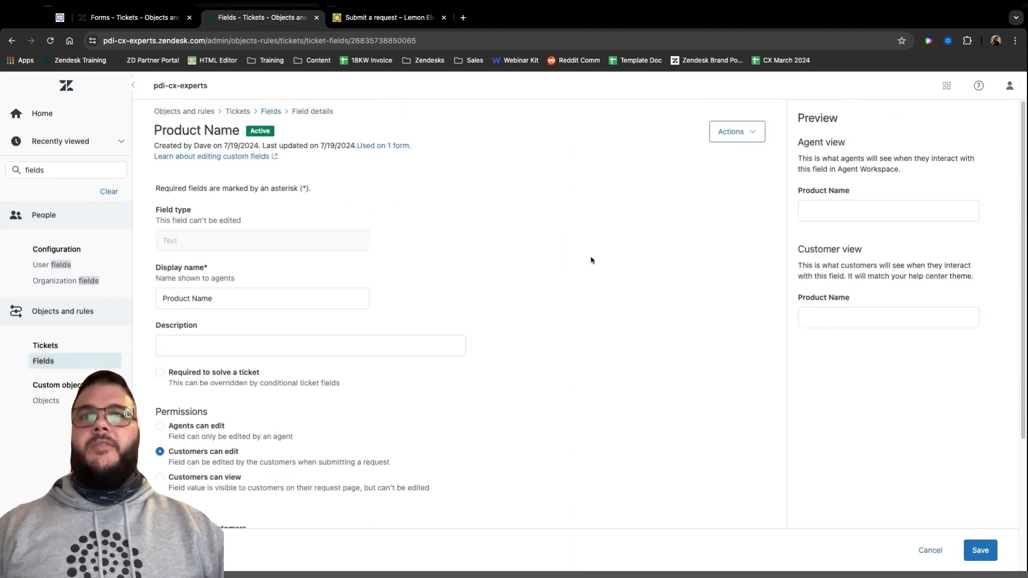
Step: Create a new multi-line ticket field with display name 'Fault Explanation'
left_click(271, 110)
left_click(973, 142)
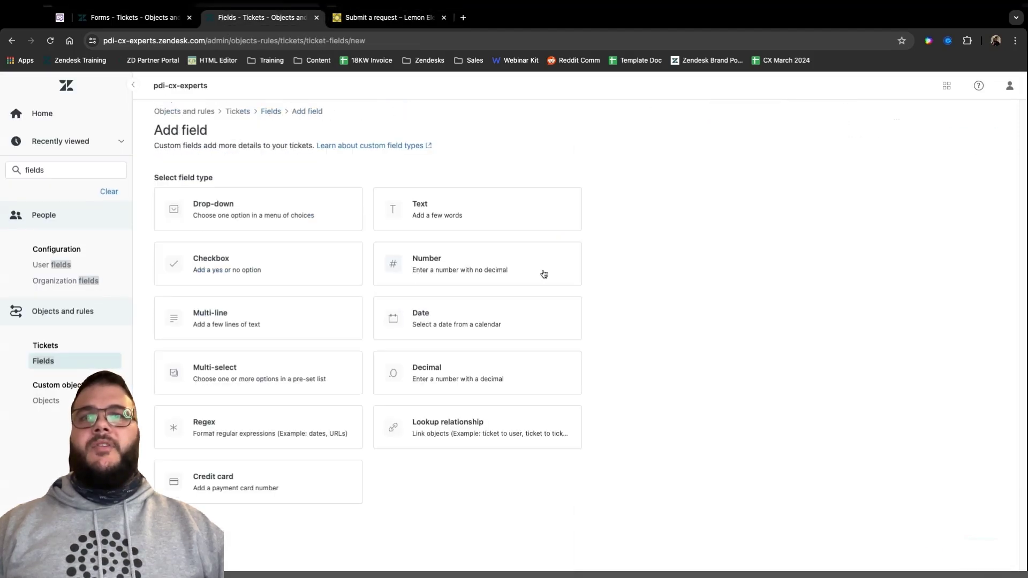
left_click(237, 321)
left_click(260, 230)
type("Explain")
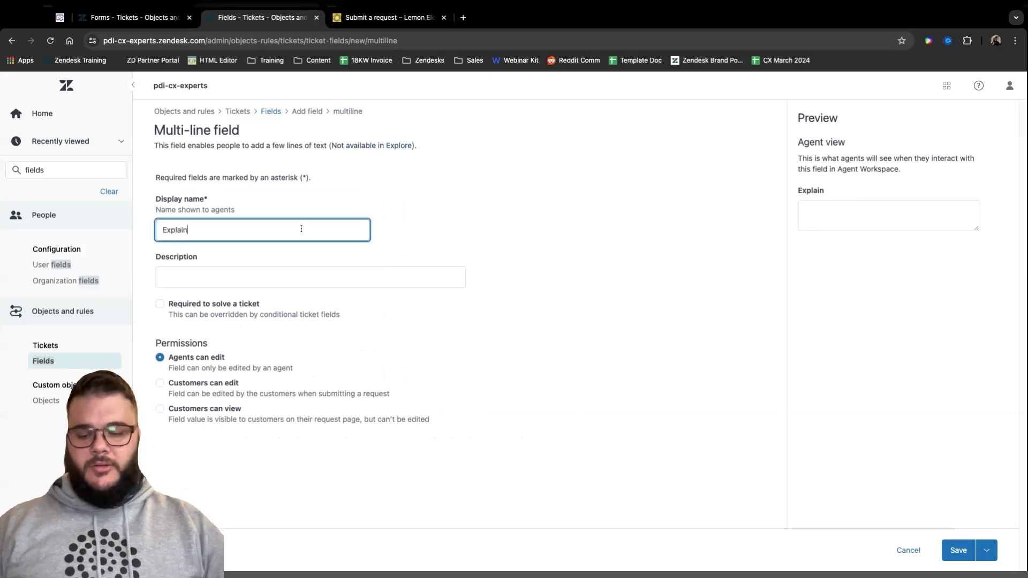
type(" the fault")
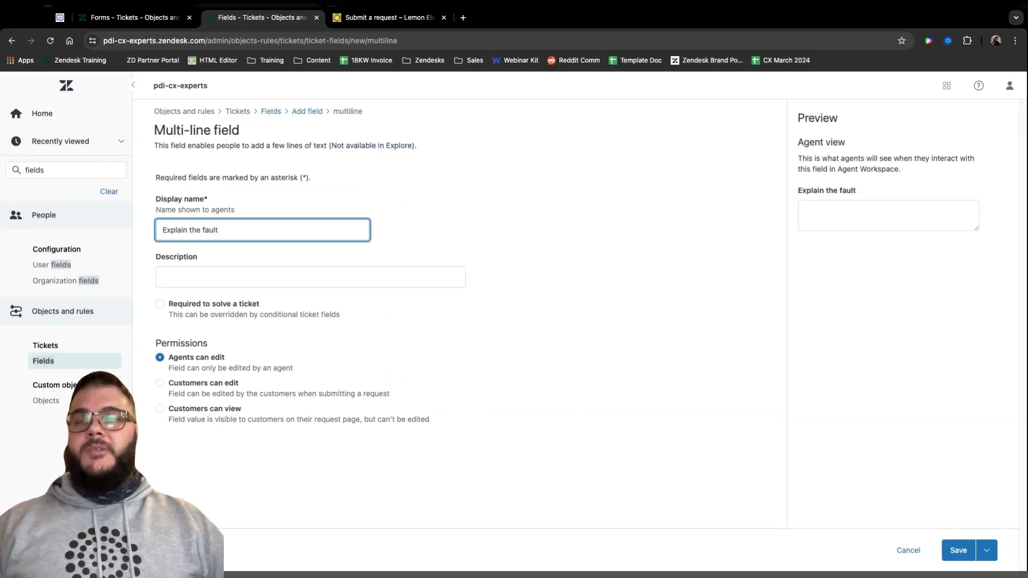
key("super+a")
key("BackSpace")
type("Fault e")
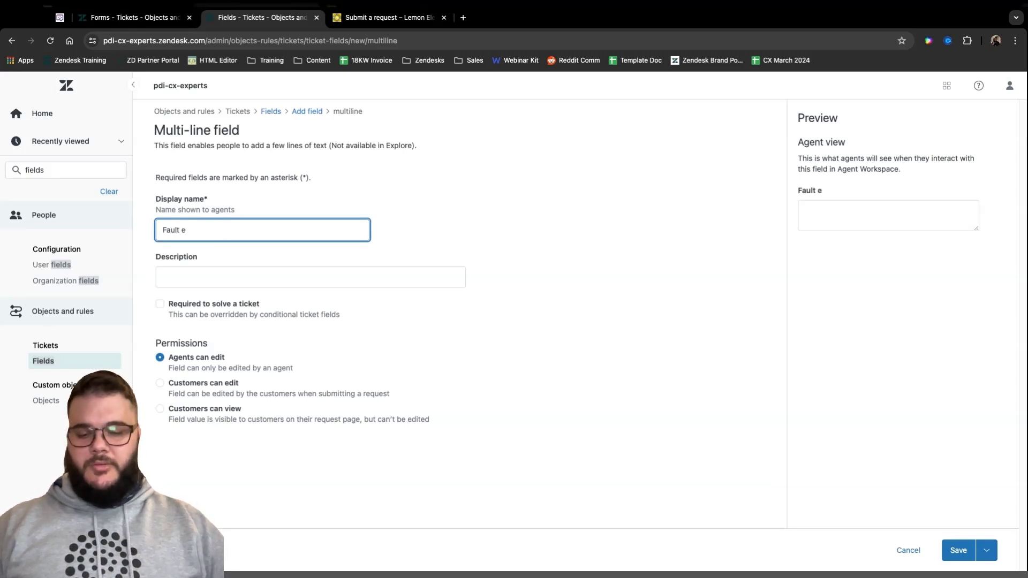
type("Explanation")
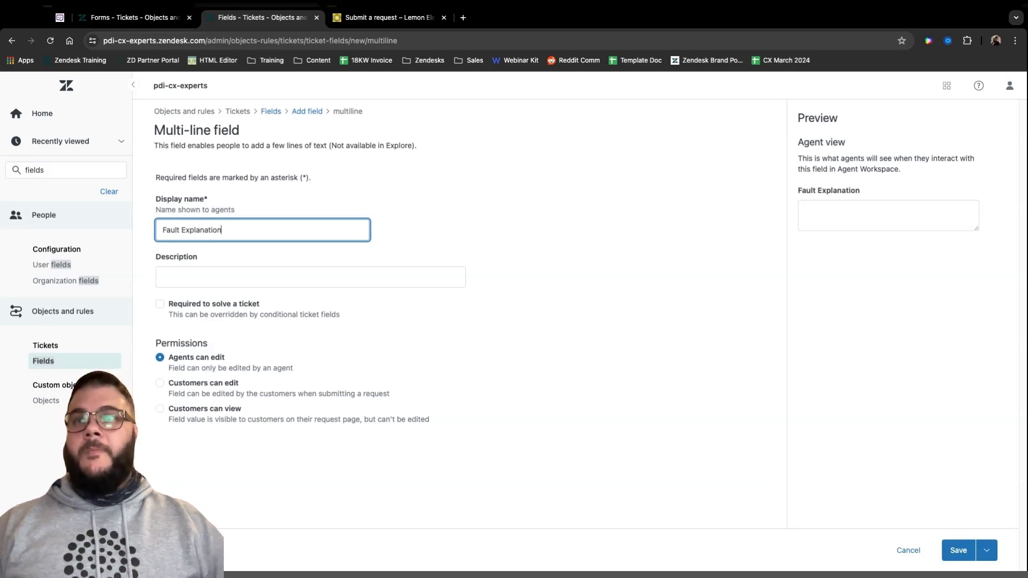
Step: Make it customer-editable, titled 'Tell us more about the fault', required to submit, and save it
left_click(202, 390)
scroll(233, 412, "down", 3)
left_click(235, 405)
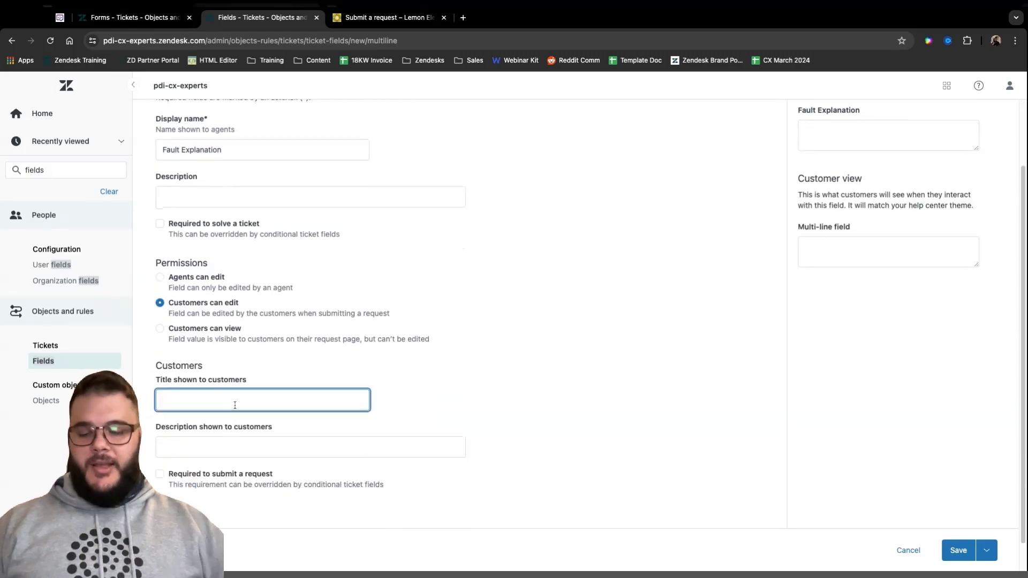
type("Tell us more a")
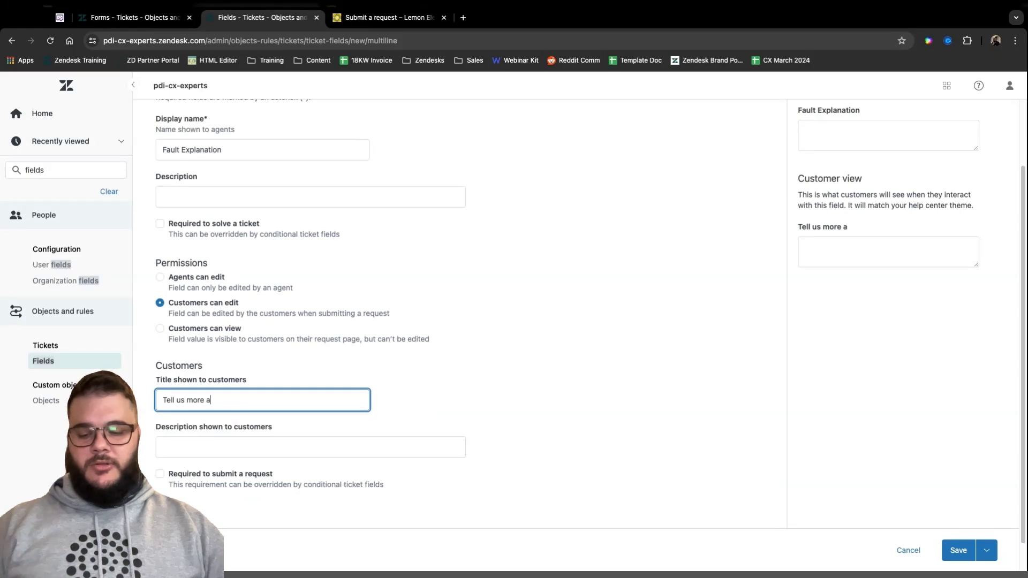
type("bout the fault")
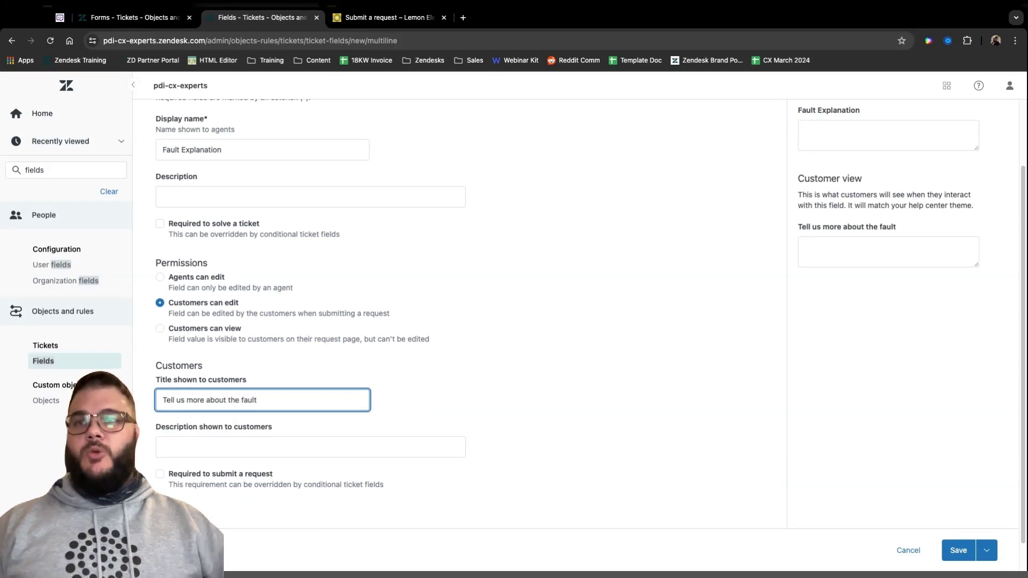
left_click(202, 475)
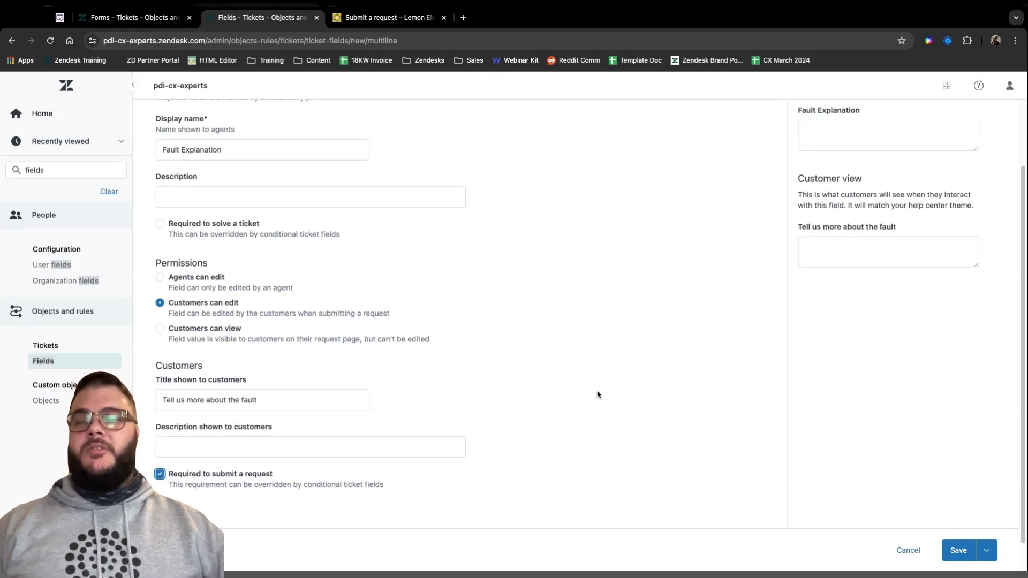
left_click(961, 552)
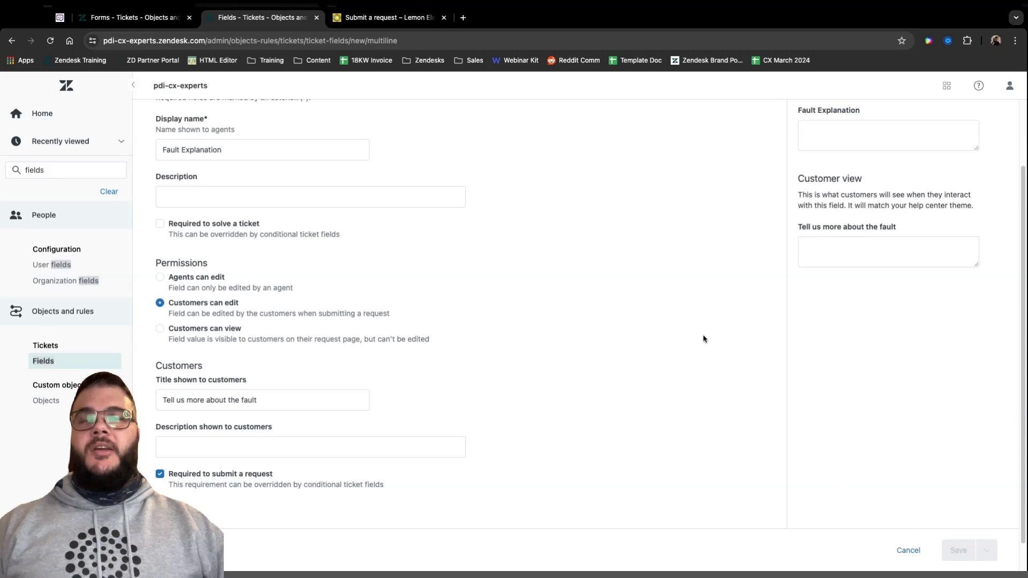
Step: Reload the Returns form editor, add Fault Explanation (searched as 'fault') above Product Name, and save
left_click(147, 20)
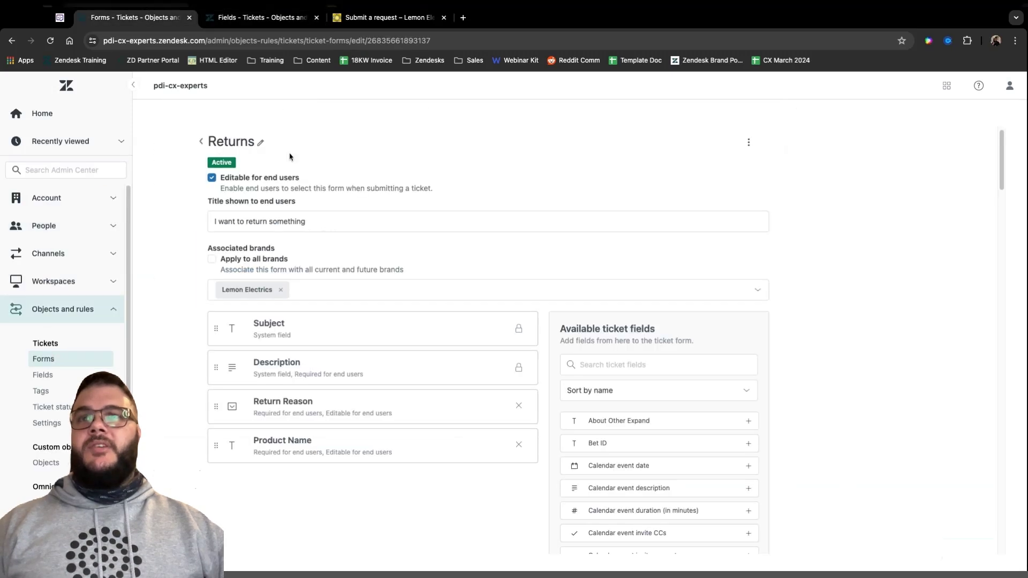
left_click(49, 41)
left_click(235, 19)
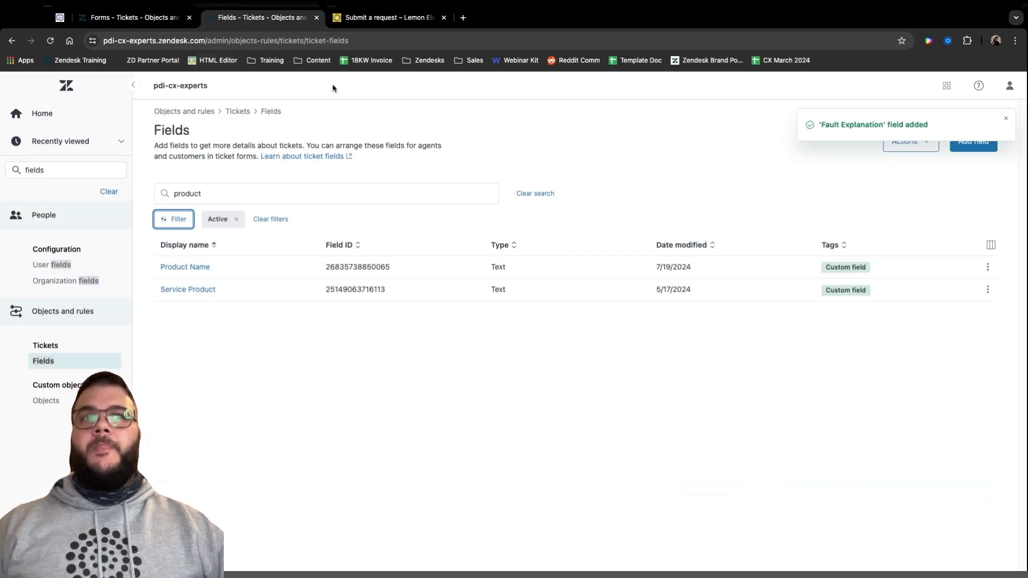
left_click(171, 21)
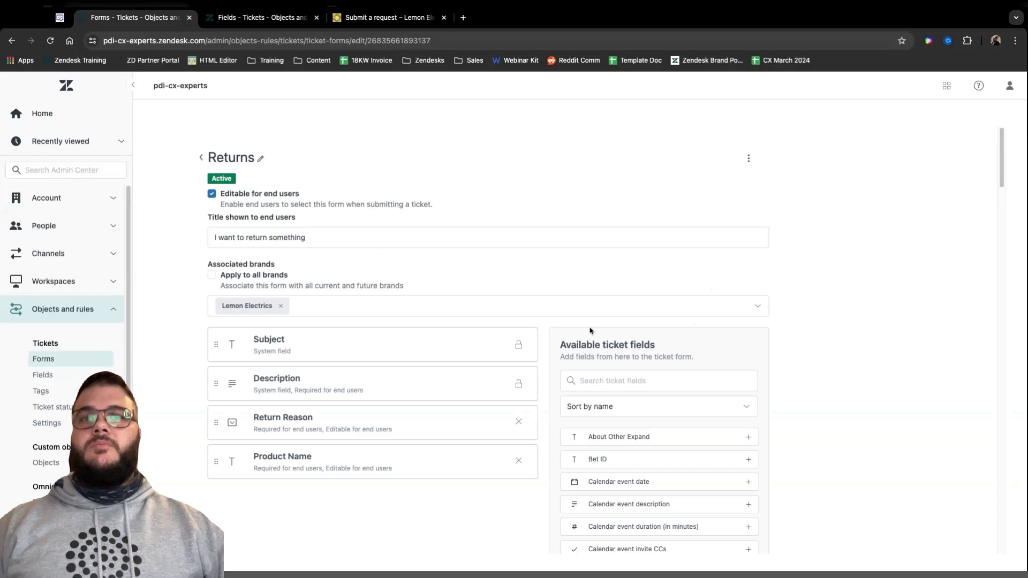
left_click(628, 381)
type("fault")
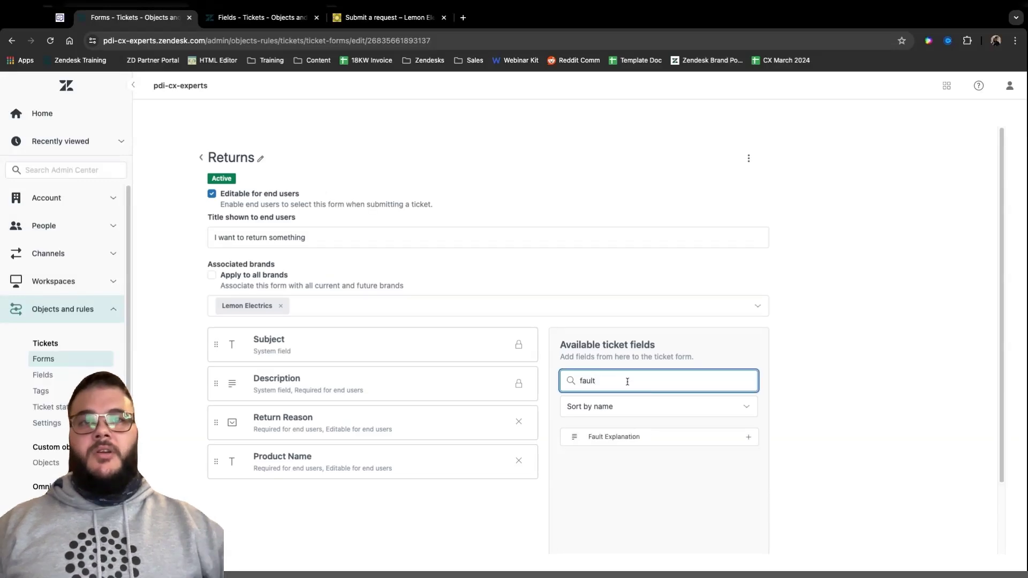
left_click(749, 439)
scroll(639, 425, "down", 2)
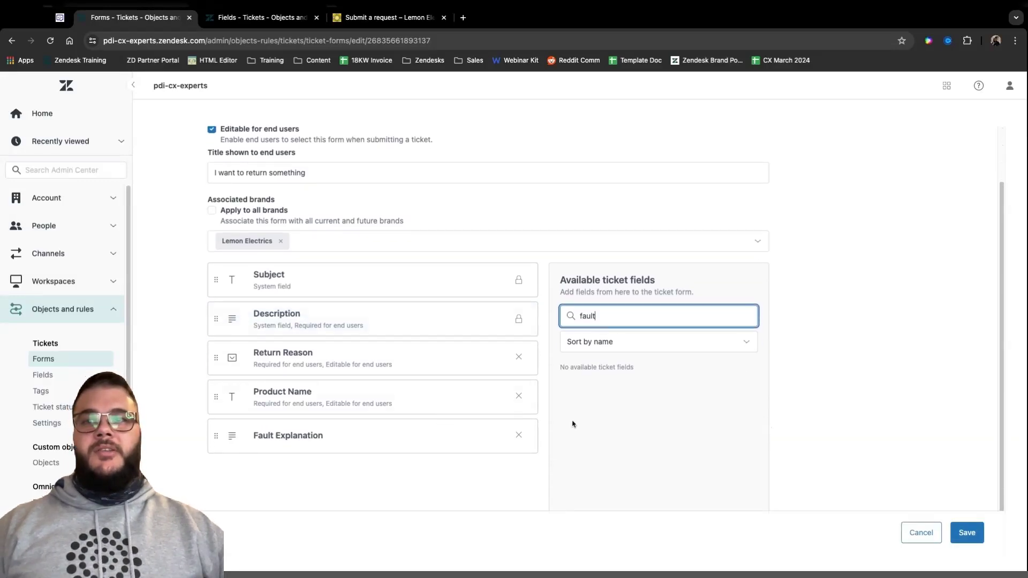
left_click_drag(267, 440, 269, 400)
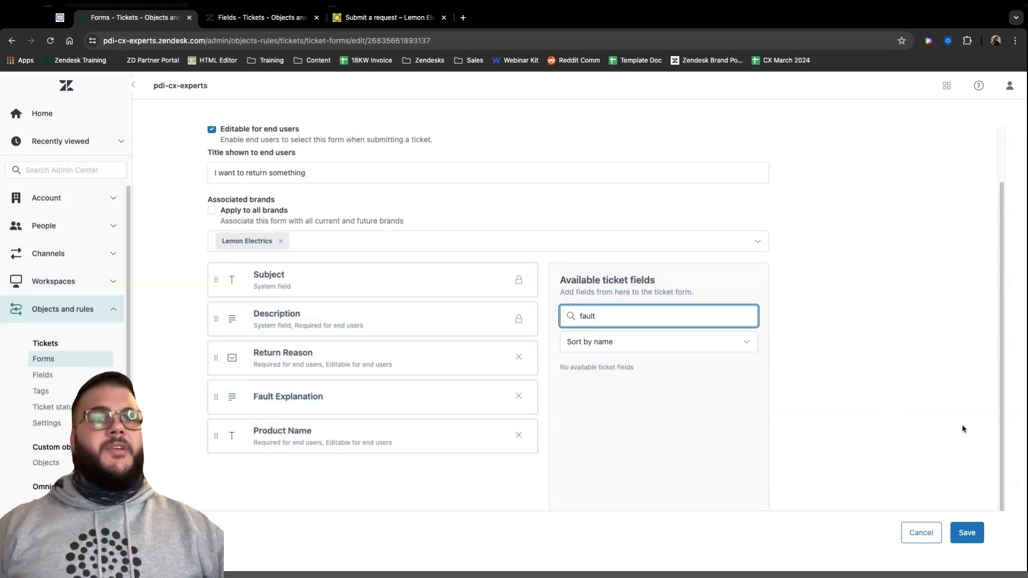
left_click(976, 534)
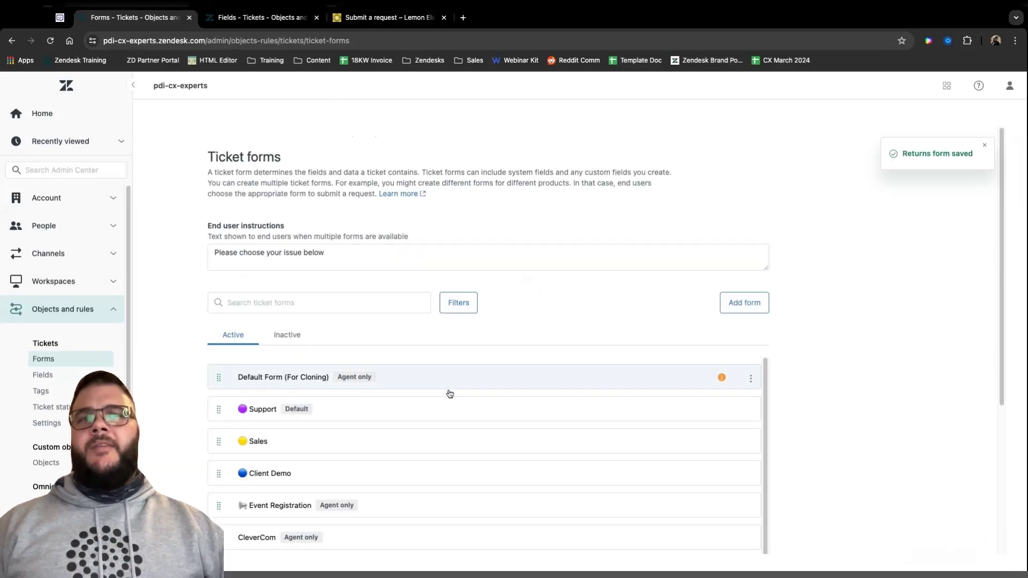
Step: Open the Returns form's conditions editor with conditions set for agents
scroll(537, 423, "down", 1)
scroll(538, 424, "down", 8)
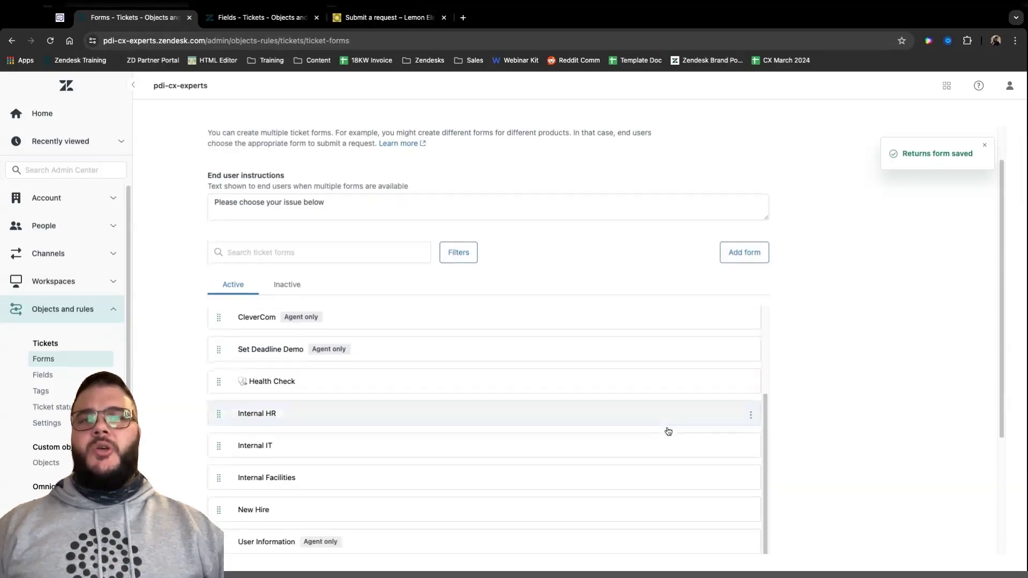
scroll(589, 423, "down", 4)
scroll(482, 455, "down", 5)
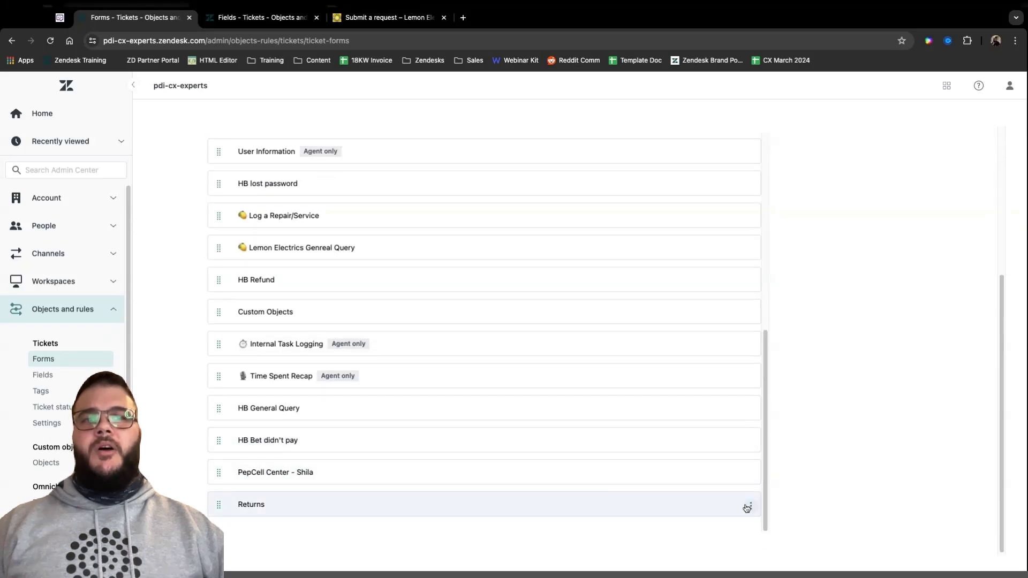
left_click(750, 508)
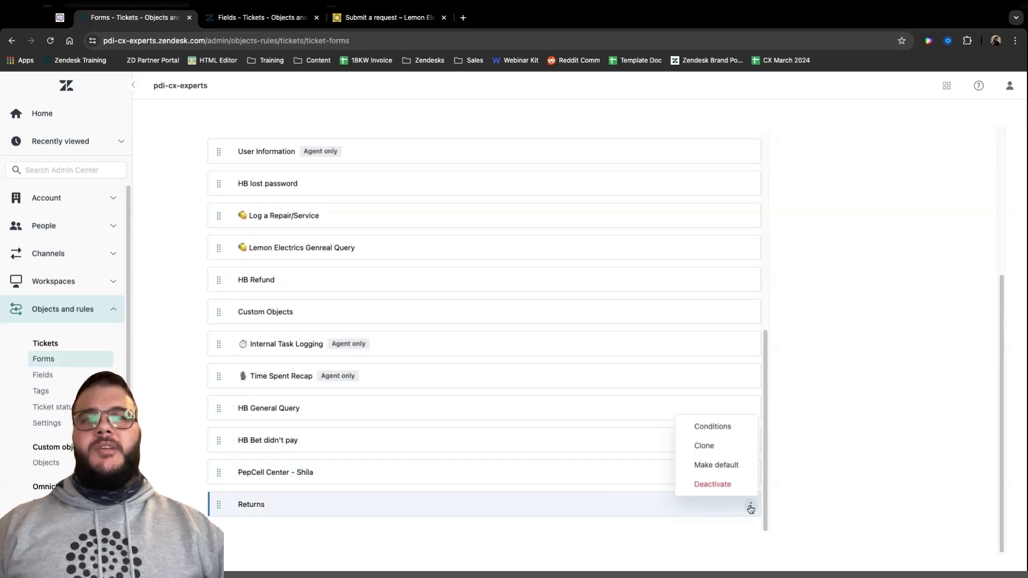
left_click(724, 430)
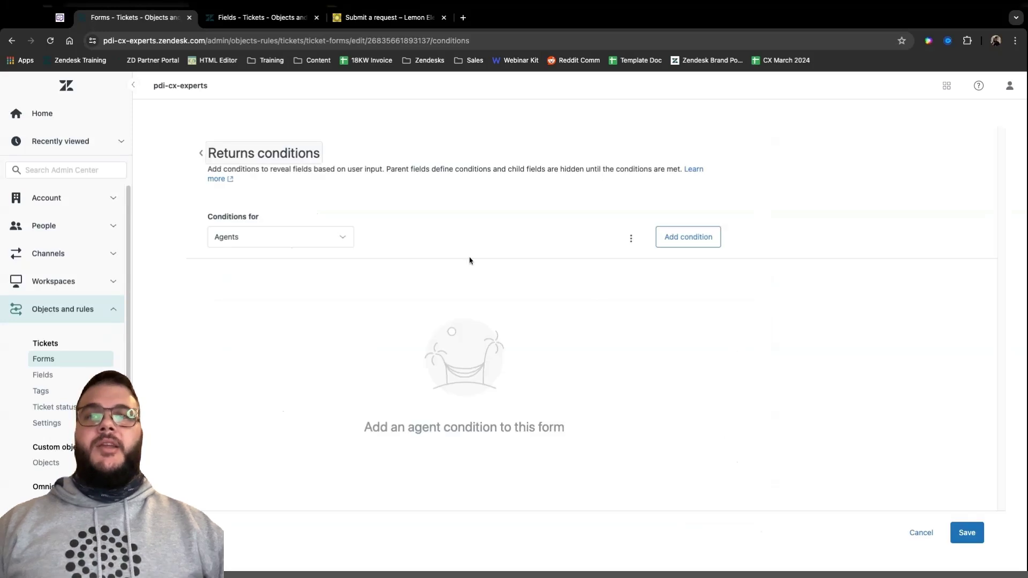
left_click(310, 241)
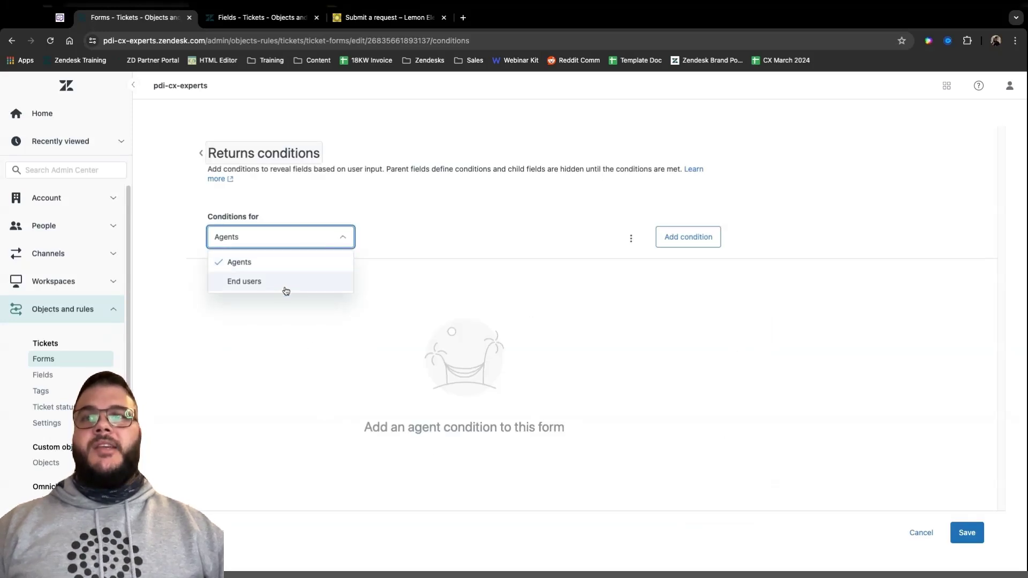
left_click(381, 289)
left_click(340, 241)
Step: Add an agent condition: Return Reason Faulty reveals Fault Explanation, required when Solved
left_click(682, 245)
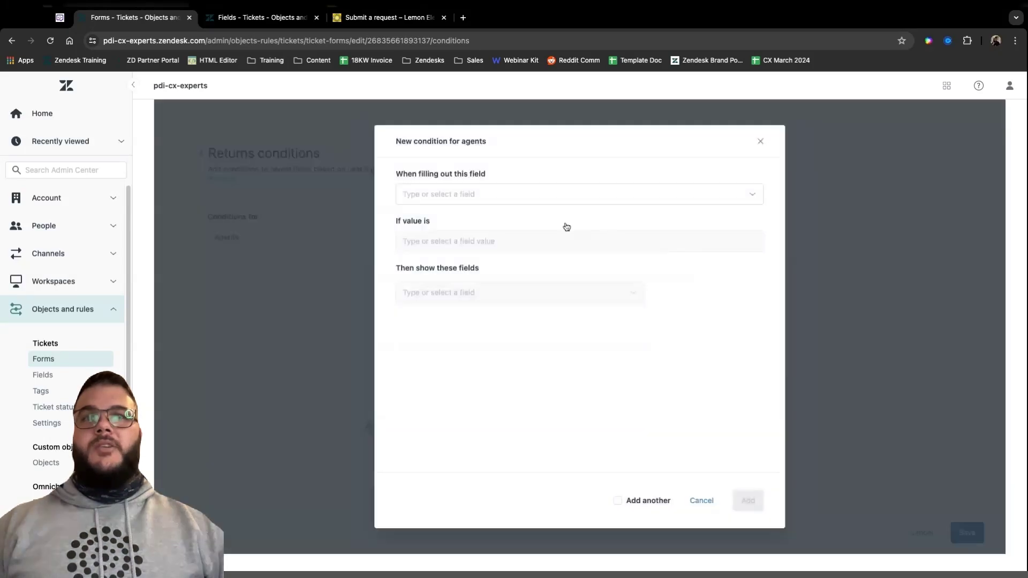
left_click(534, 202)
left_click(492, 219)
left_click(480, 242)
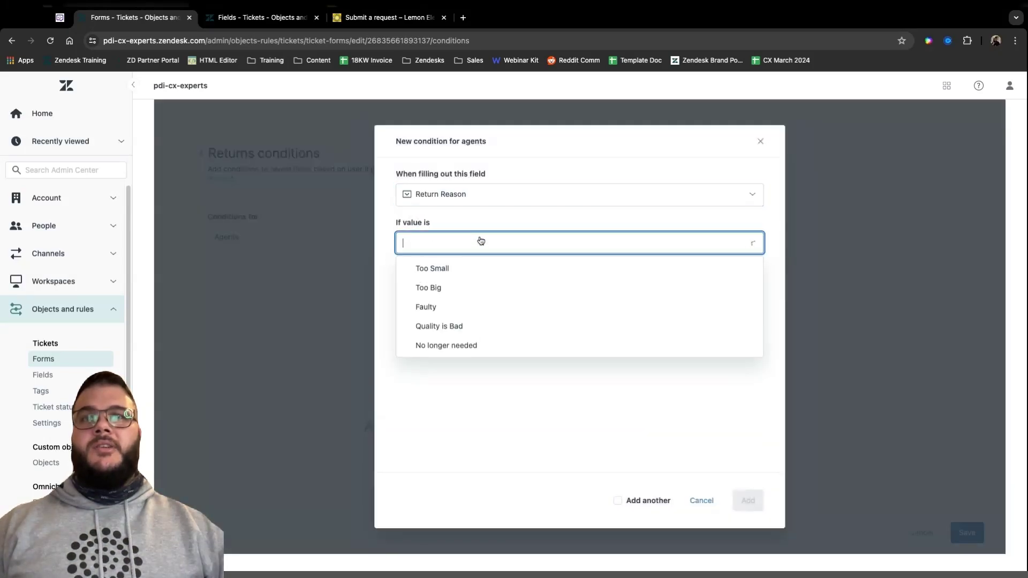
left_click(474, 305)
left_click(482, 295)
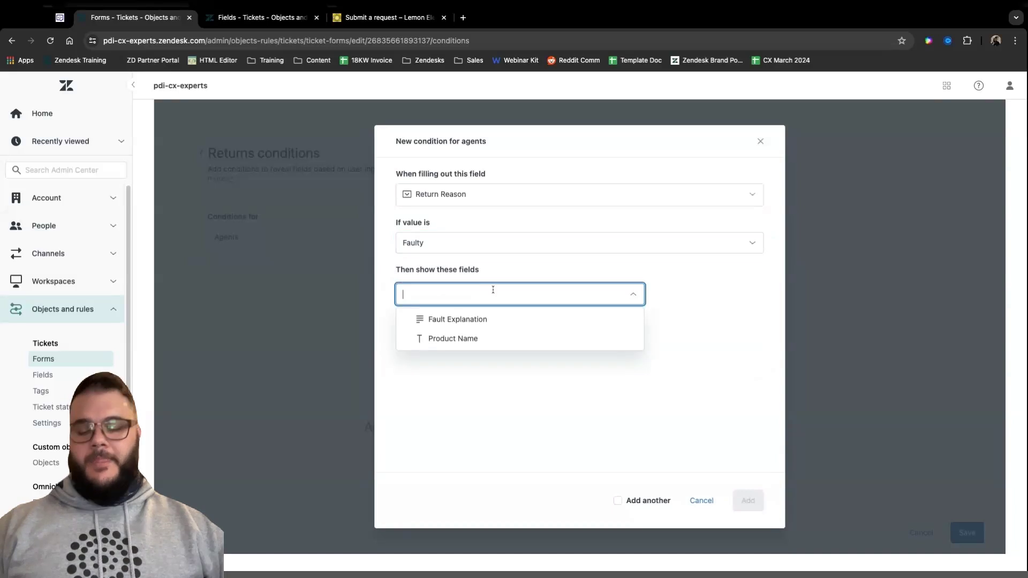
left_click(486, 319)
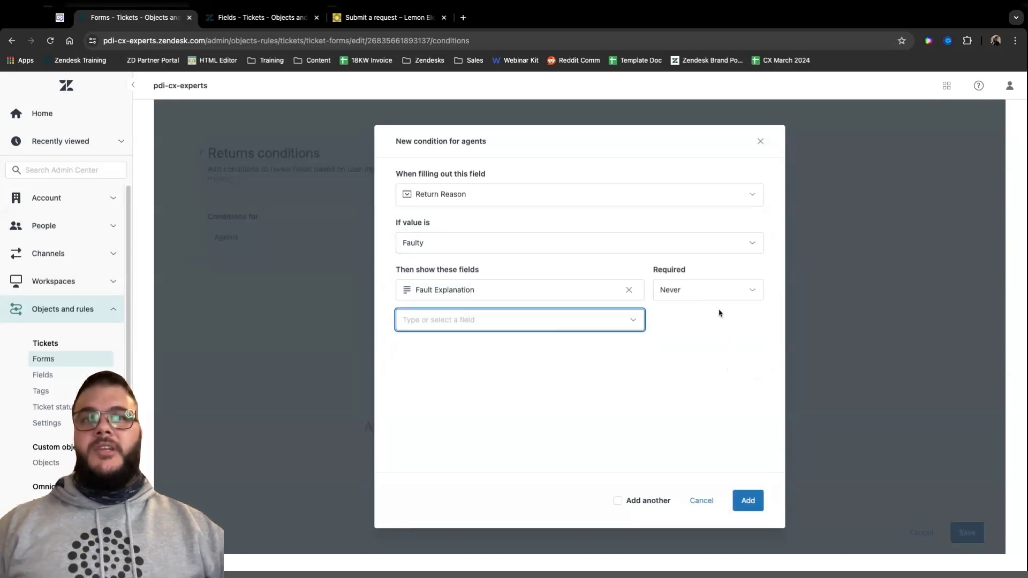
left_click(698, 295)
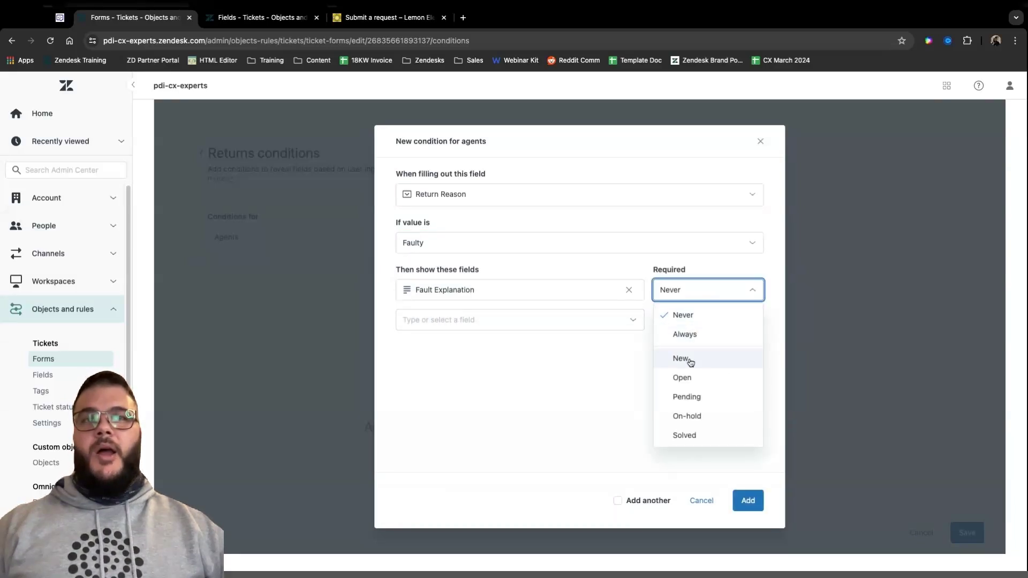
left_click(692, 435)
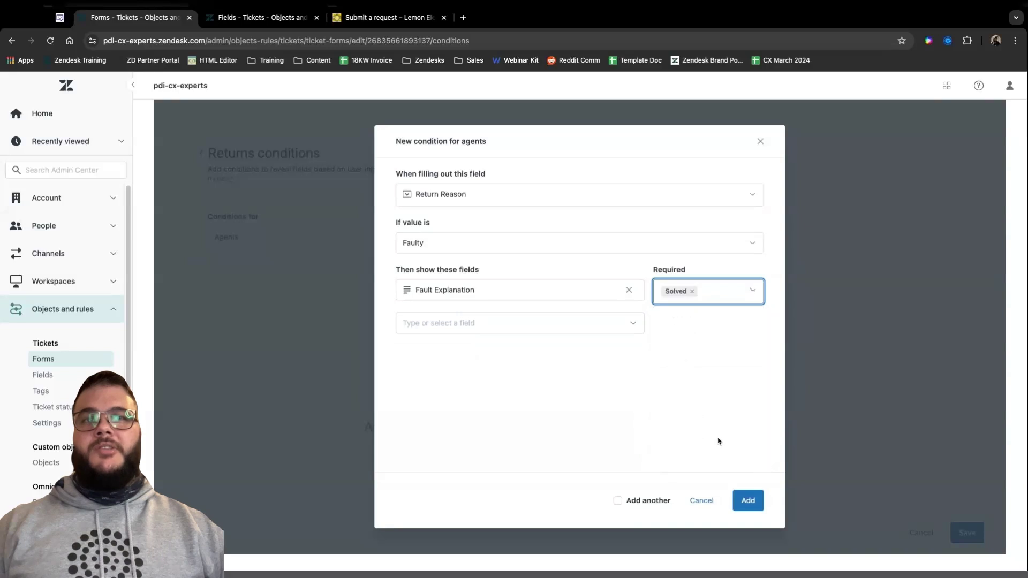
left_click(759, 502)
Step: Add the same Faulty-reveals-Fault Explanation condition for end users and save the conditions
left_click(334, 239)
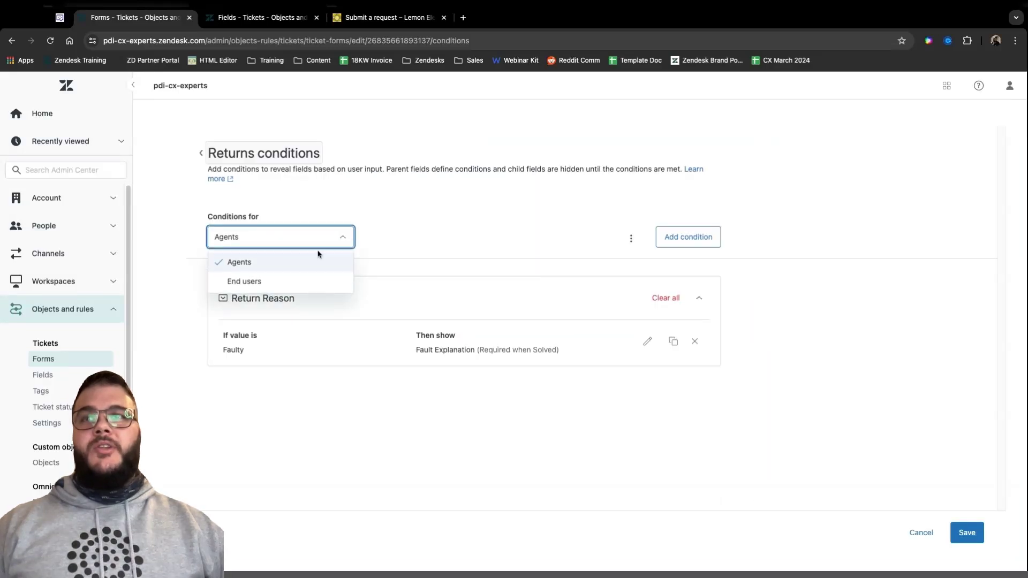
left_click(304, 284)
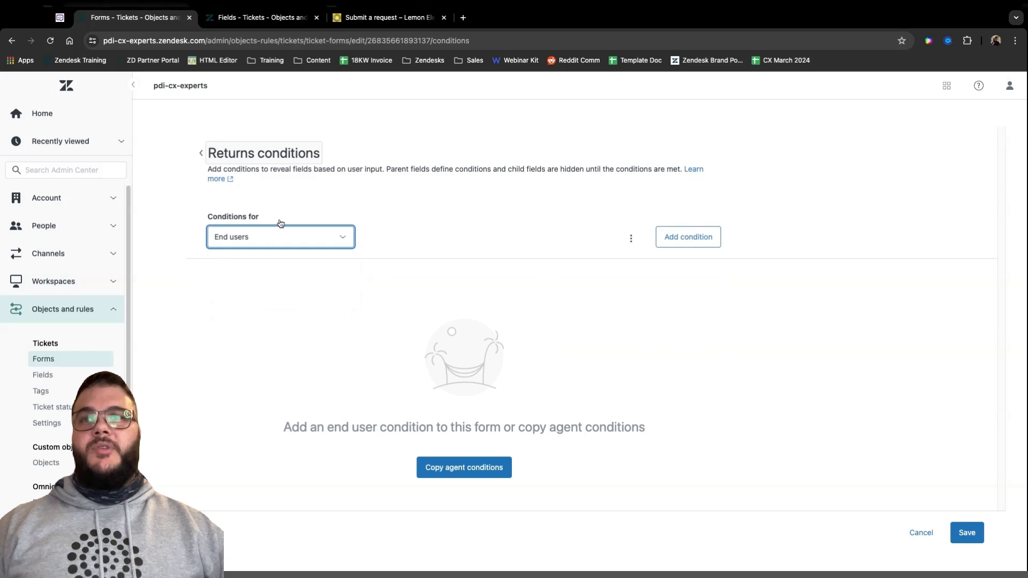
left_click(685, 242)
left_click(477, 196)
left_click(455, 220)
left_click(492, 241)
left_click(468, 305)
left_click(473, 292)
left_click(486, 318)
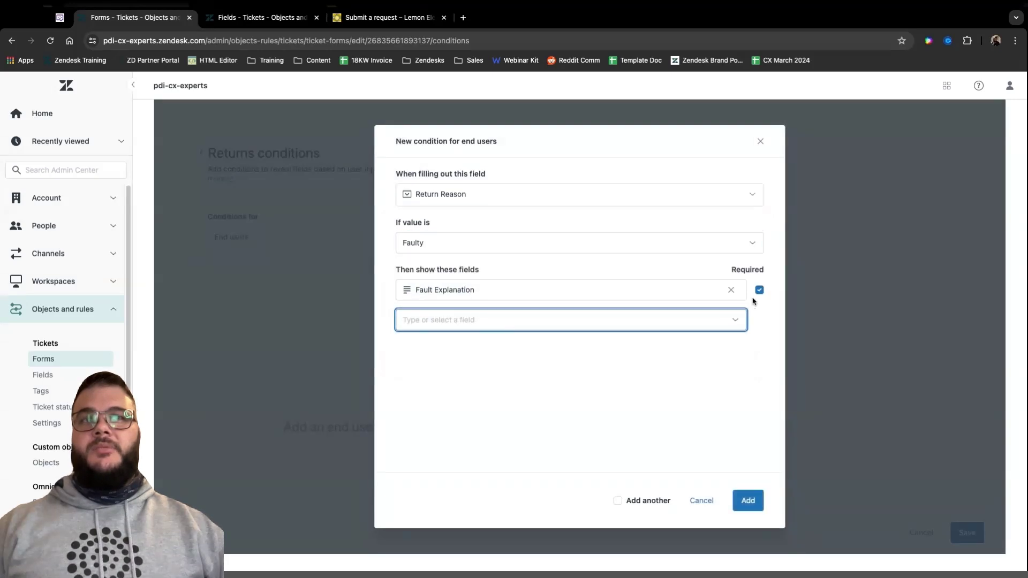
left_click(749, 501)
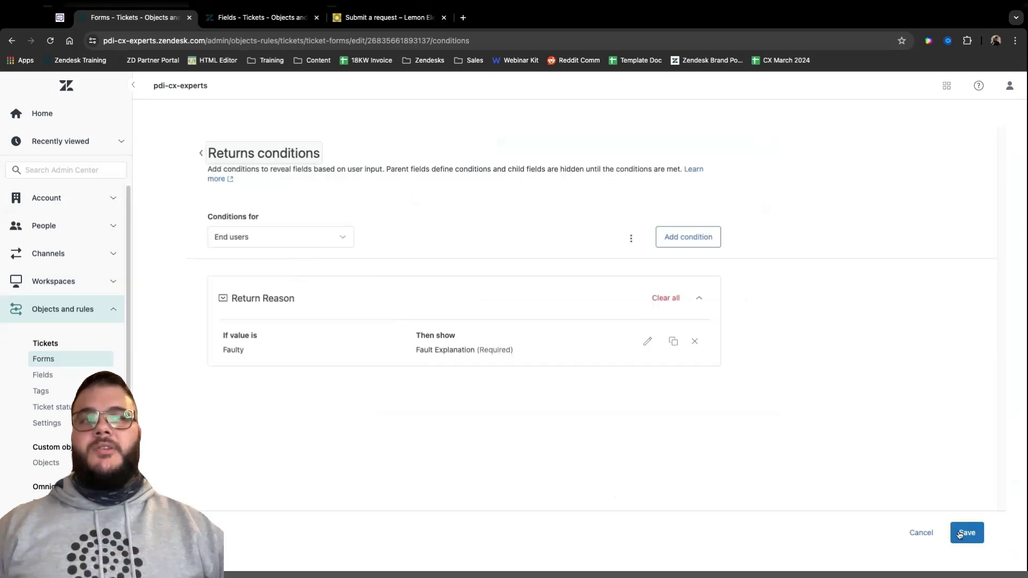
left_click(967, 533)
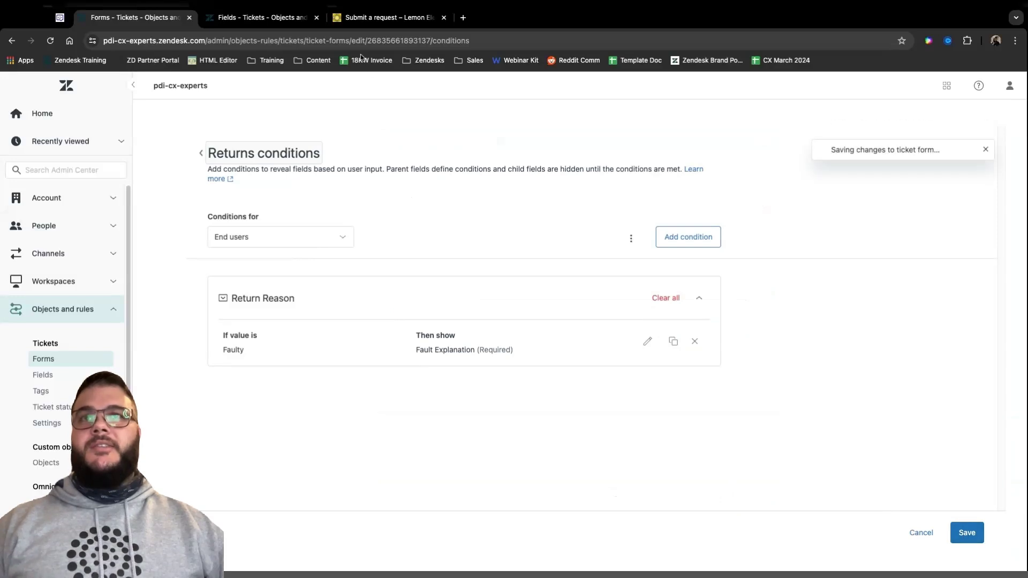
Step: Reload the customer request form and the agent new ticket page to pick up the changes
left_click(395, 17)
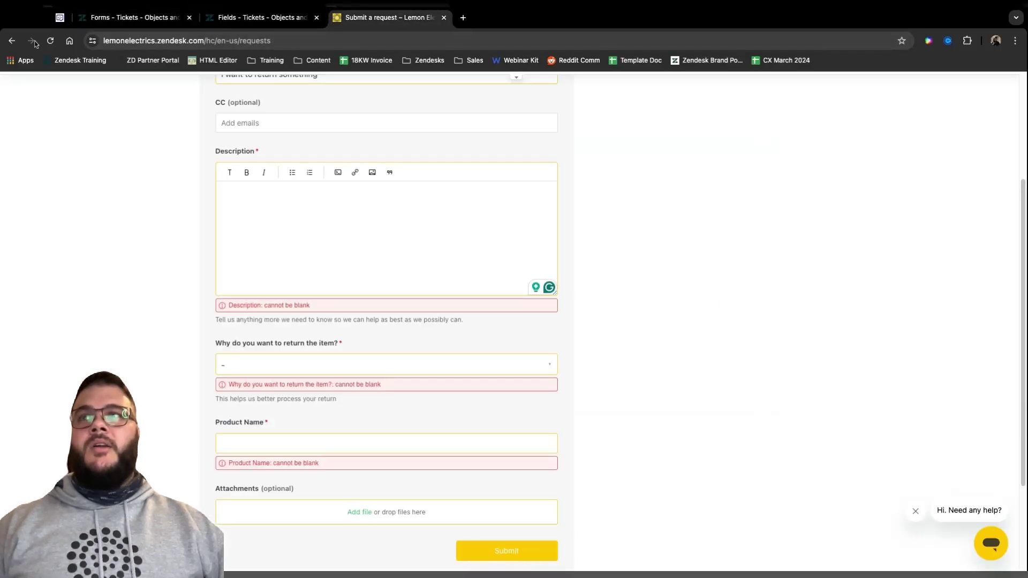
key("super+r")
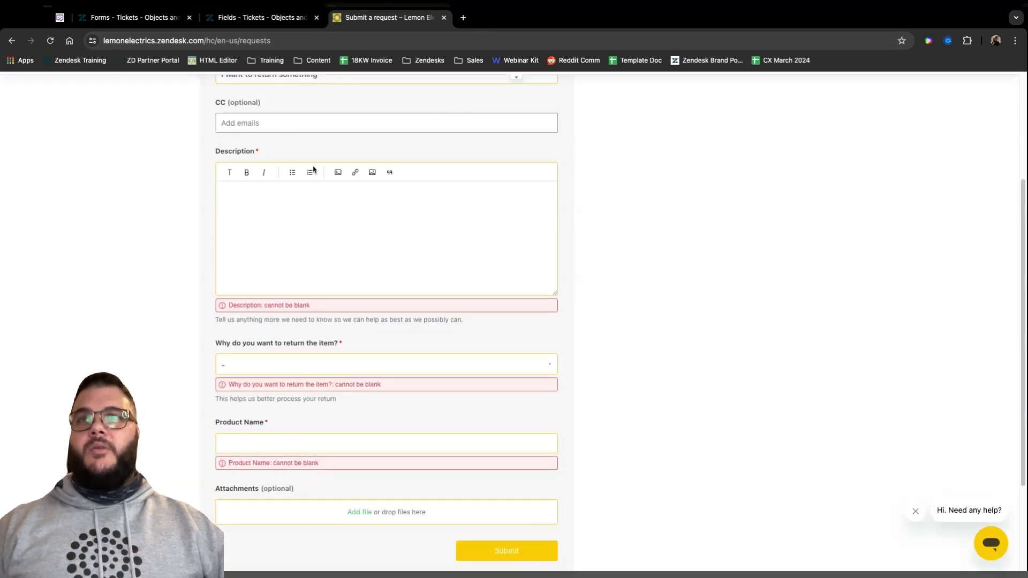
scroll(320, 187, "up", 1)
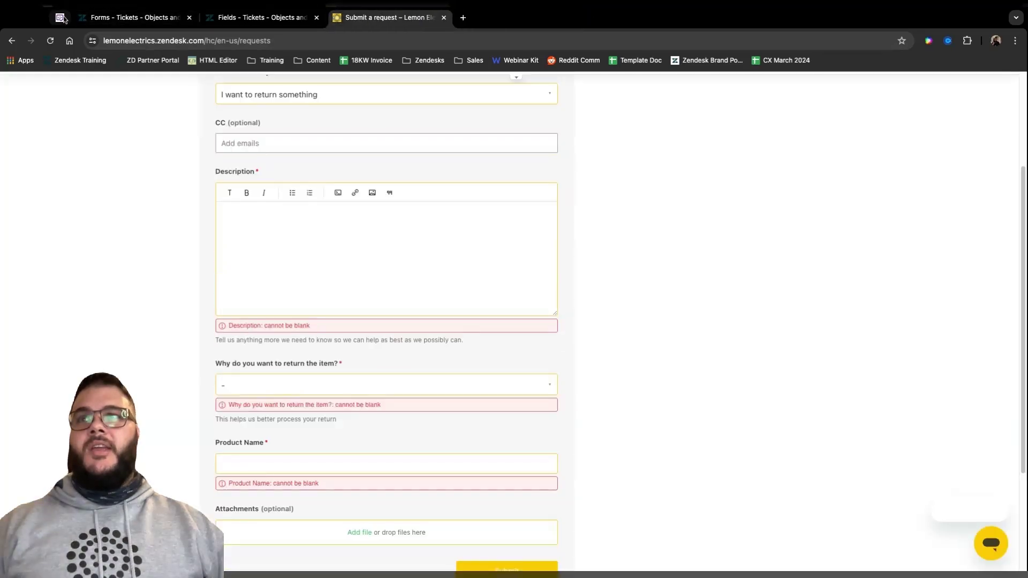
left_click(60, 17)
key("super+r")
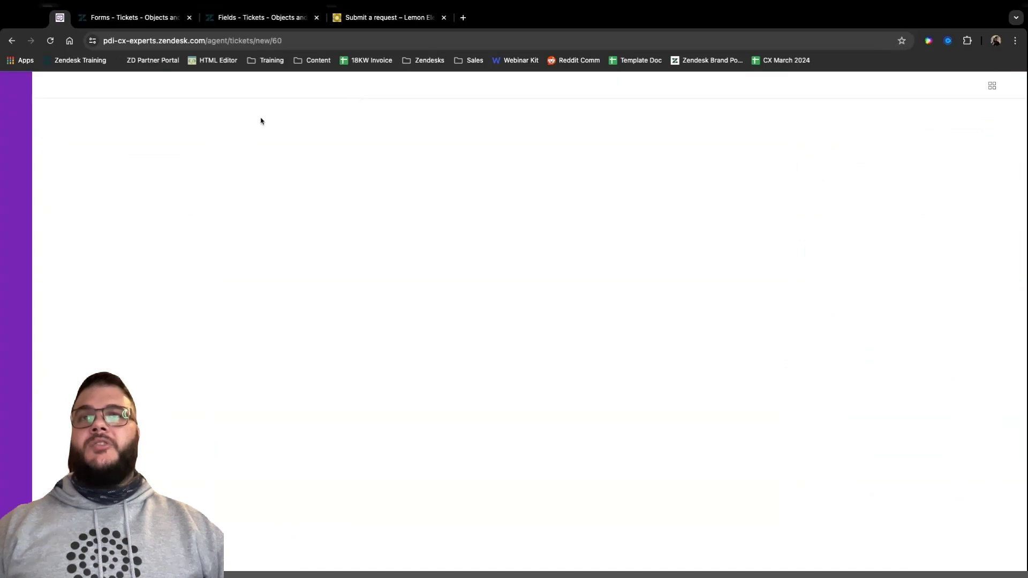
Step: Choose Faulty as the return reason on the request form to reveal the fault box
left_click(399, 18)
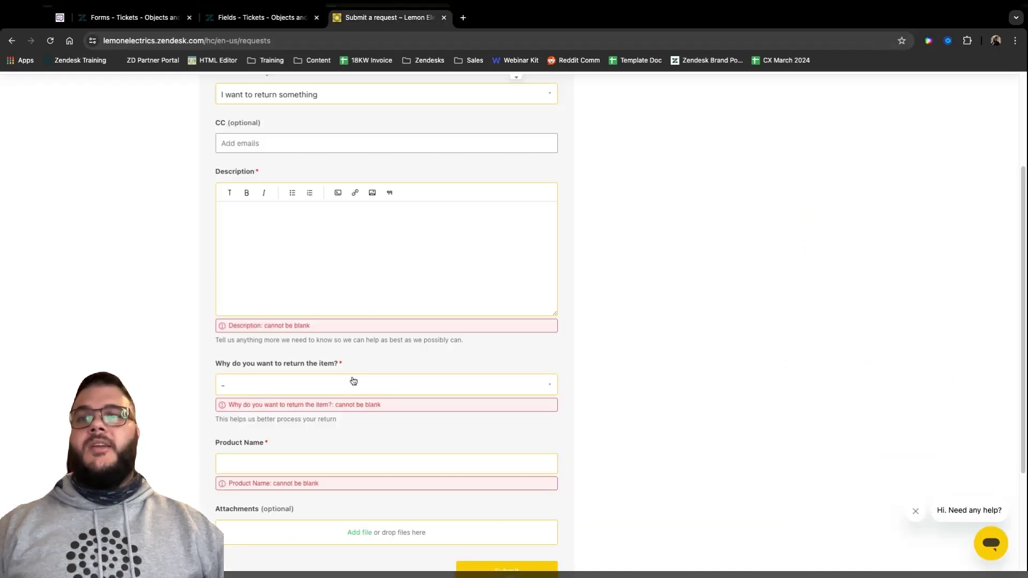
scroll(391, 209, "up", 1)
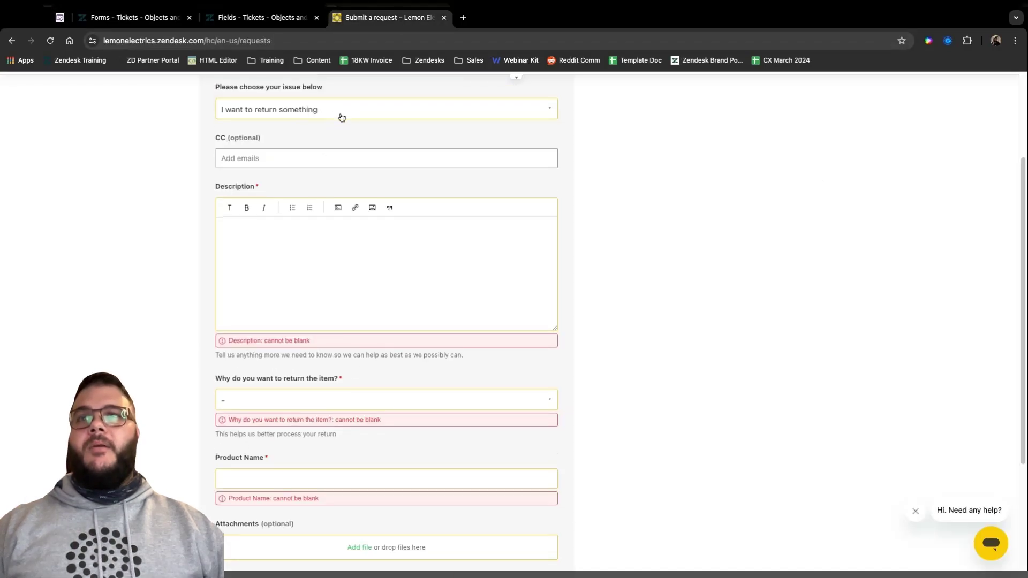
scroll(405, 301, "down", 2)
left_click(360, 337)
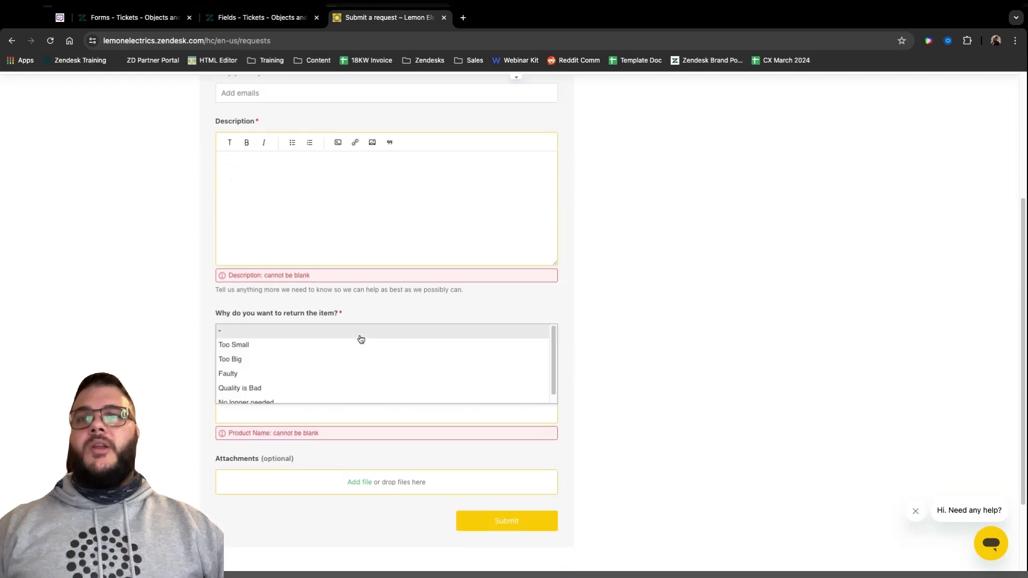
left_click(310, 374)
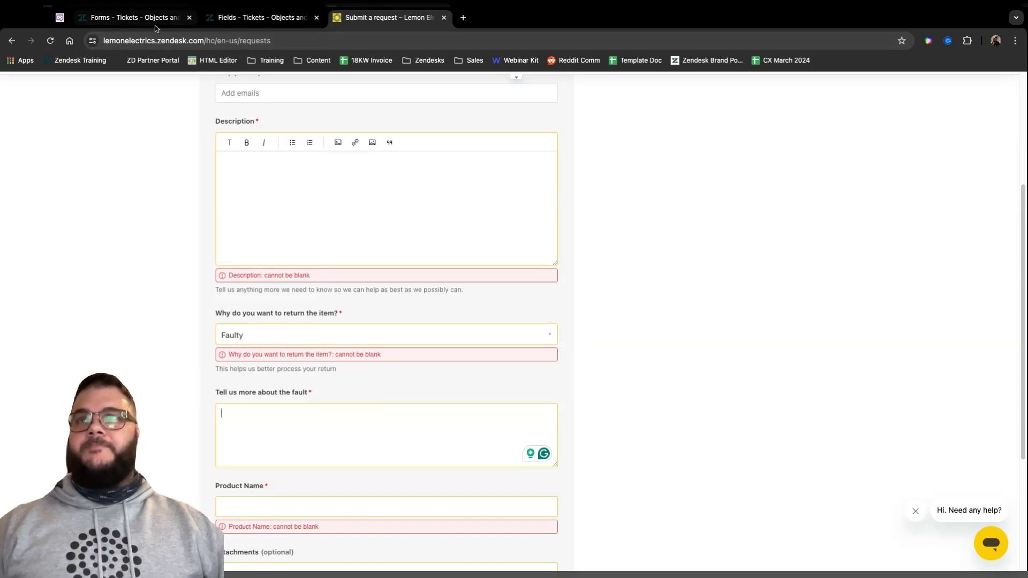
left_click(60, 18)
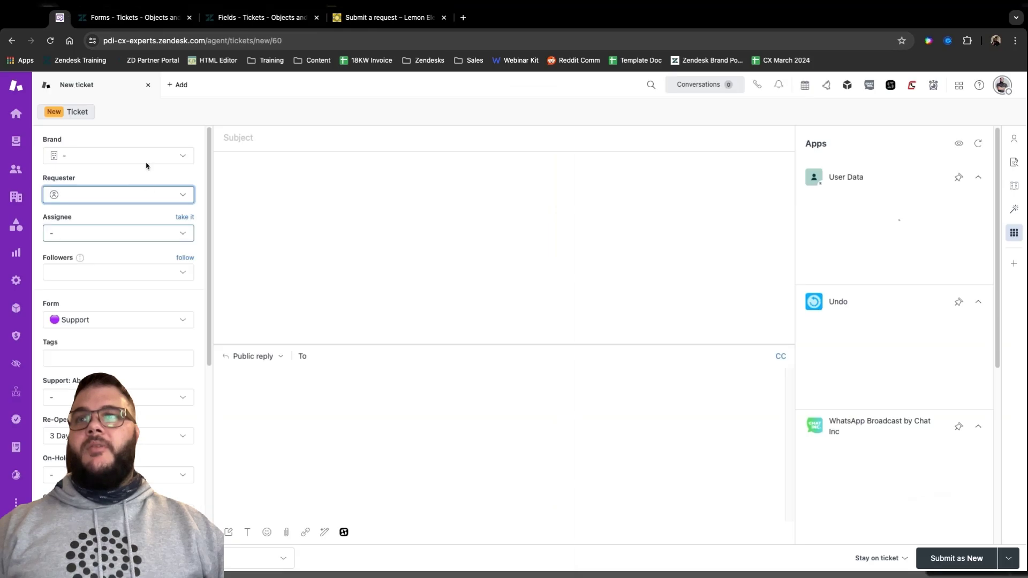
Step: Set the ticket to brand Lemon Electrics, form Returns, Return Reason Faulty, and click Fault Explanation
left_click(145, 162)
left_click(135, 159)
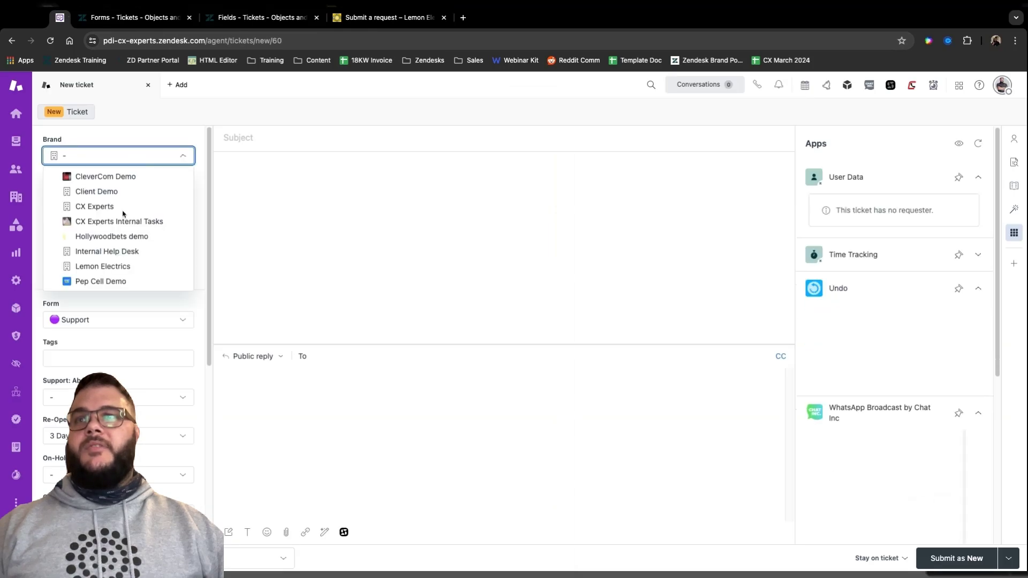
left_click(115, 266)
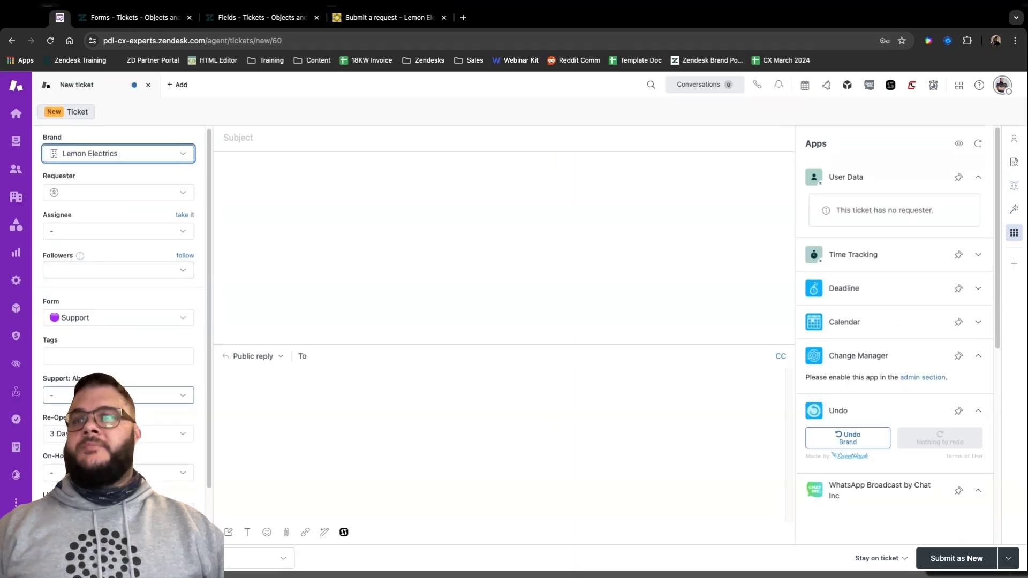
left_click(109, 325)
left_click(116, 377)
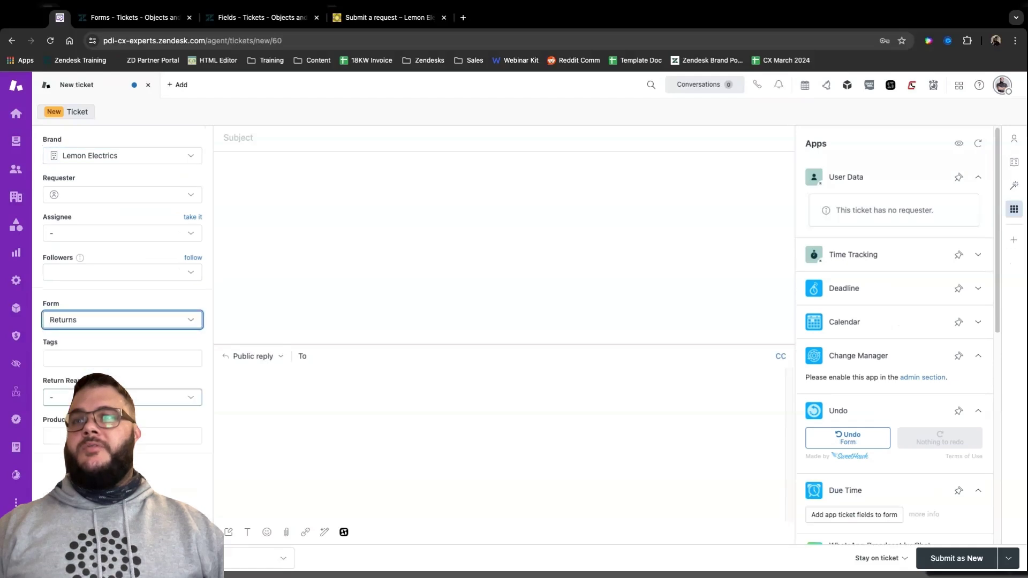
left_click(107, 398)
left_click(107, 464)
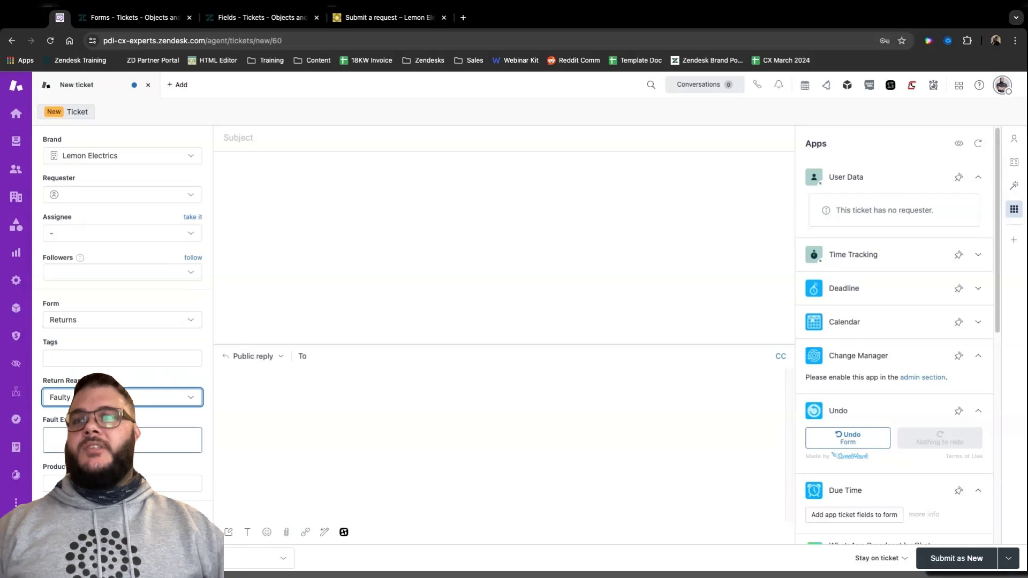
left_click(107, 440)
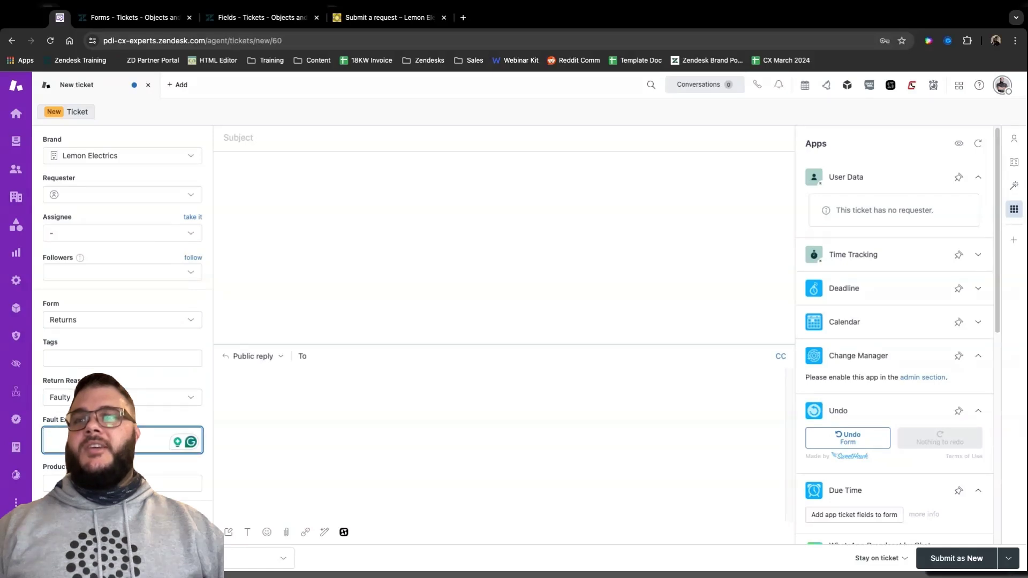
left_click(382, 17)
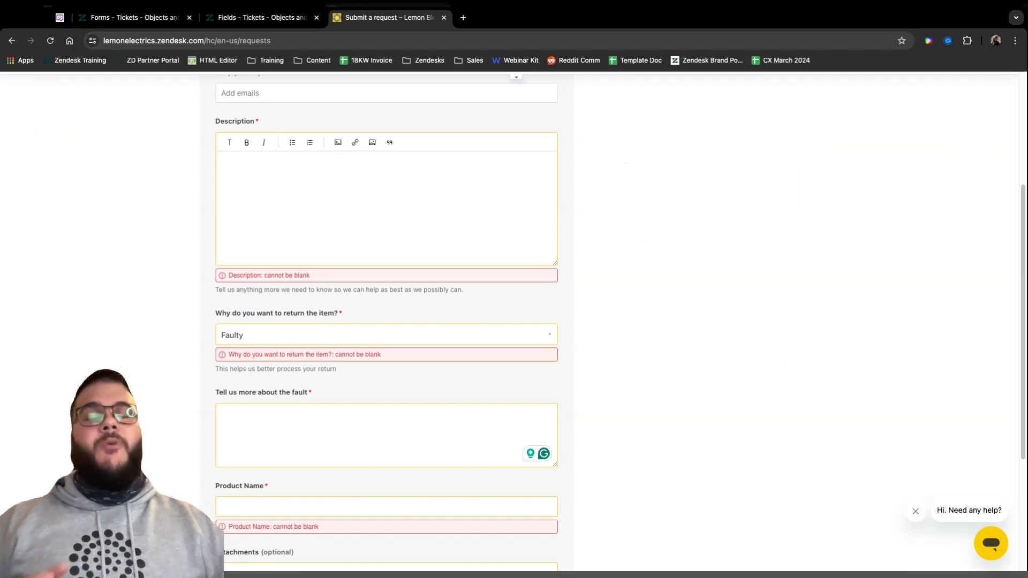
Step: Scroll back up the Faulty return request form, then return to Admin Center's Ticket forms list
scroll(431, 209, "up", 1)
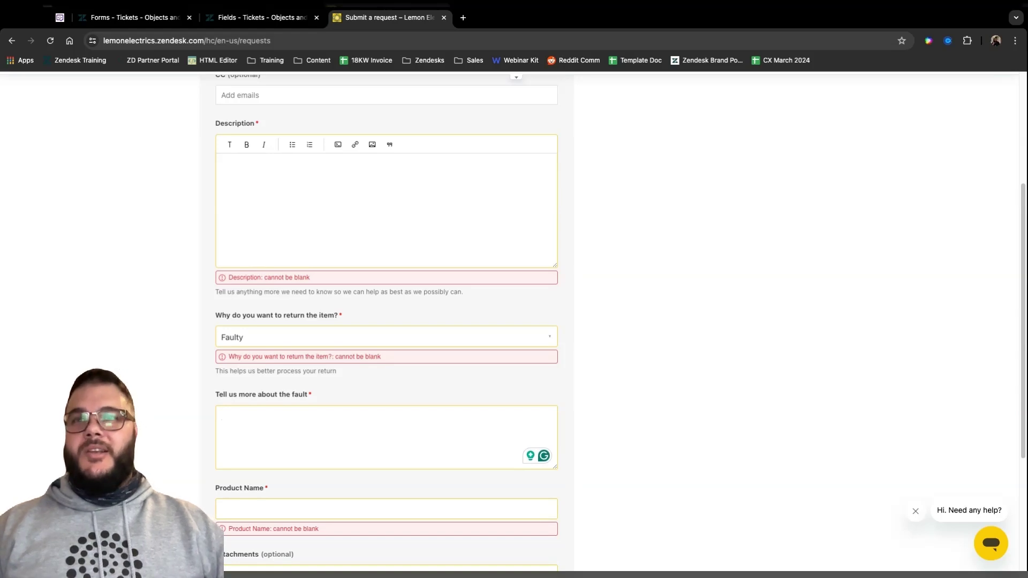
scroll(445, 193, "up", 3)
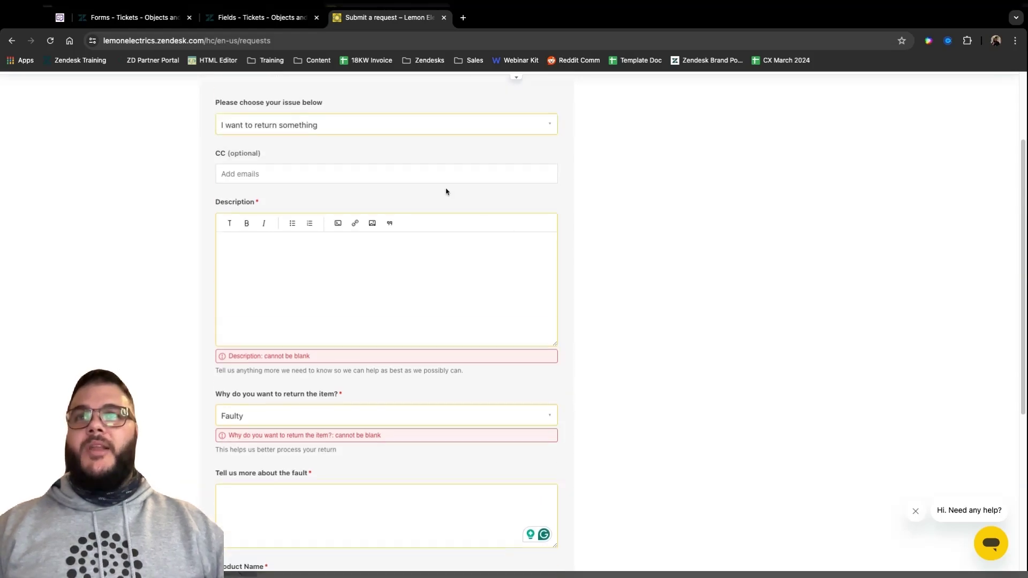
left_click(134, 18)
scroll(493, 352, "down", 1)
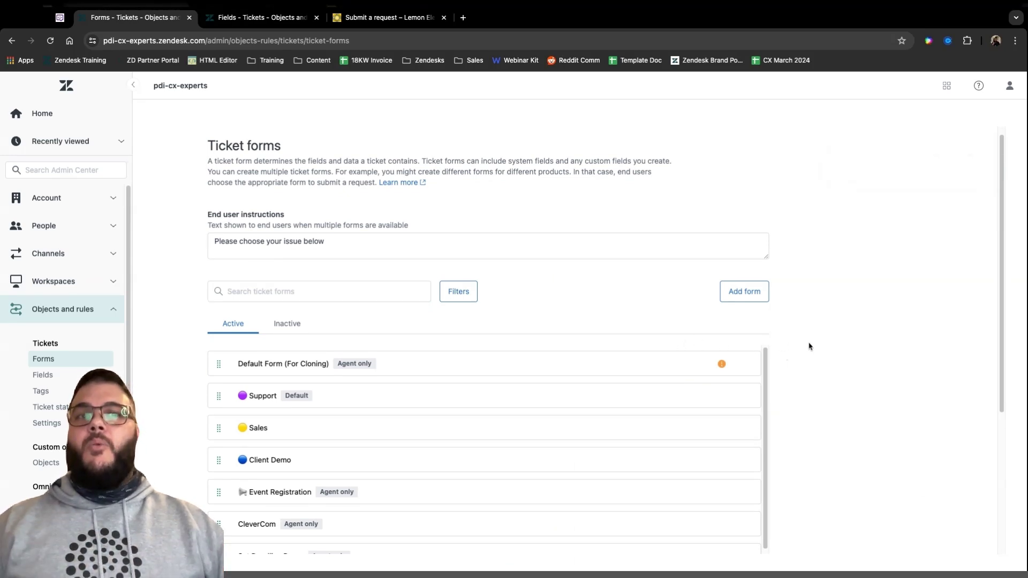
Step: Open the Returns agent conditions and start a new condition, trying Fault Explanation as the trigger
scroll(808, 346, "down", 8)
scroll(718, 359, "down", 4)
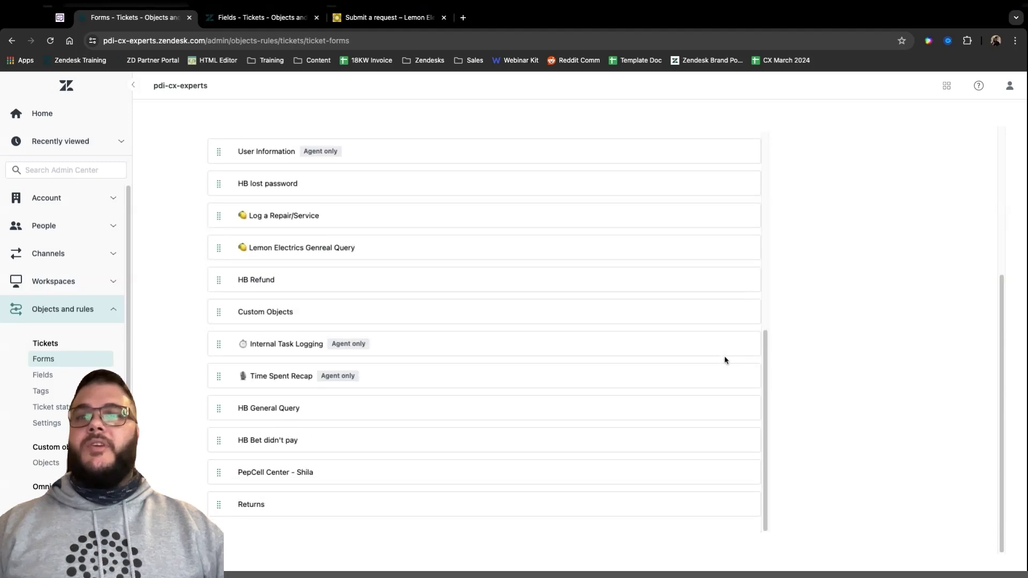
left_click(753, 506)
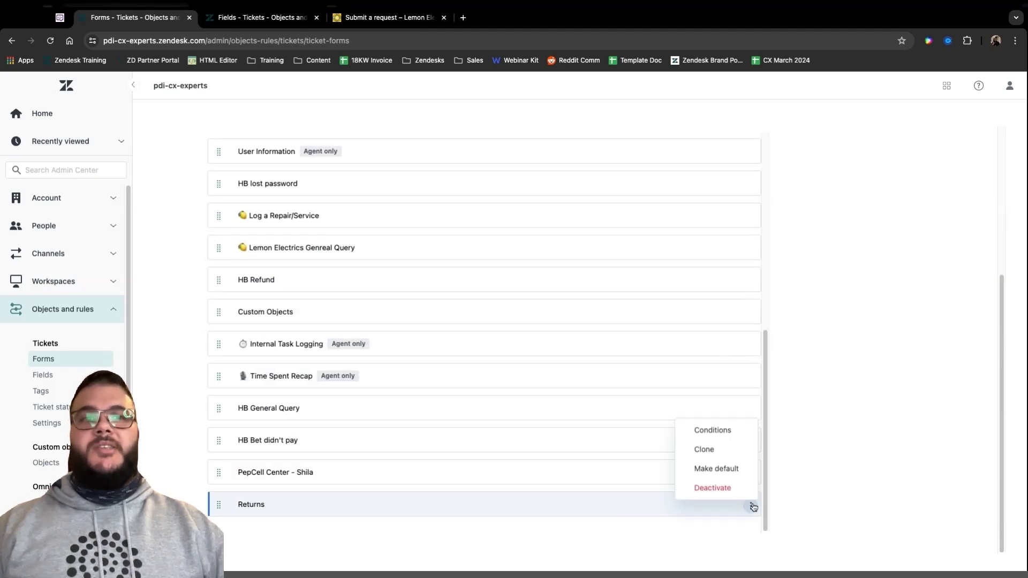
left_click(731, 431)
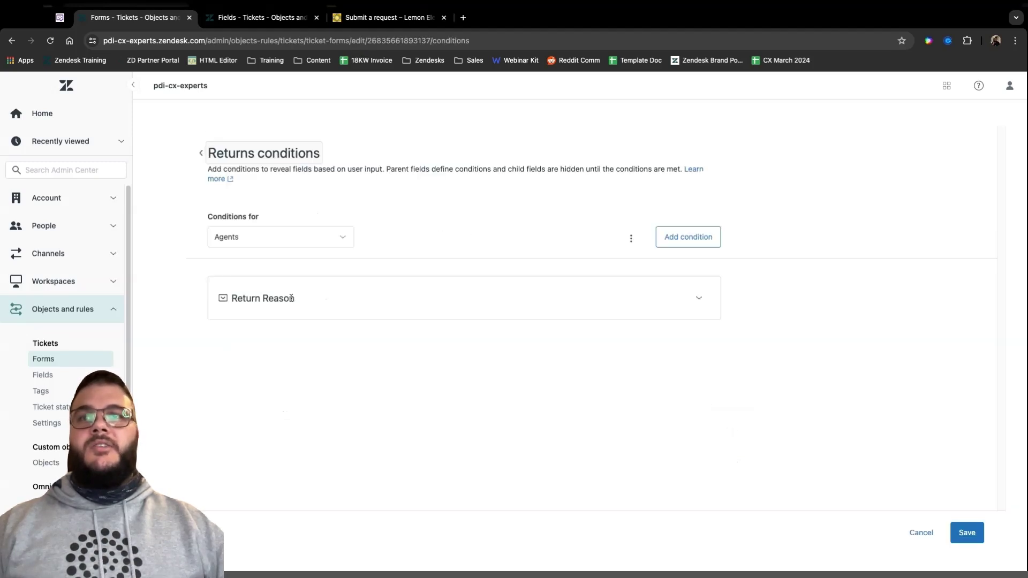
left_click(287, 299)
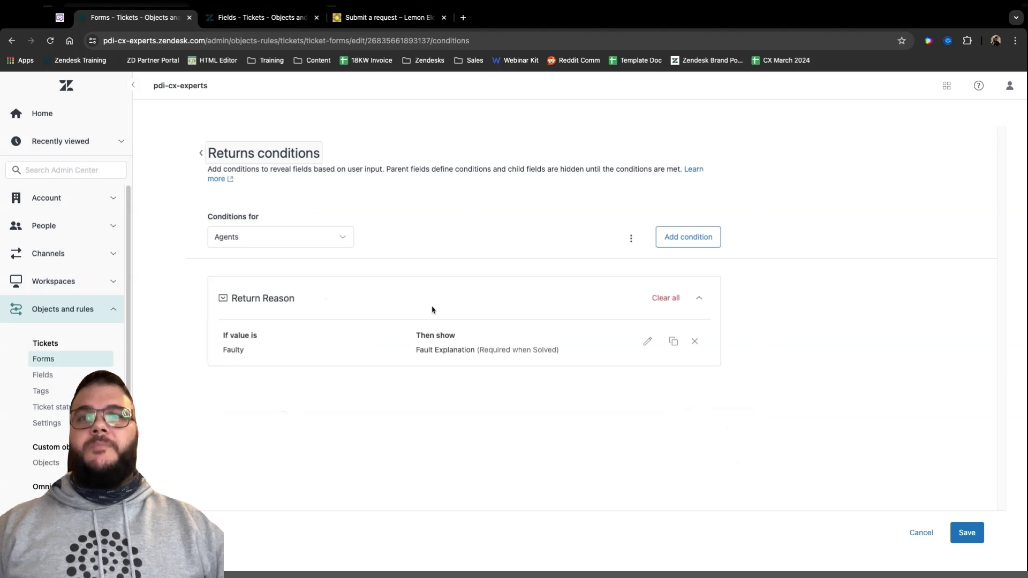
left_click(686, 237)
left_click(488, 198)
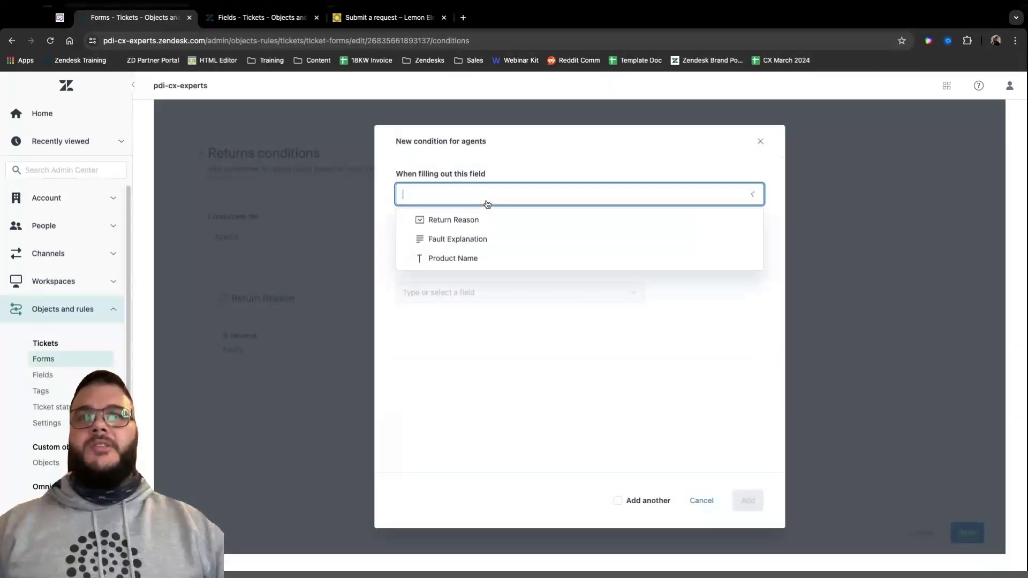
left_click(479, 243)
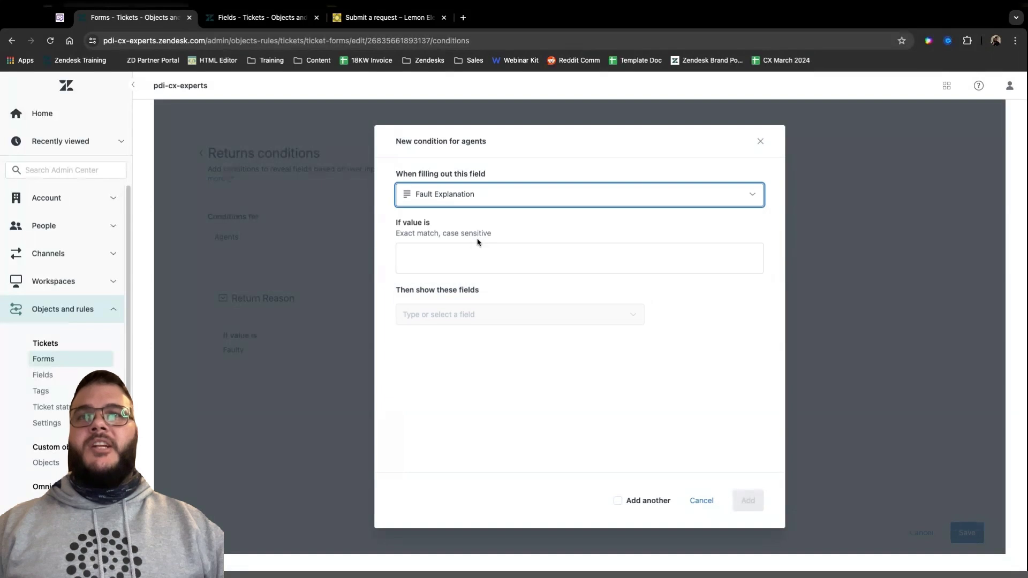
left_click(532, 252)
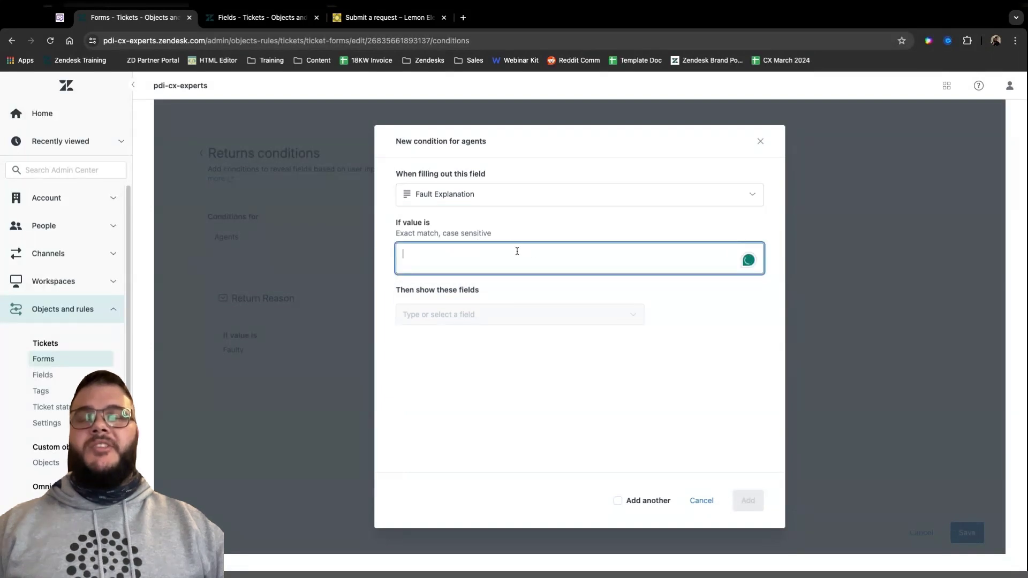
Step: Try Product Name, then set Return Reason Too Small revealing Fault Explanation, and inspect required options
left_click(482, 196)
left_click(468, 257)
left_click(468, 244)
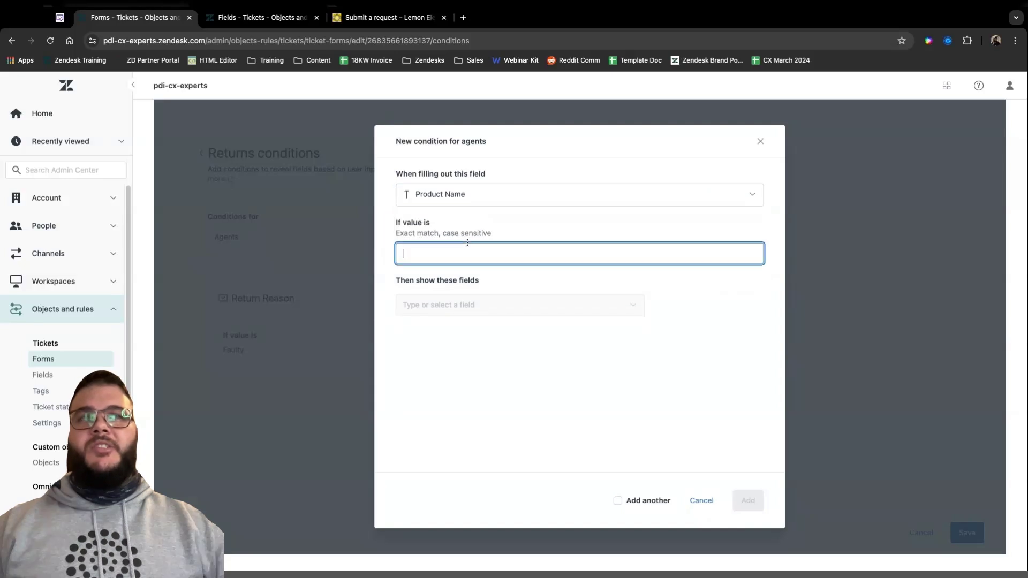
left_click(482, 198)
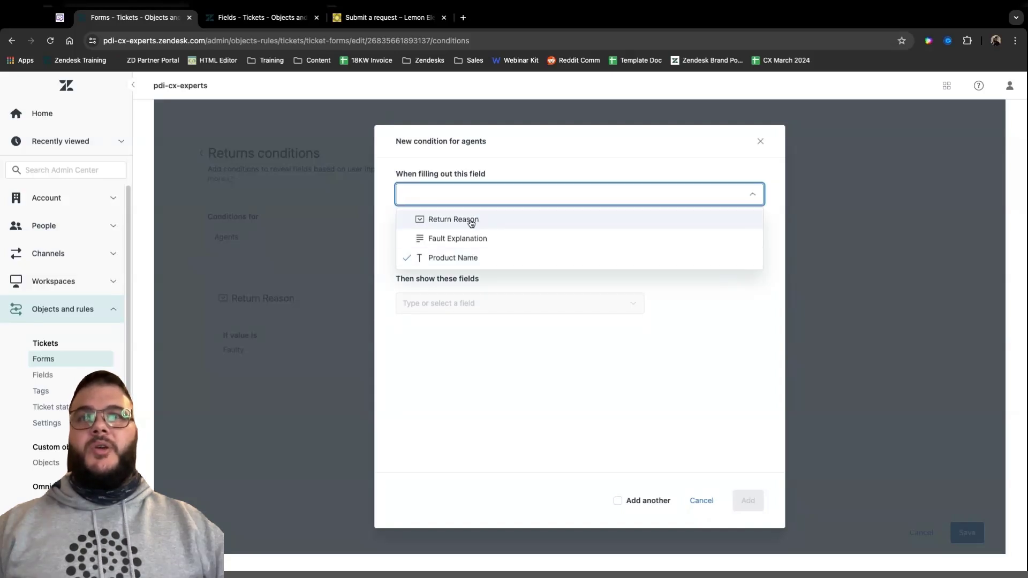
left_click(467, 221)
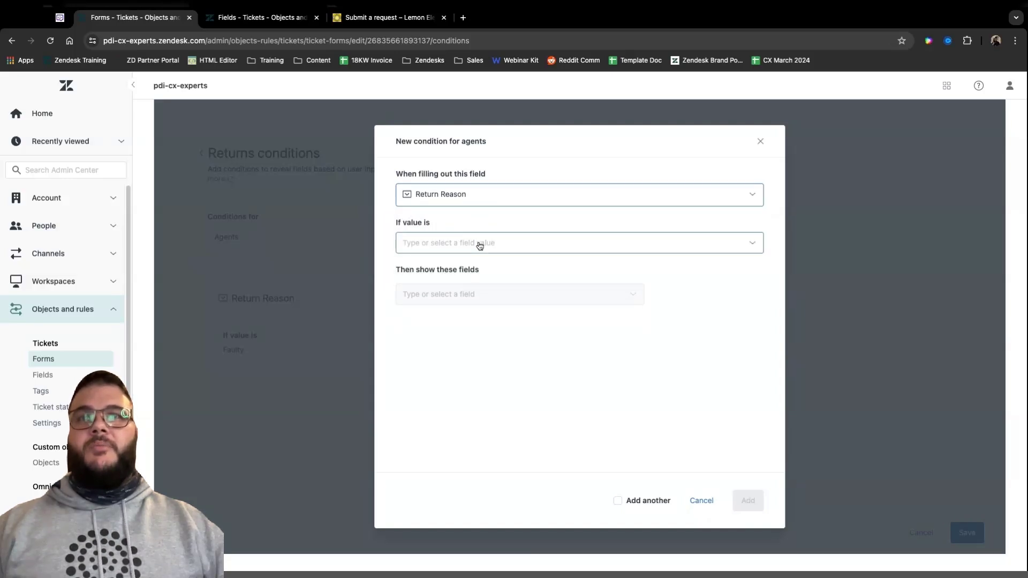
left_click(480, 243)
left_click(473, 270)
left_click(503, 294)
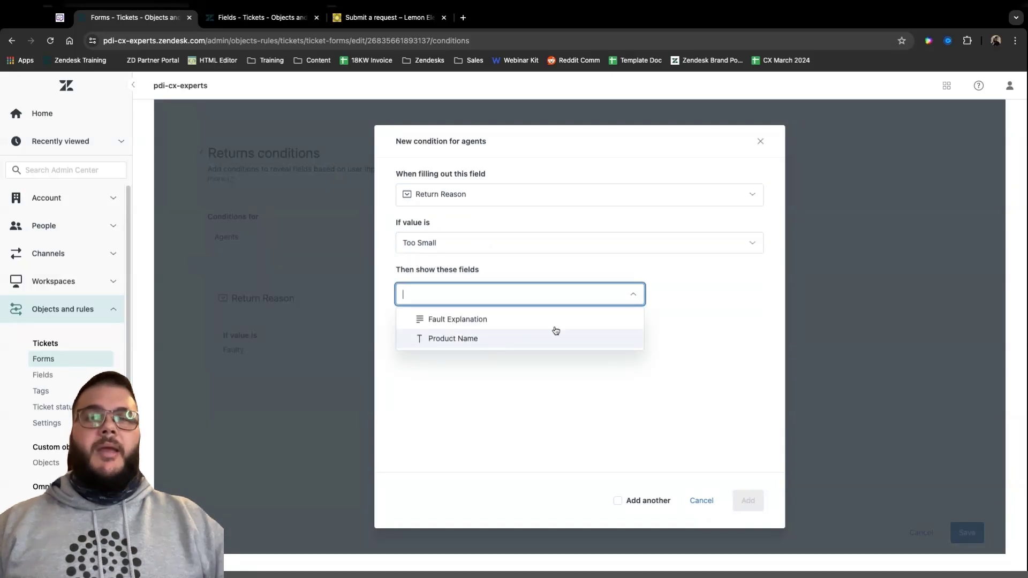
key("Escape")
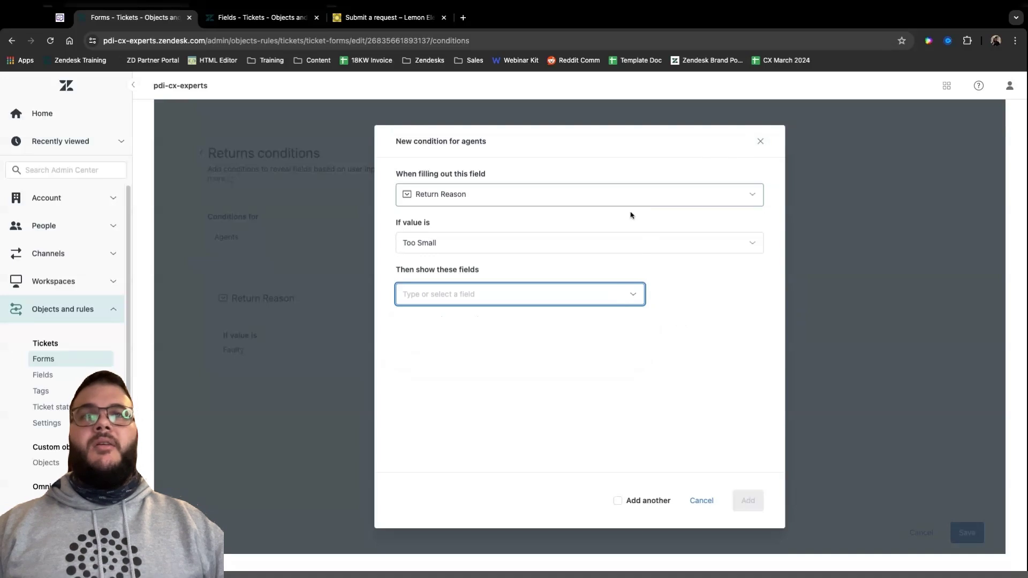
left_click(558, 294)
left_click(509, 319)
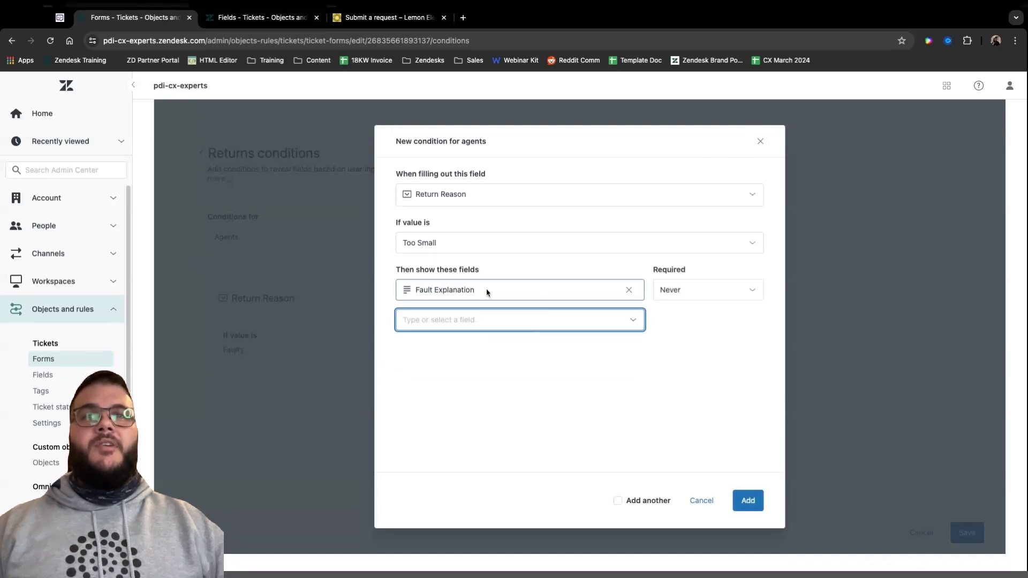
left_click(690, 296)
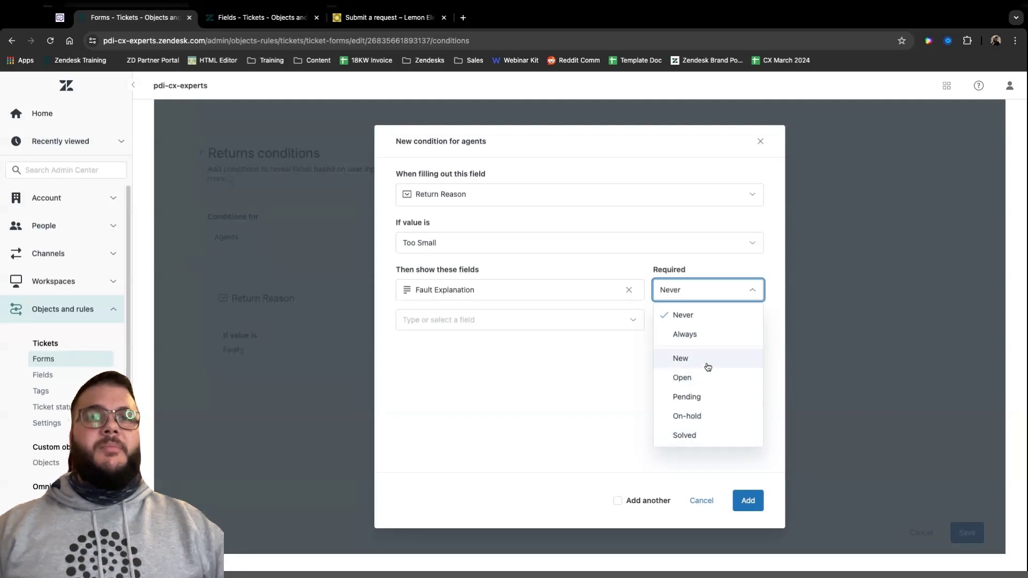
left_click(608, 384)
left_click(761, 142)
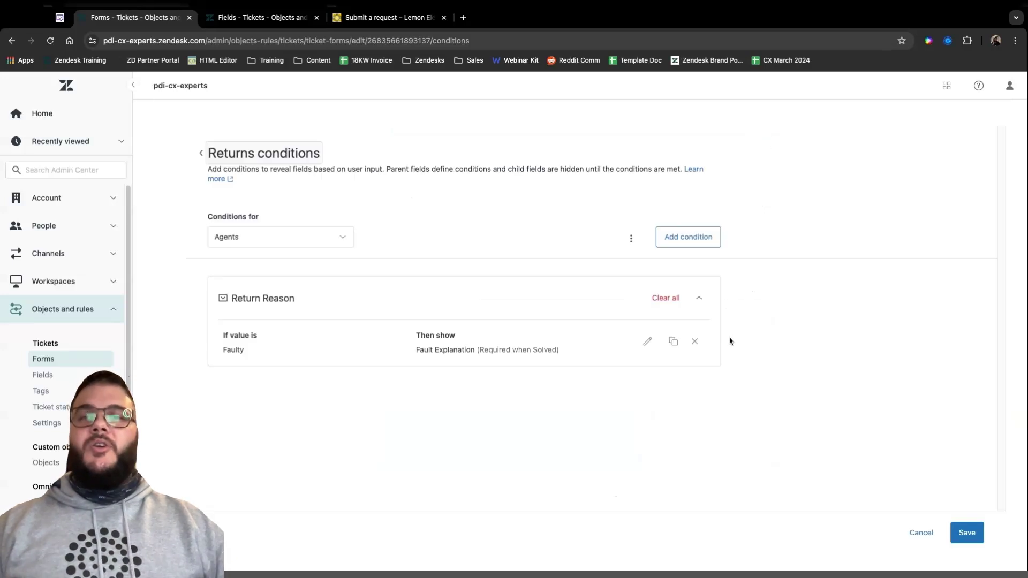